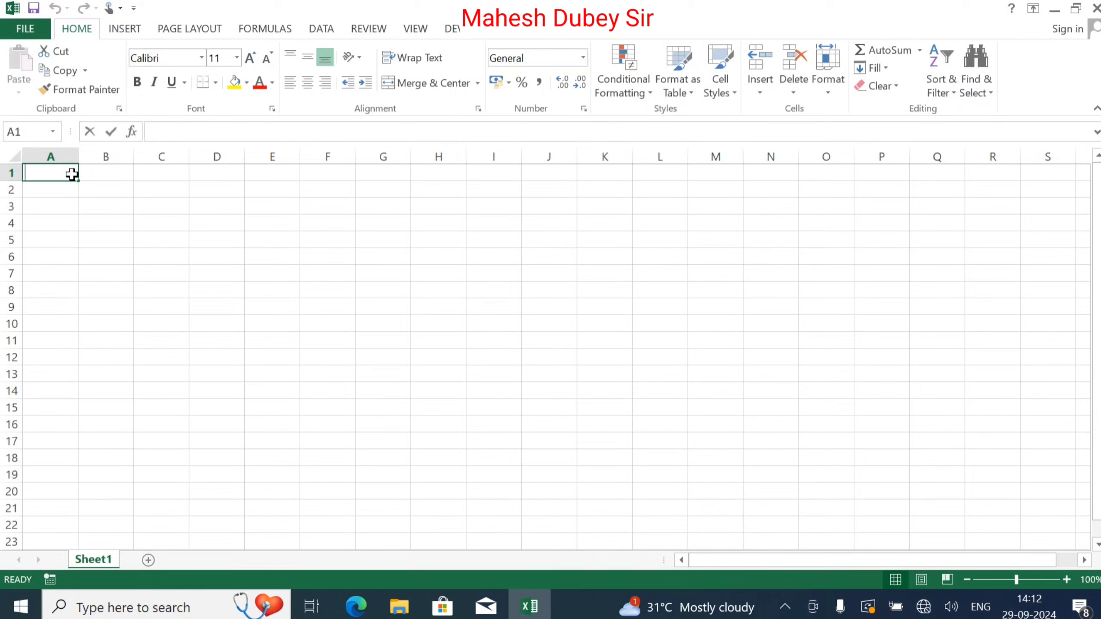
Step: Enter the title "Suraj Mobile World" in cell A1 and the heading "Purchase" in A2
text(Suraj Mobile World)
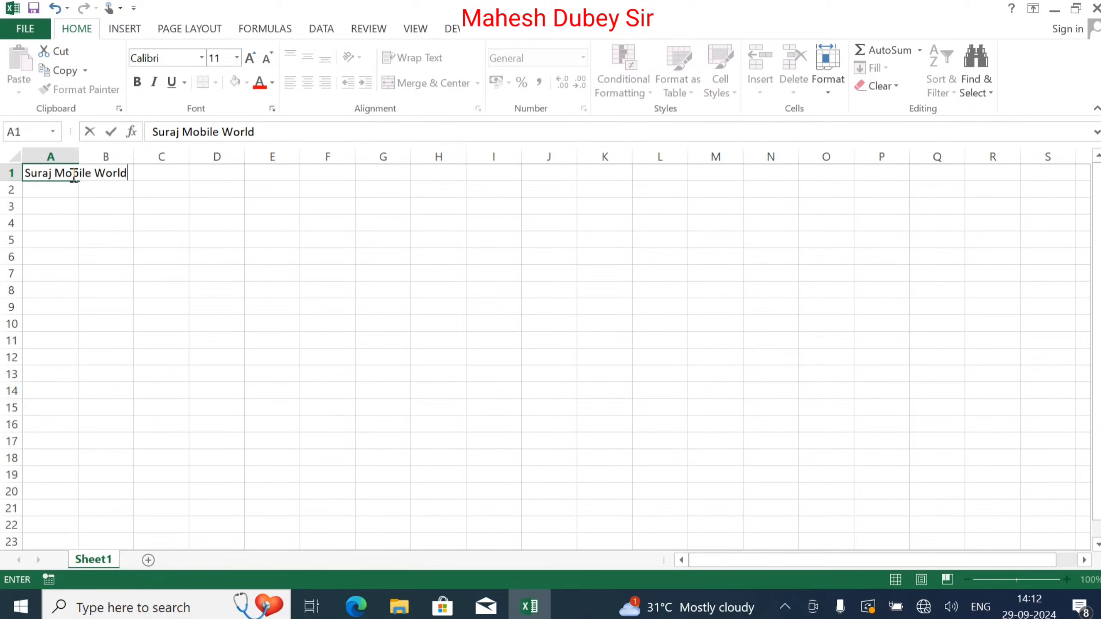
key(Return)
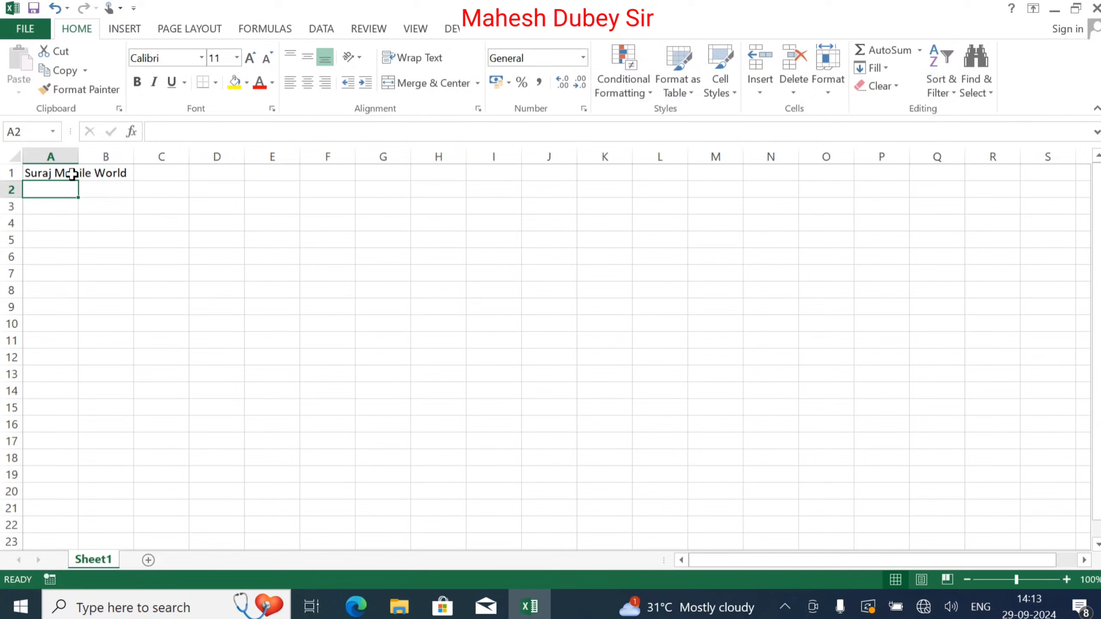
text(Purchase)
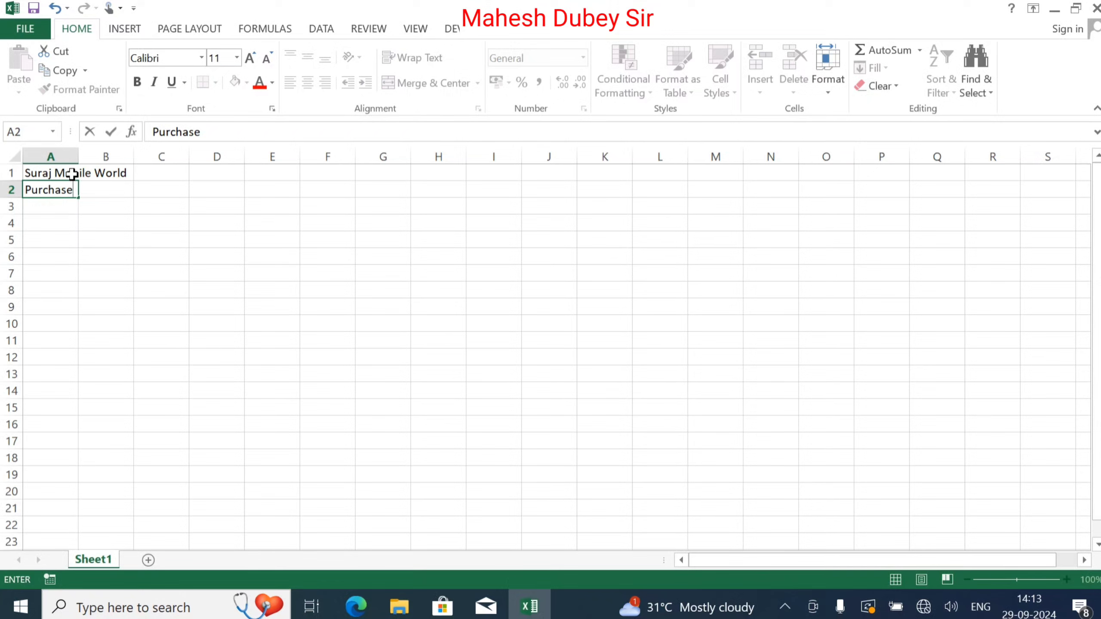
key(Return)
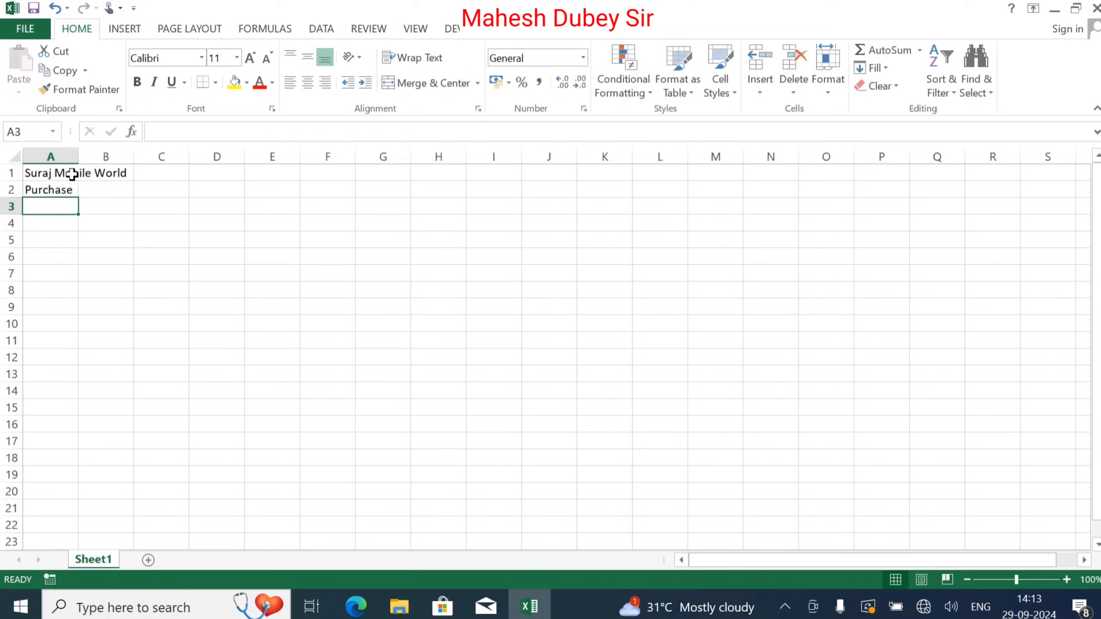
Step: Enter the column headers Sr, Date, Pruduct and QTY in cells A3 to D3
text(Sr)
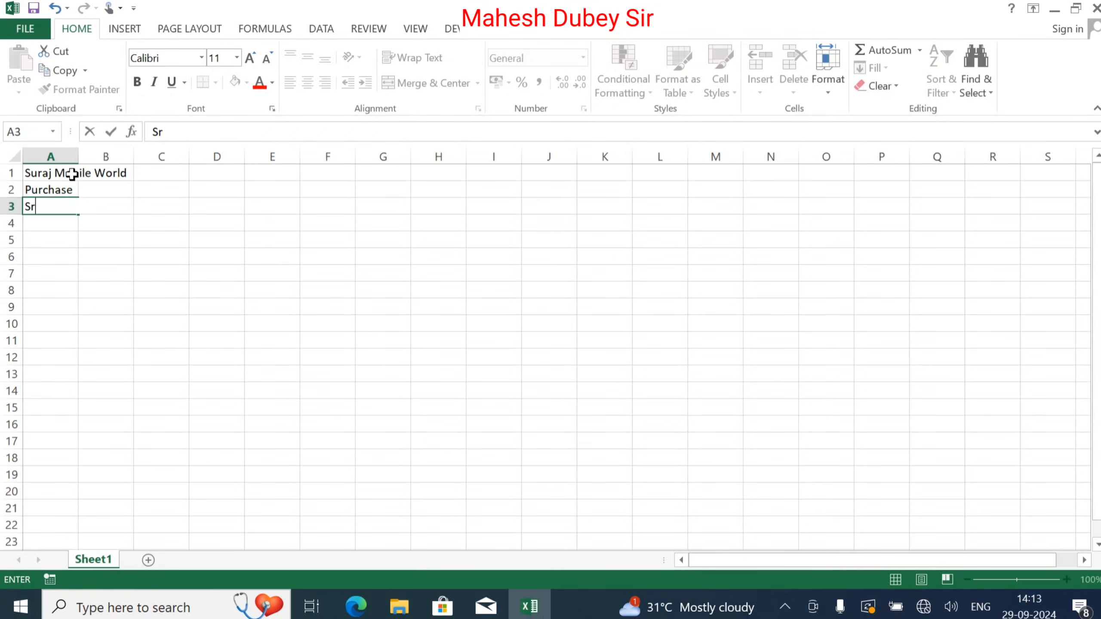
key(Tab)
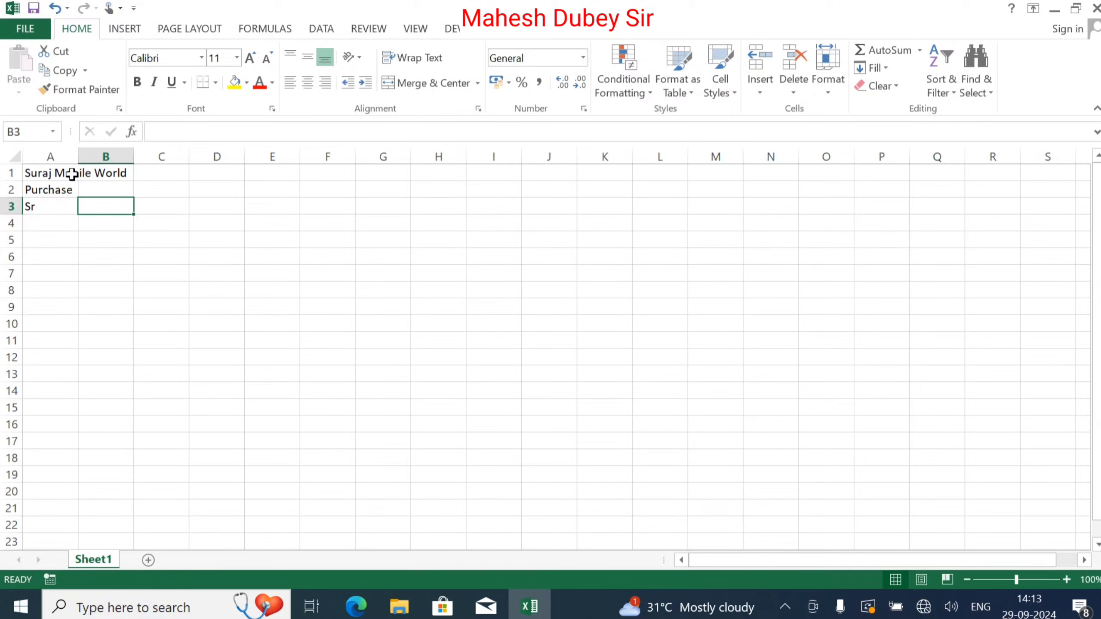
text(D)
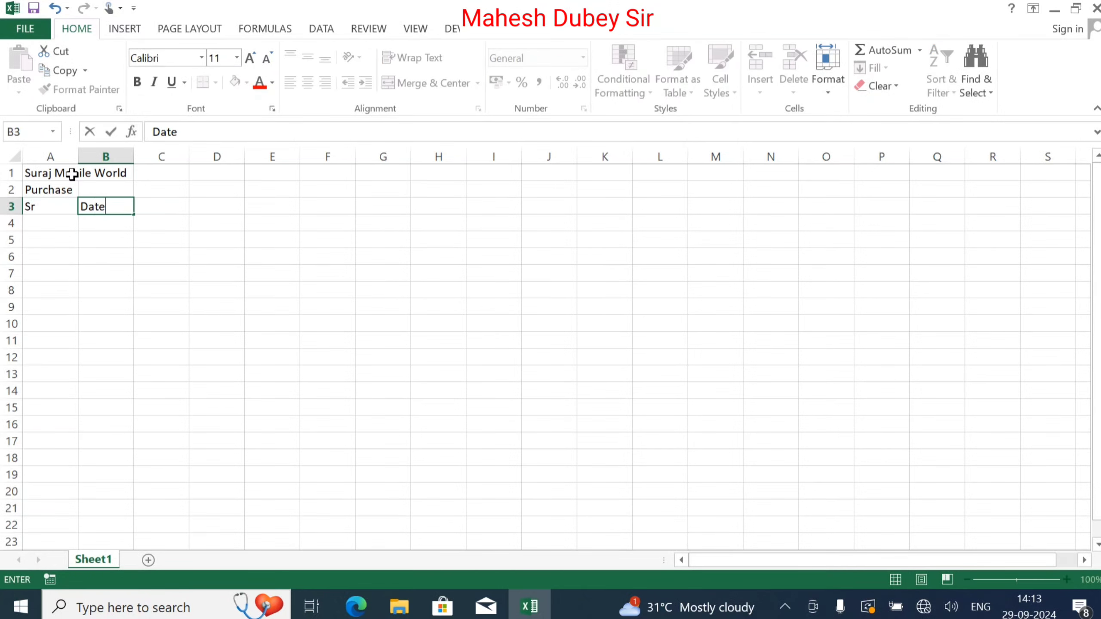
text(ate)
key(Tab)
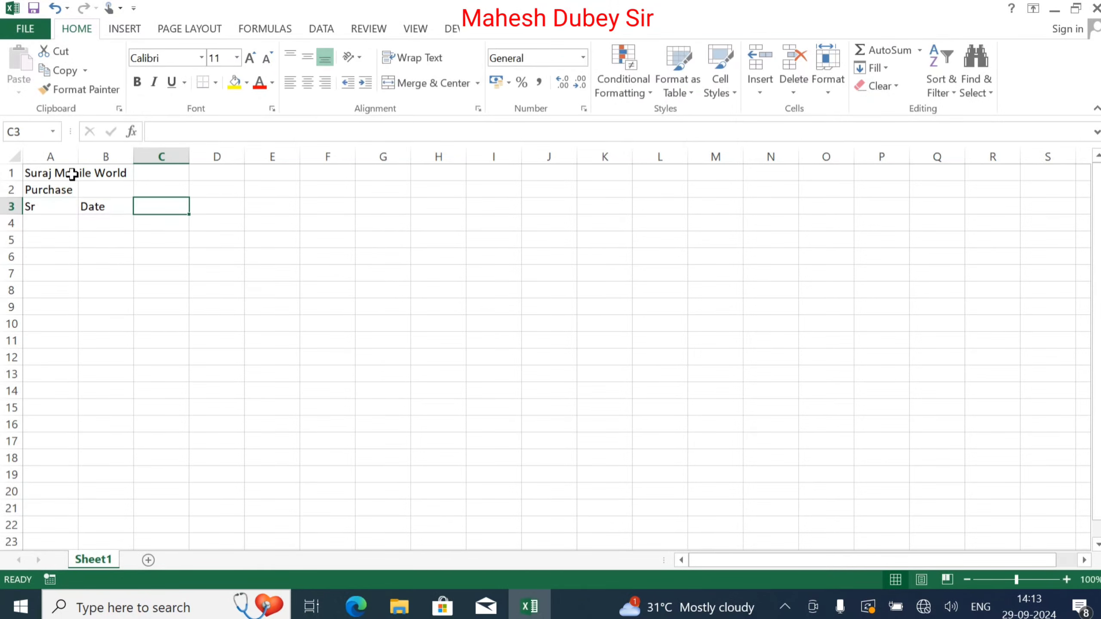
text(Pruduct)
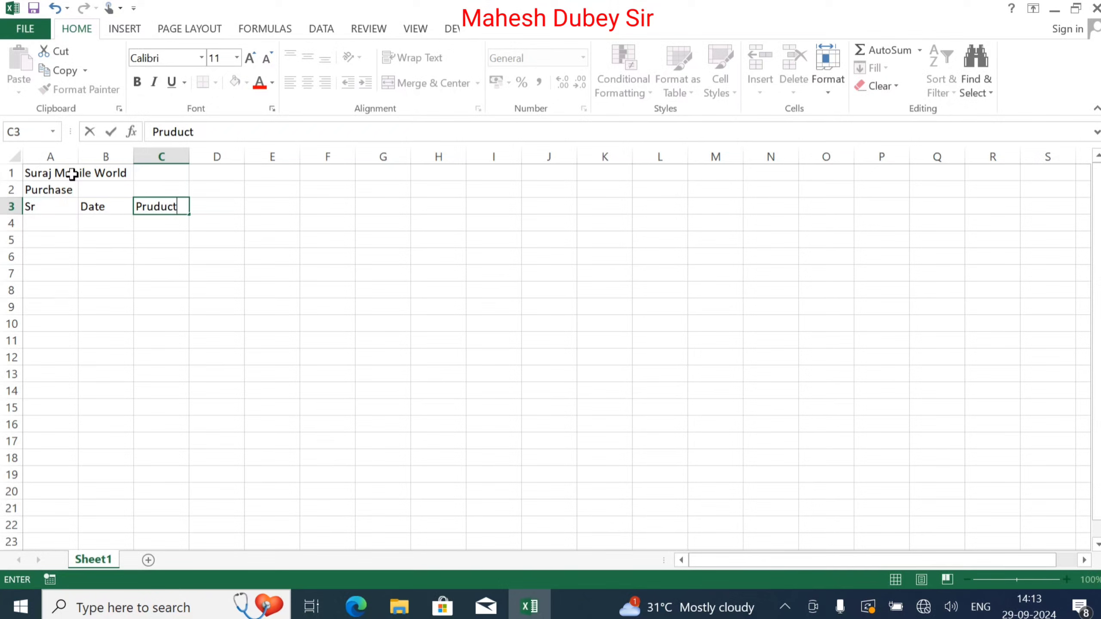
key(Tab)
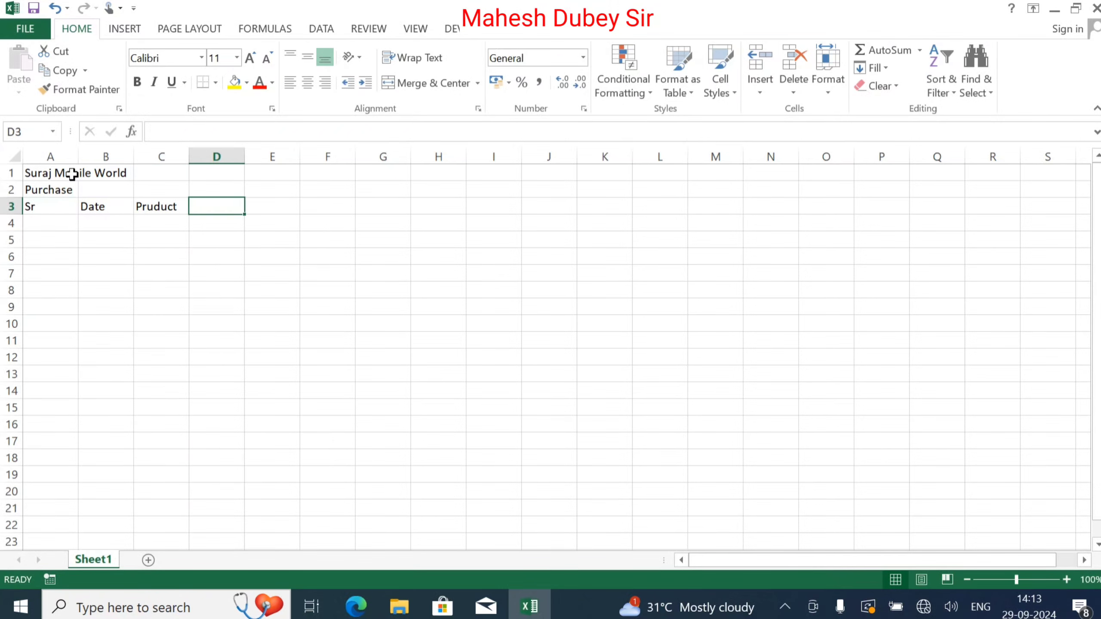
text(QTY)
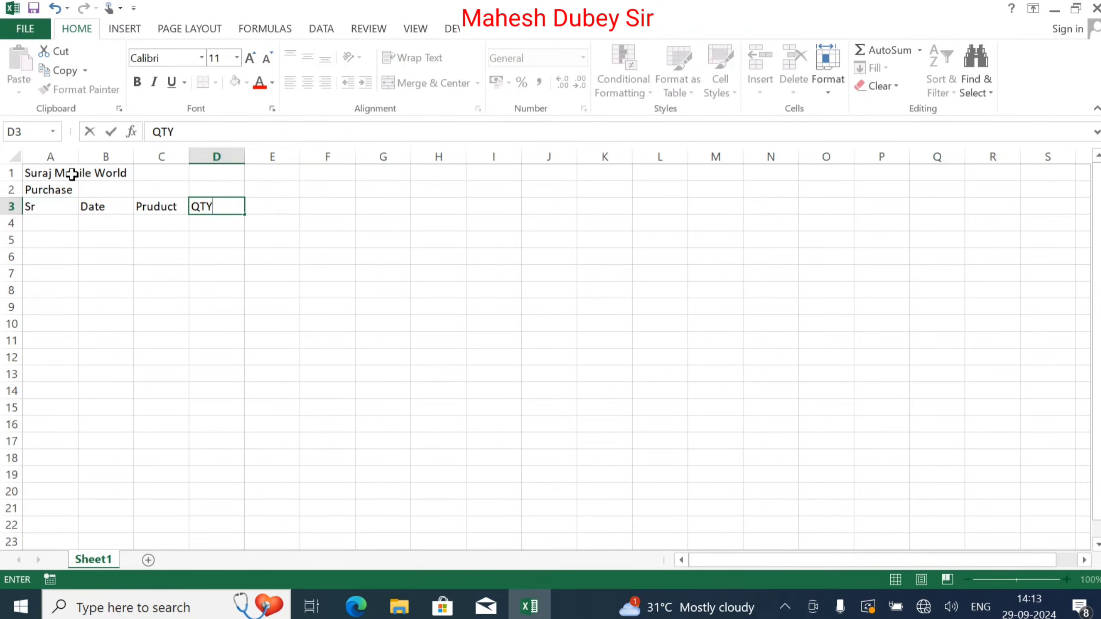
key(Tab)
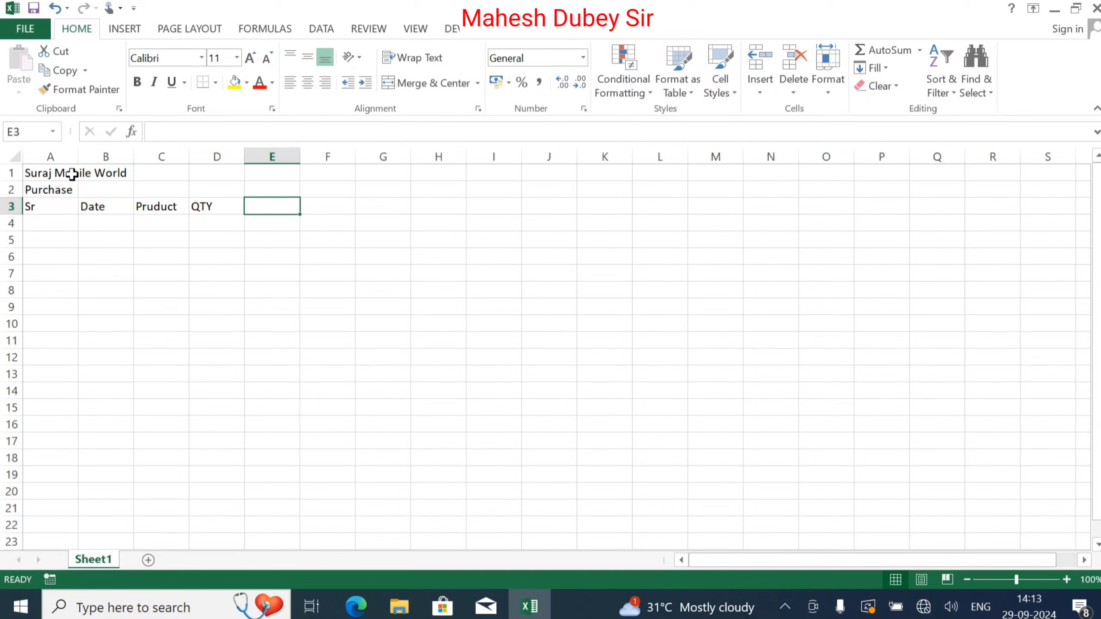
Step: Merge and center the Purchase heading across A2:D2, and copy the two-row heading block A2:D3 to E2
drag(65, 189, 200, 184)
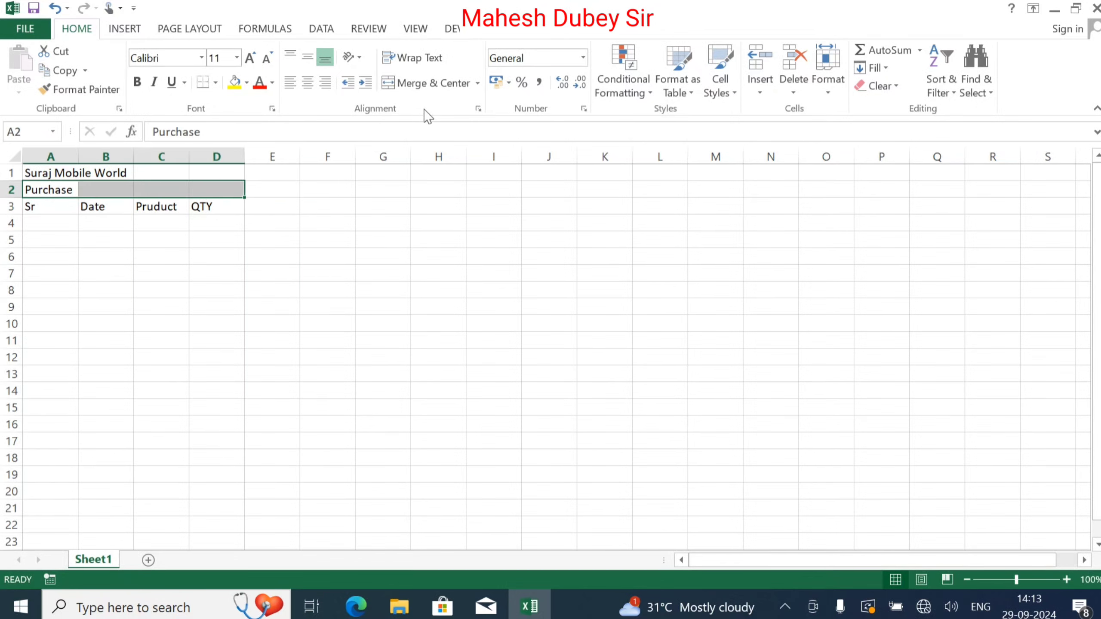
click(433, 90)
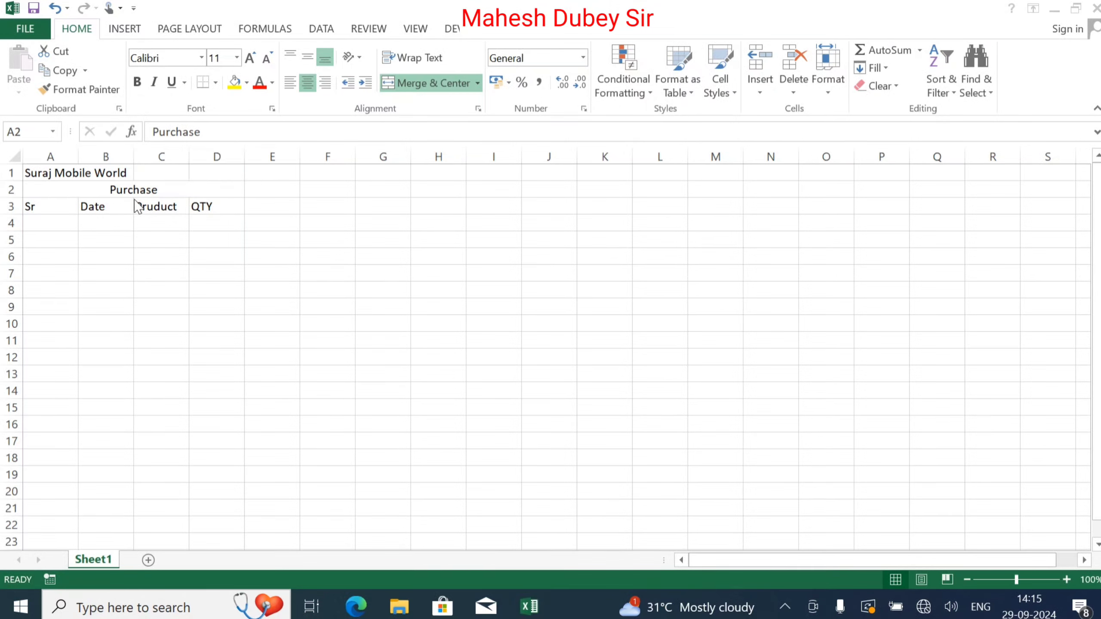
click(162, 192)
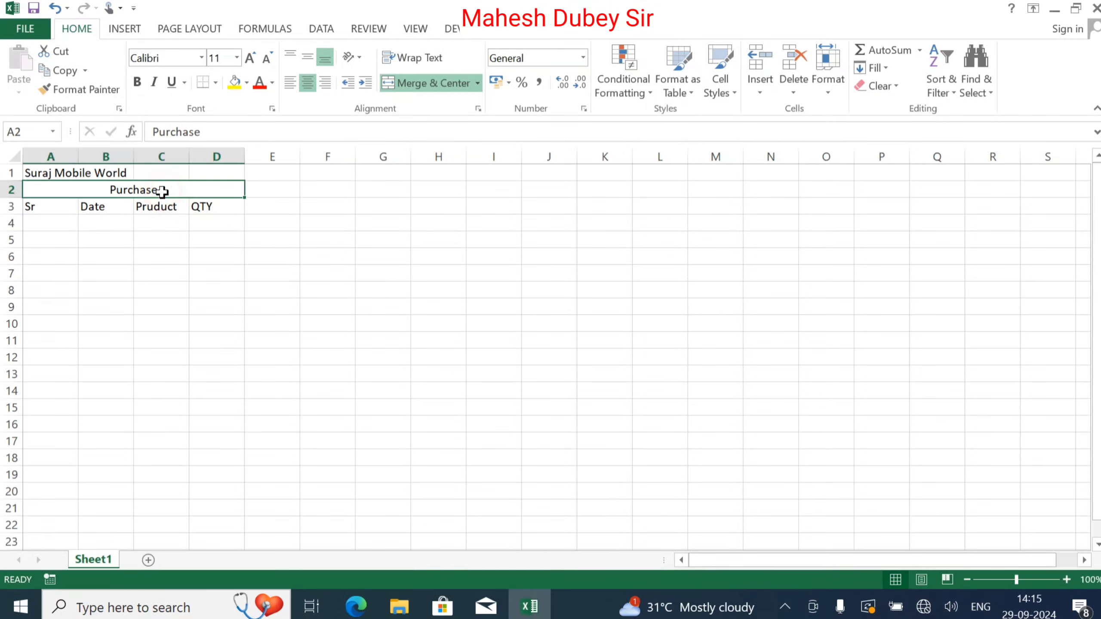
drag(163, 192, 162, 203)
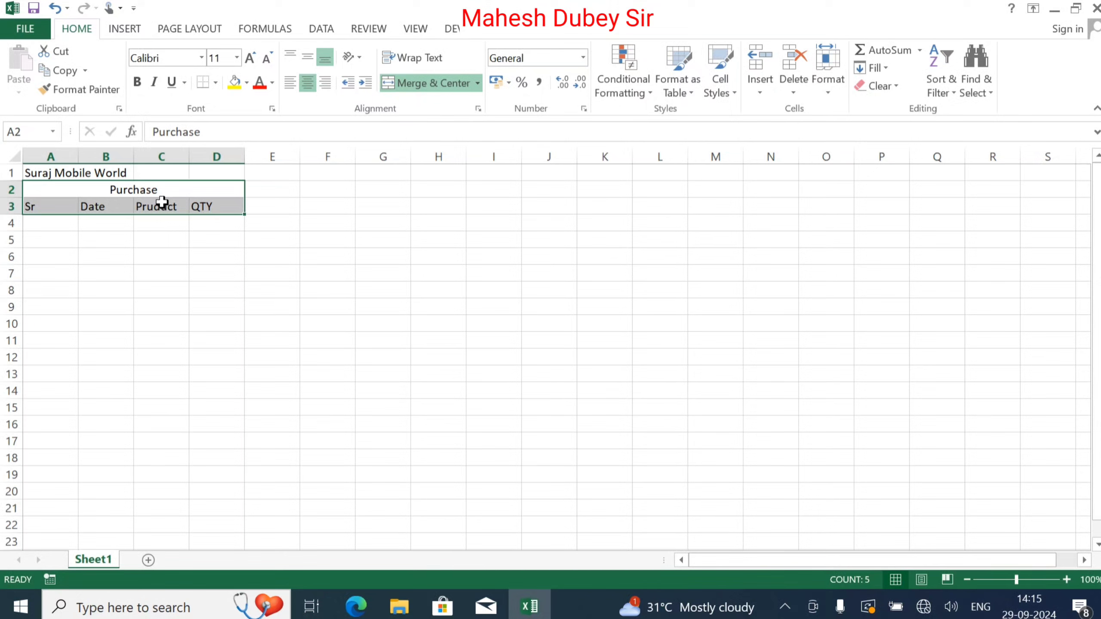
key(ctrl+c)
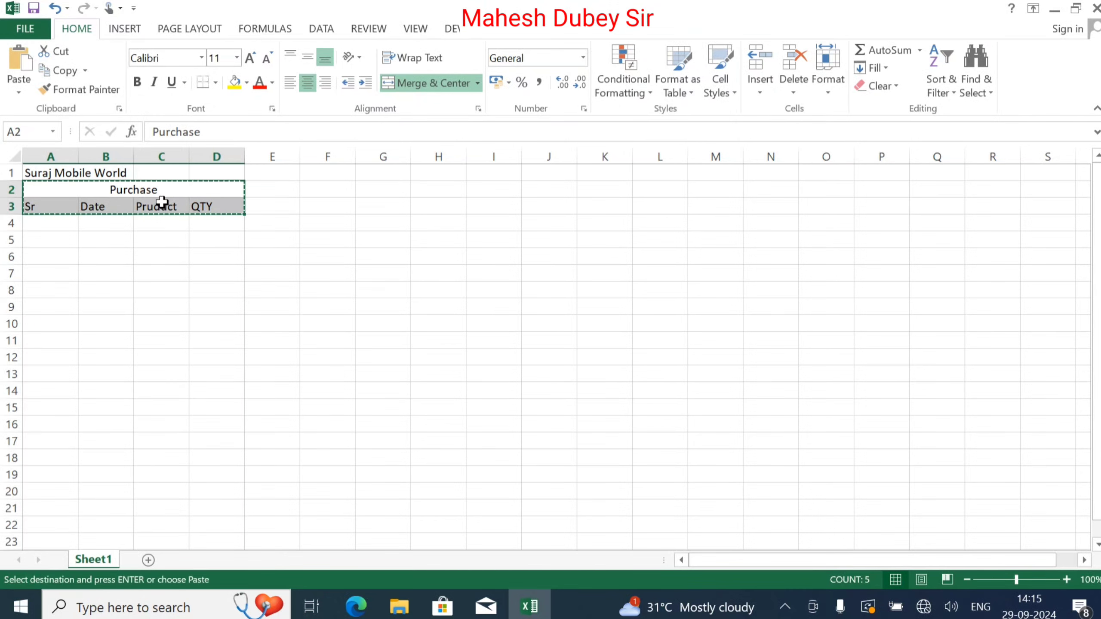
click(276, 188)
key(ctrl+v)
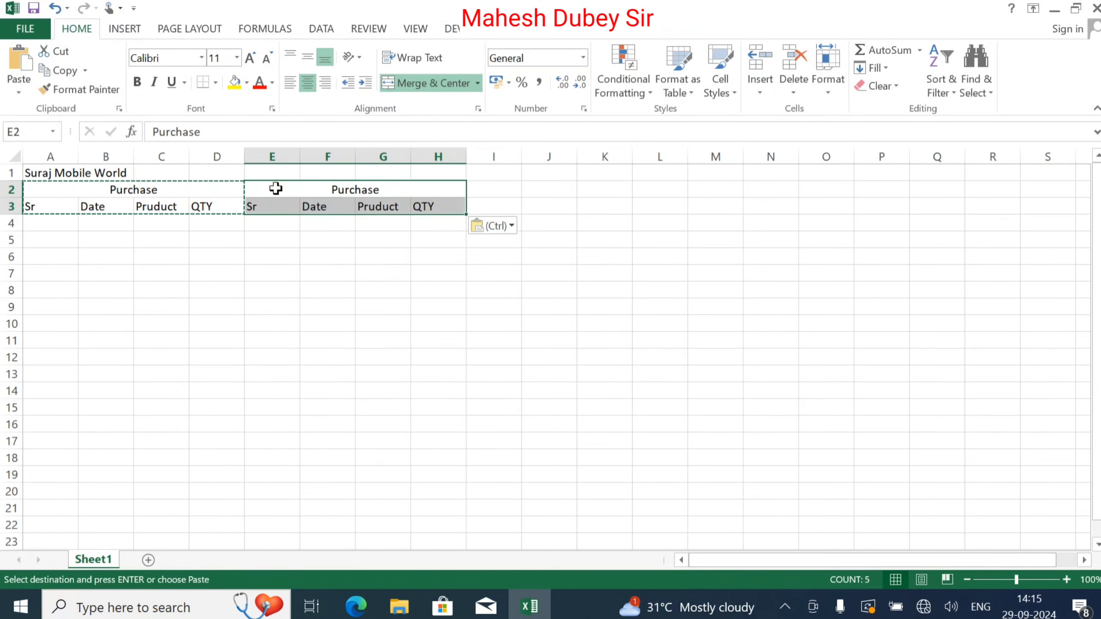
Step: Replace the heading of the copied block in E2 with "Sales"
click(336, 191)
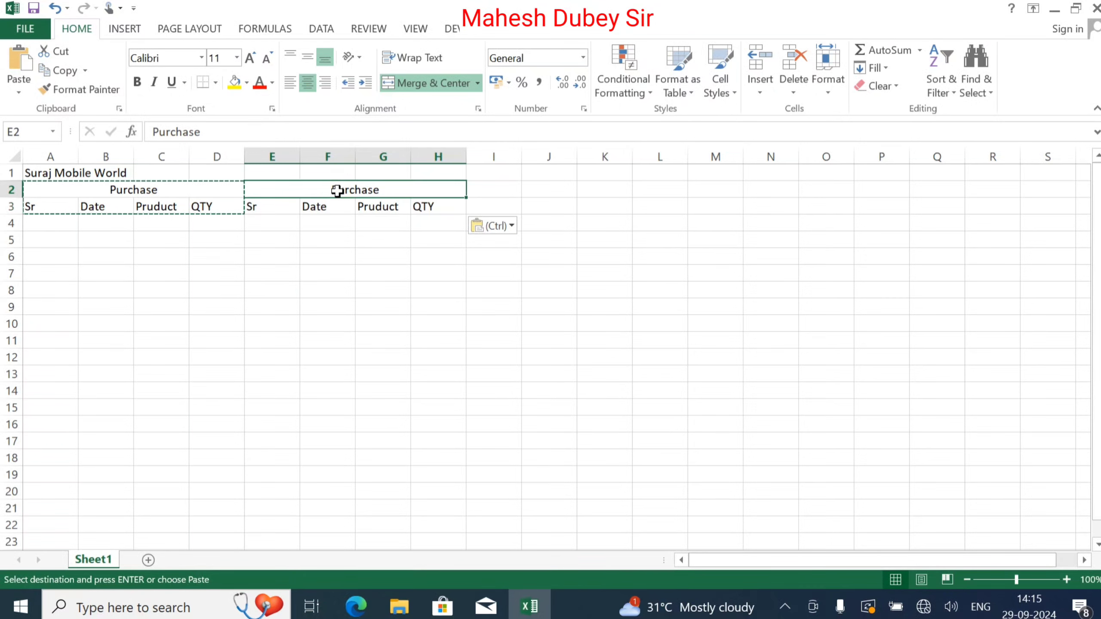
text(Sales)
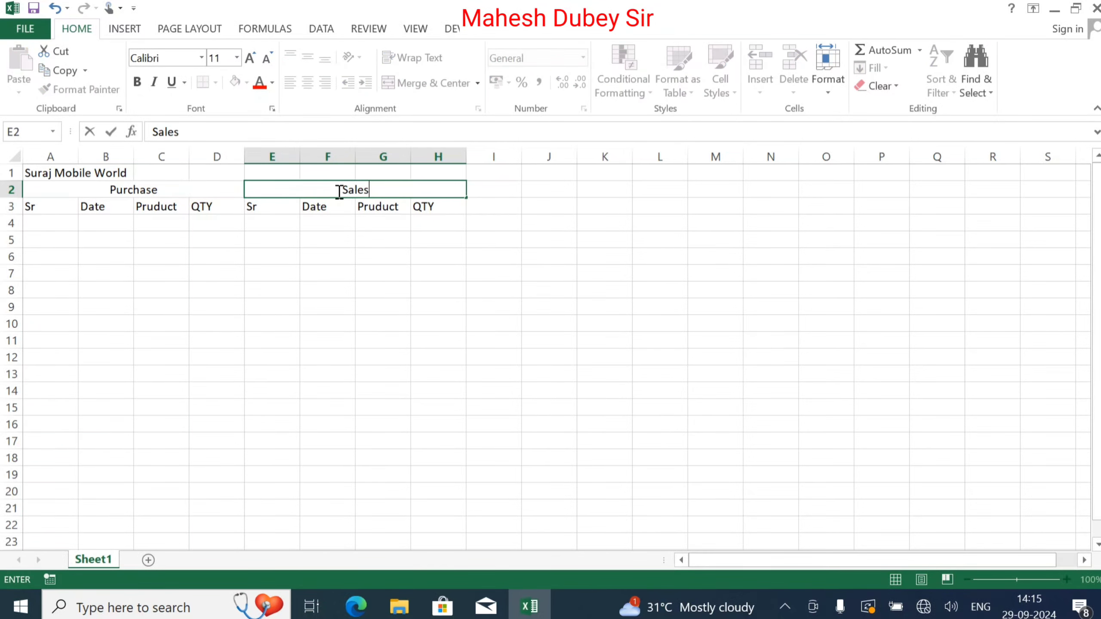
click(454, 221)
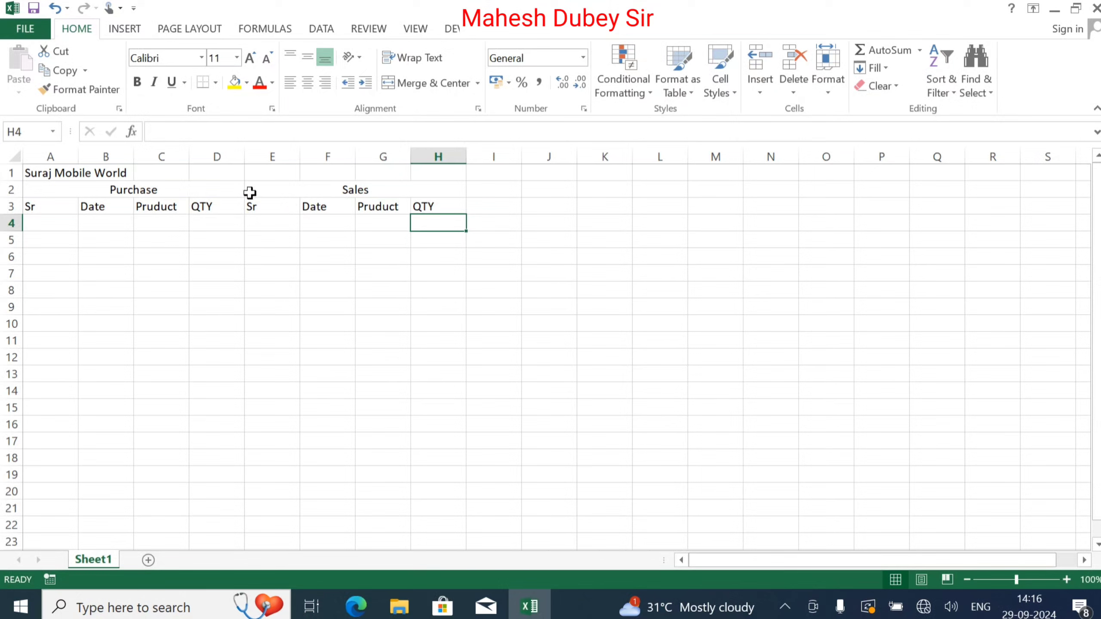
Step: Copy the Sales heading block with its column headers to I2 and change the copy's heading to "Stock"
drag(282, 190, 282, 206)
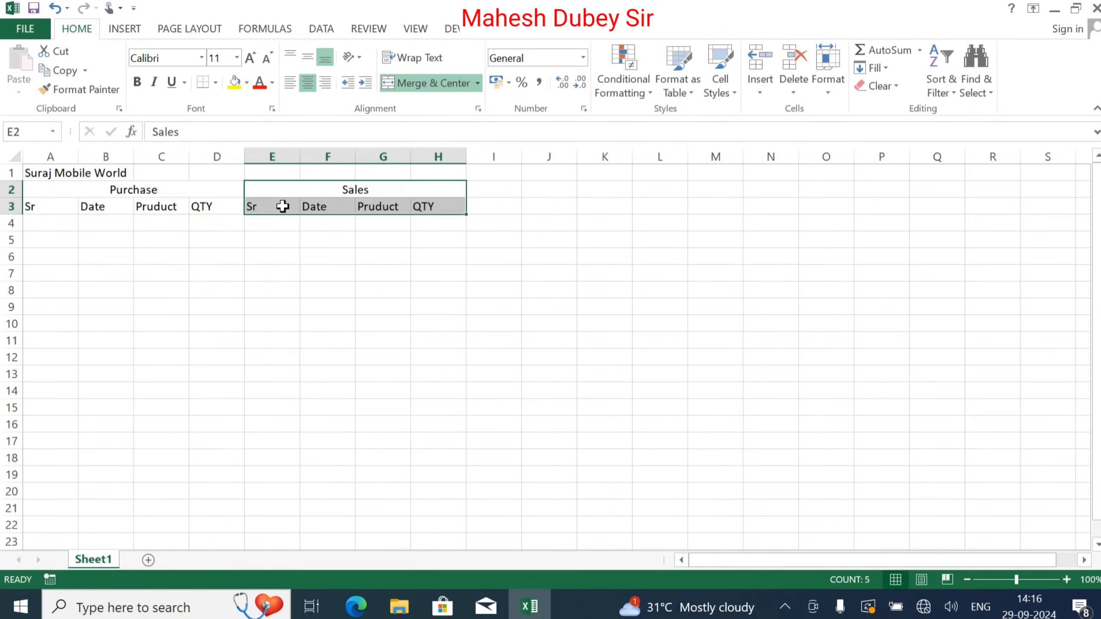
key(ctrl+c)
click(497, 188)
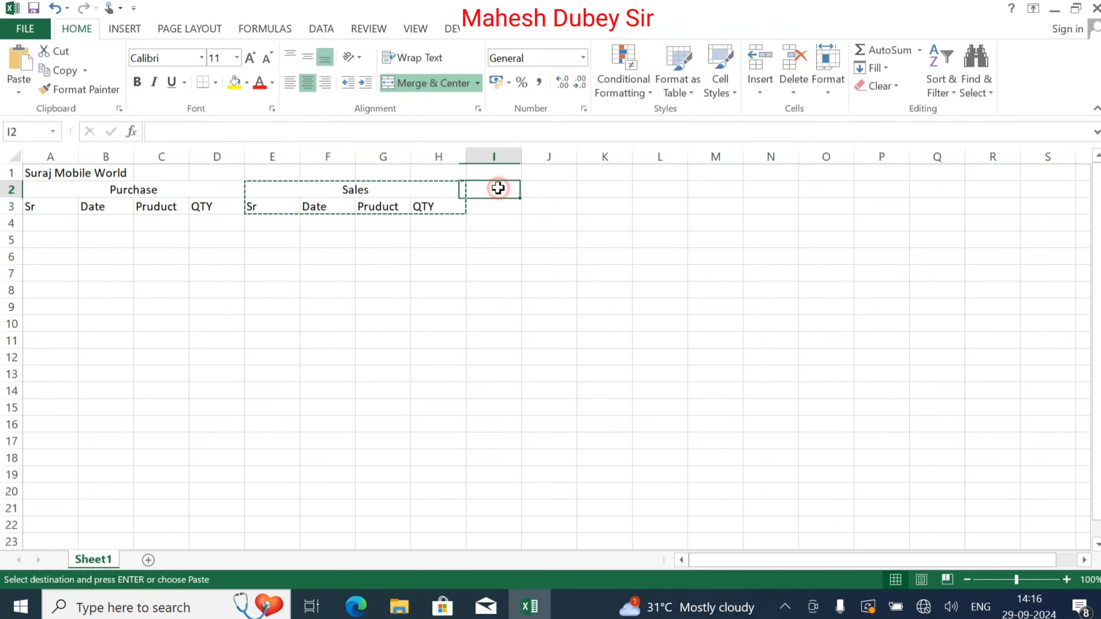
key(ctrl+v)
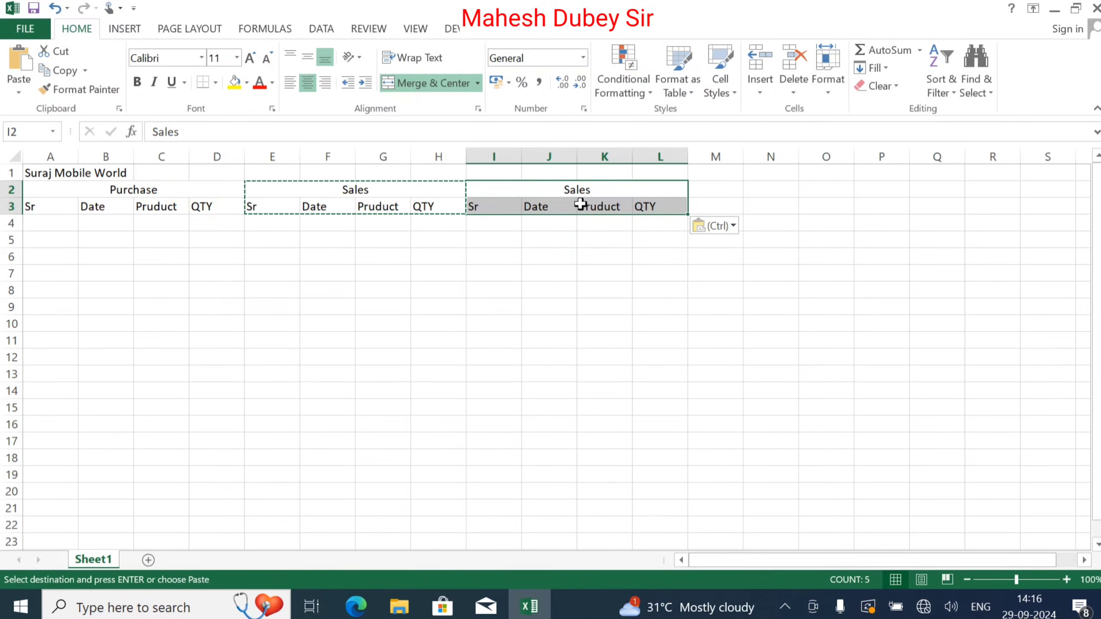
click(487, 194)
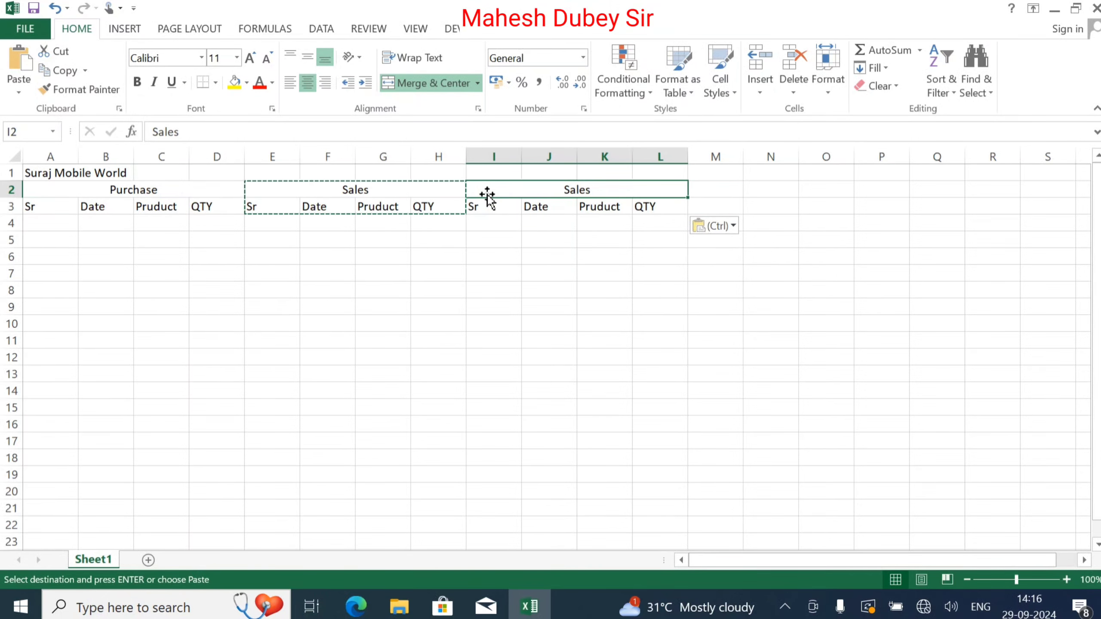
text(Sr)
text(ock)
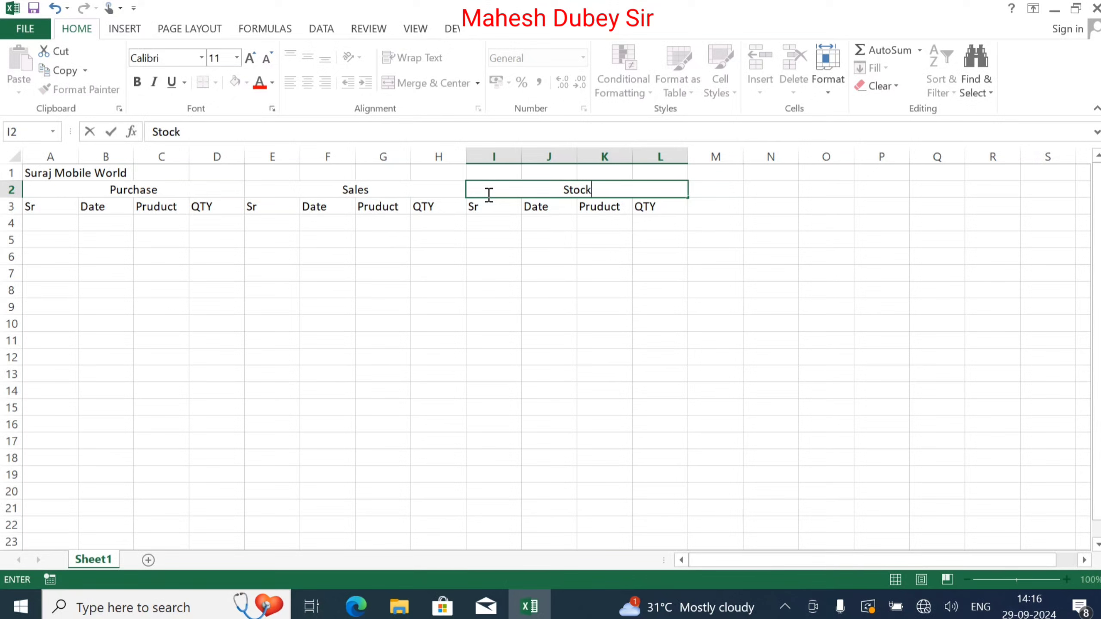
key(Tab)
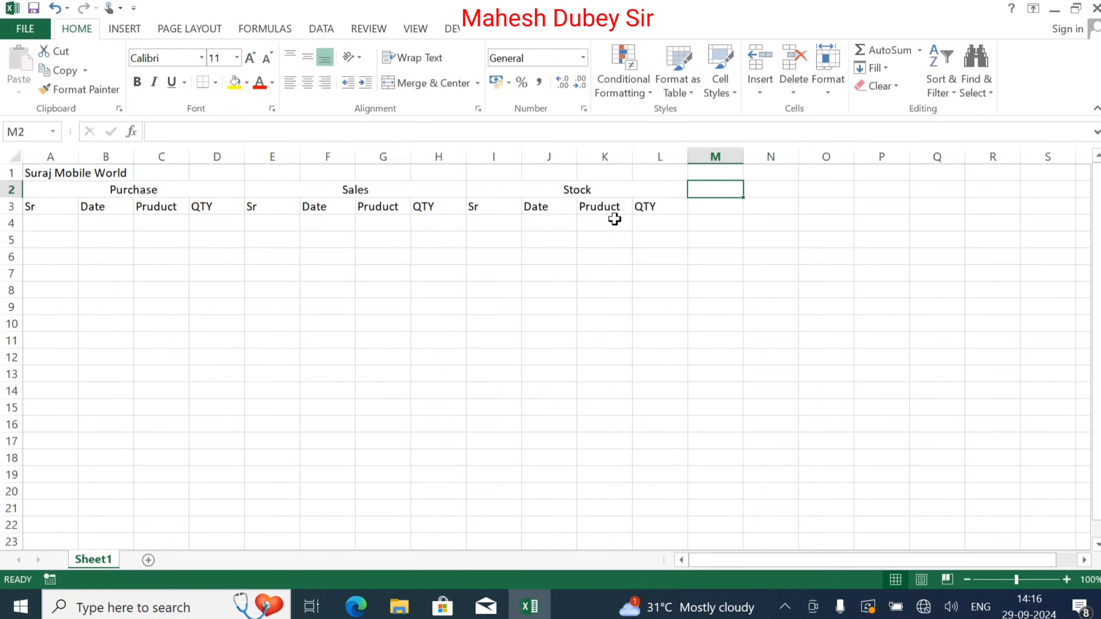
Step: Add the column header "Remark" in M3, after the Stock block's QTY column
click(622, 210)
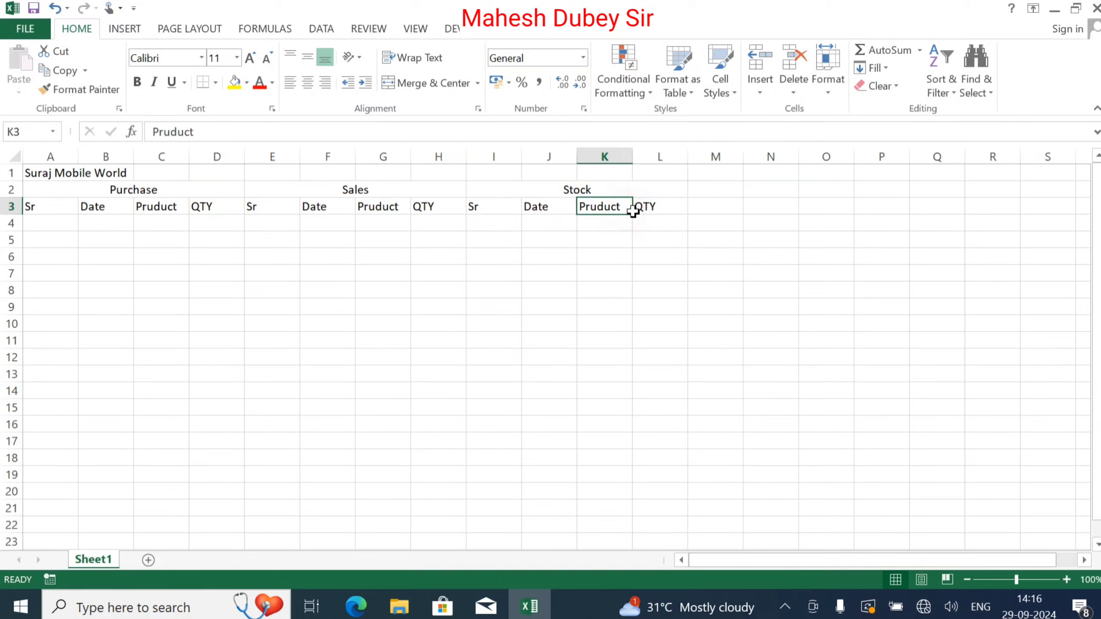
click(652, 214)
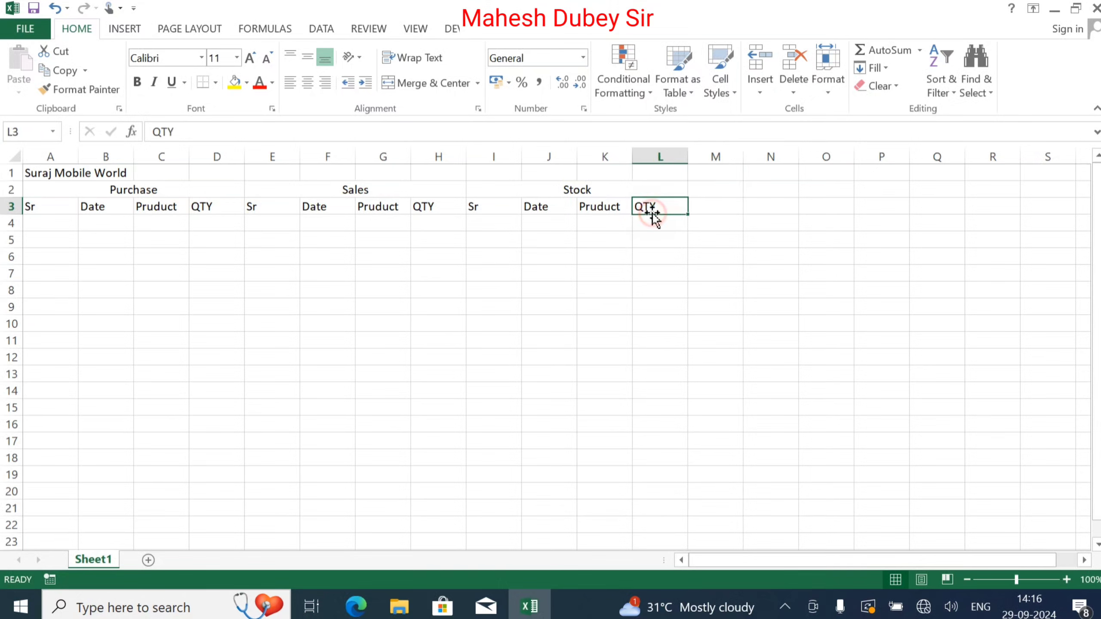
click(725, 208)
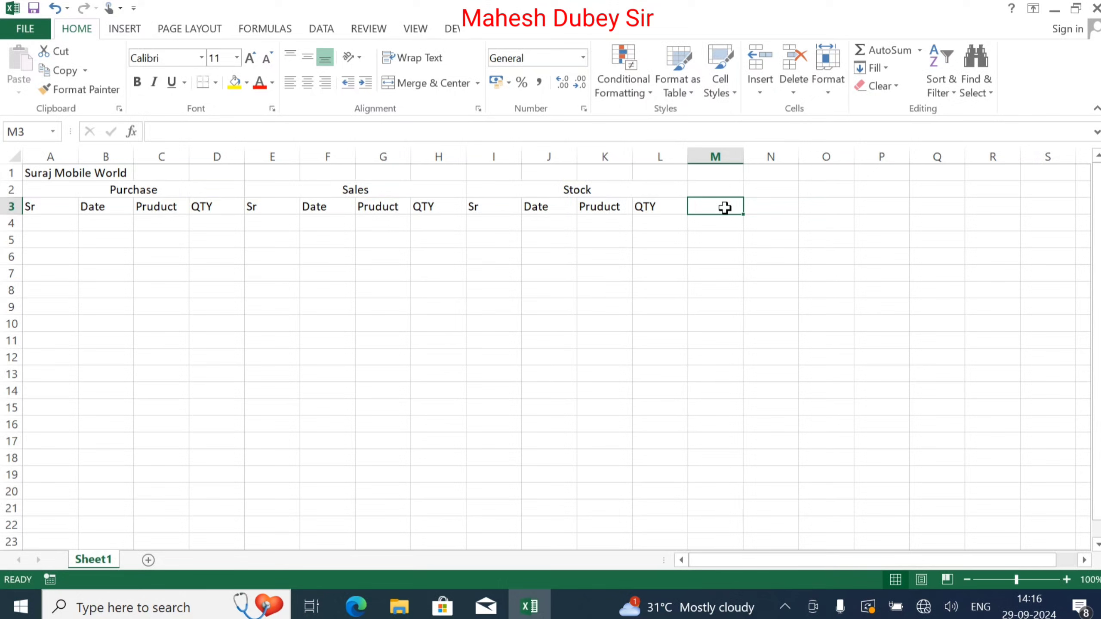
text(Remark)
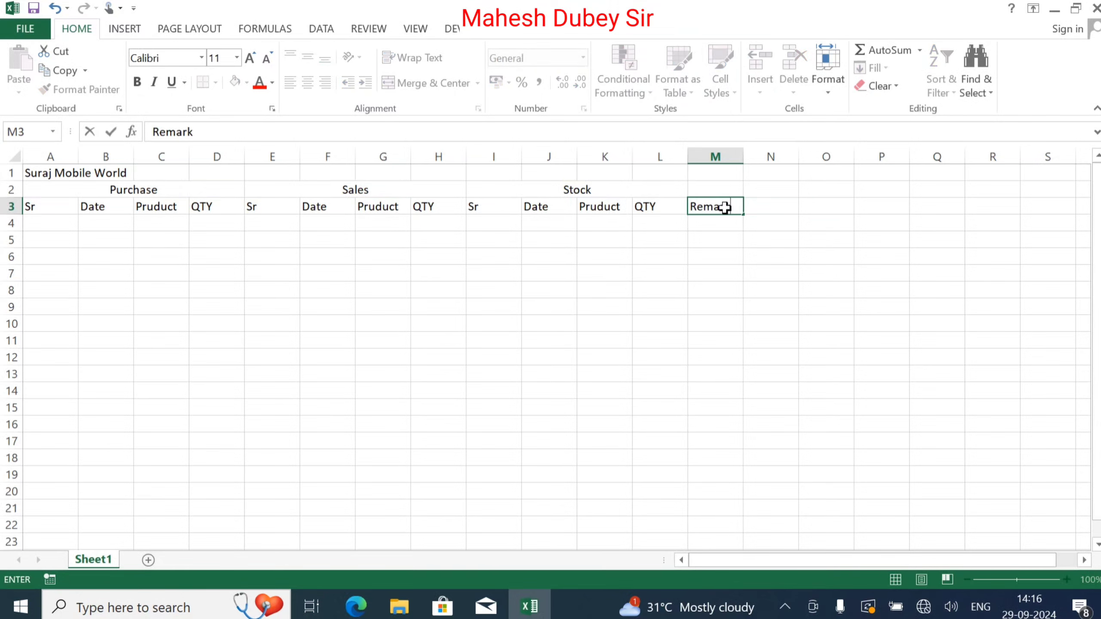
key(Return)
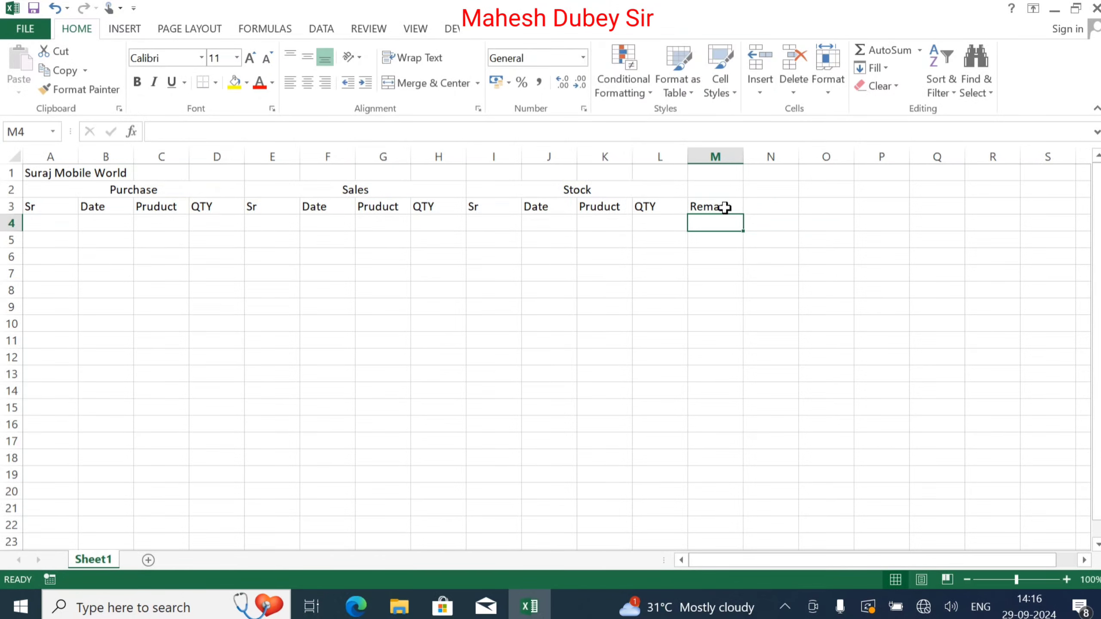
Step: Extend the merged and centered Stock heading across I2:M2 to include the Remark column
drag(609, 192, 701, 195)
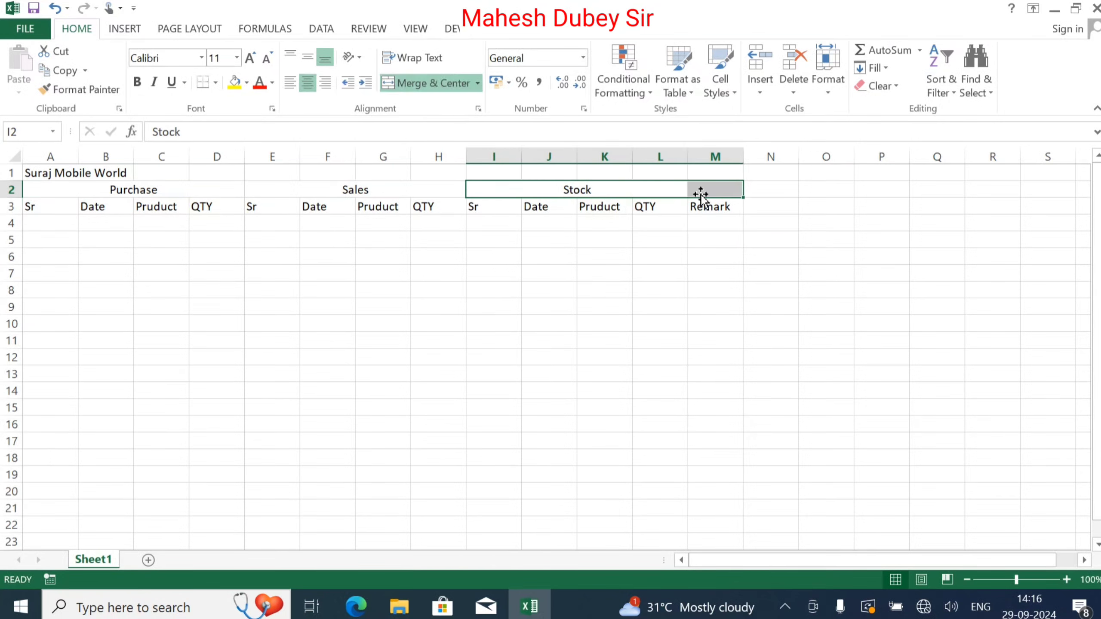
click(418, 81)
click(418, 81)
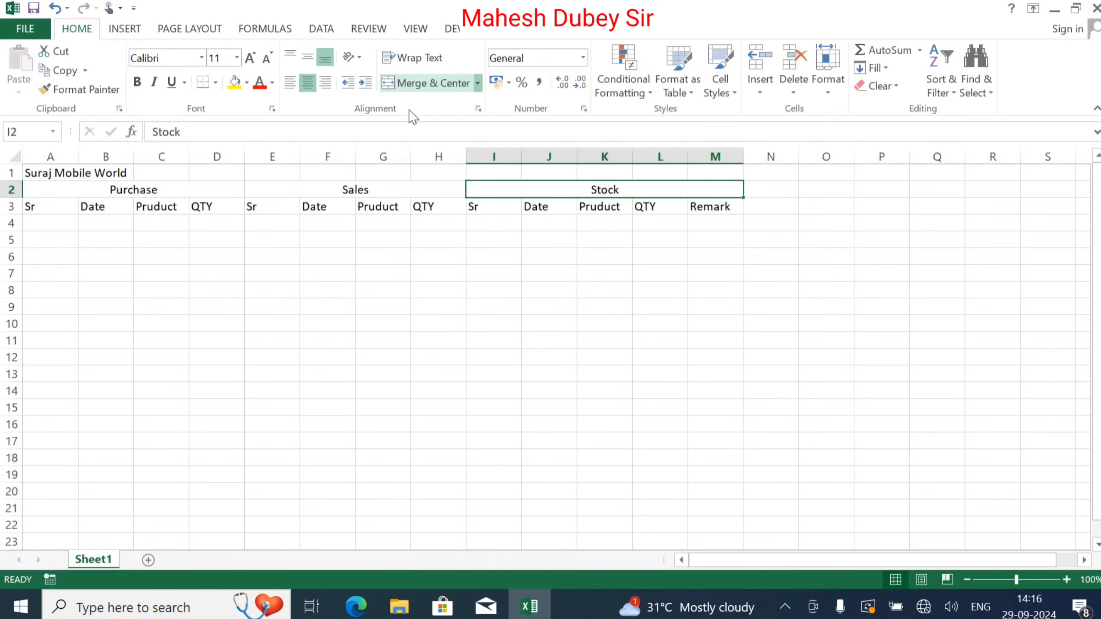
Step: Format the Purchase, Sales and Stock headings in row 2 as 14 pt bold
drag(110, 191, 627, 190)
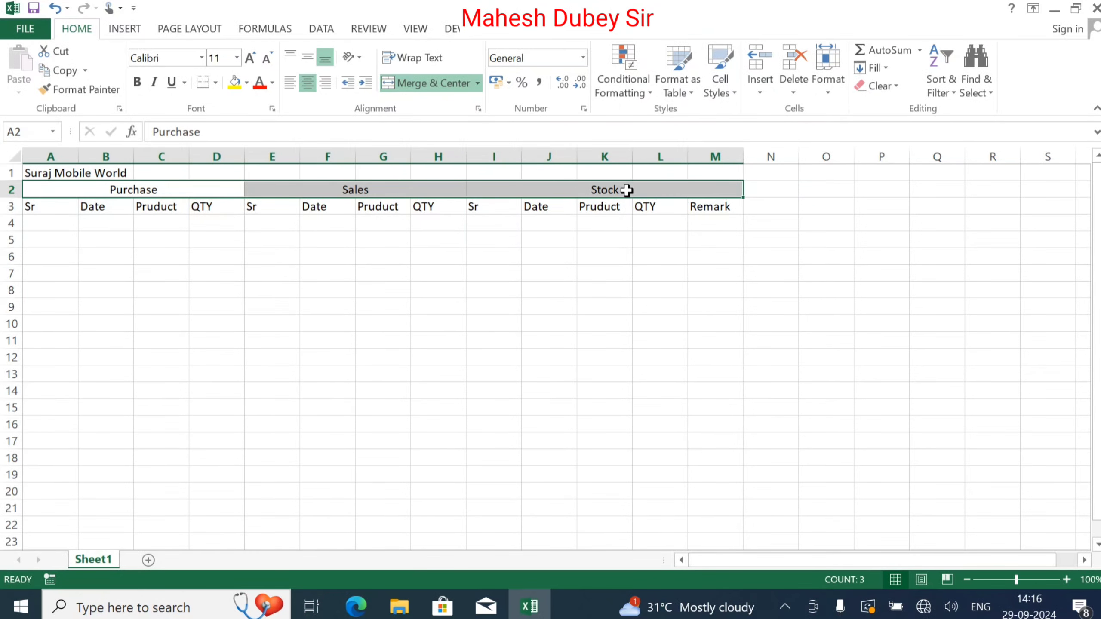
click(251, 59)
click(254, 63)
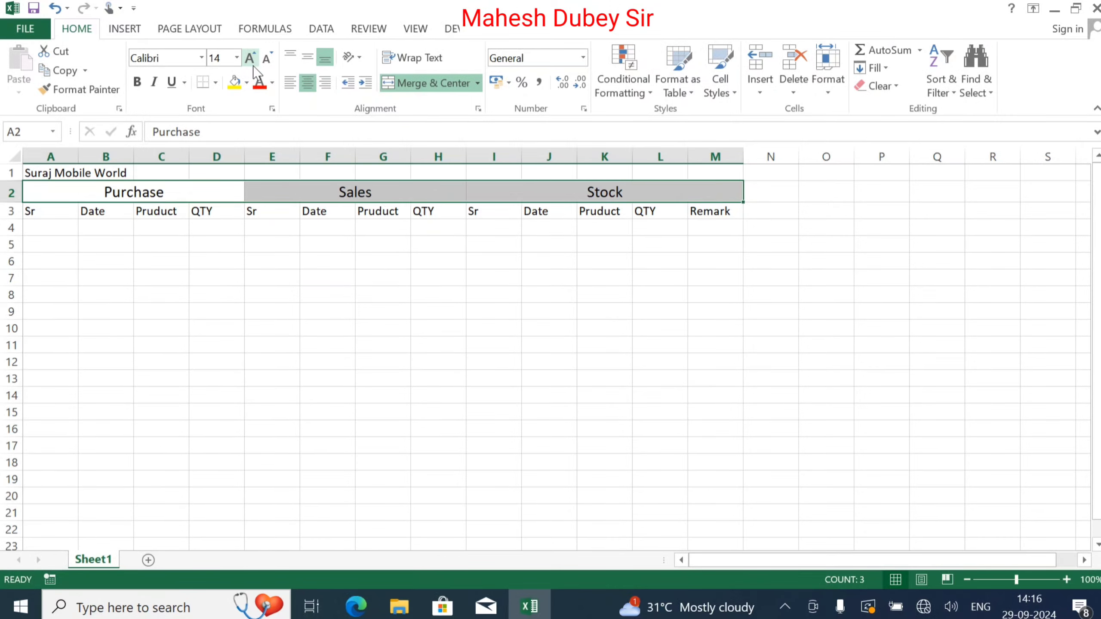
click(137, 82)
Step: Merge and center the Suraj Mobile World title across A1:M1 and enlarge it to 18 pt
drag(51, 173, 707, 169)
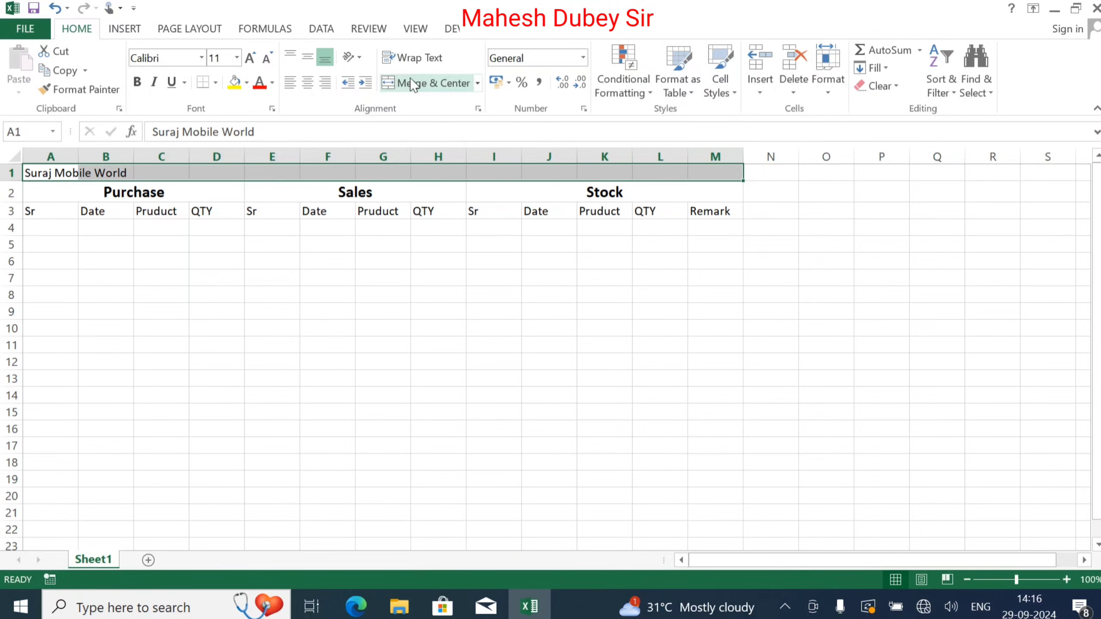
click(428, 83)
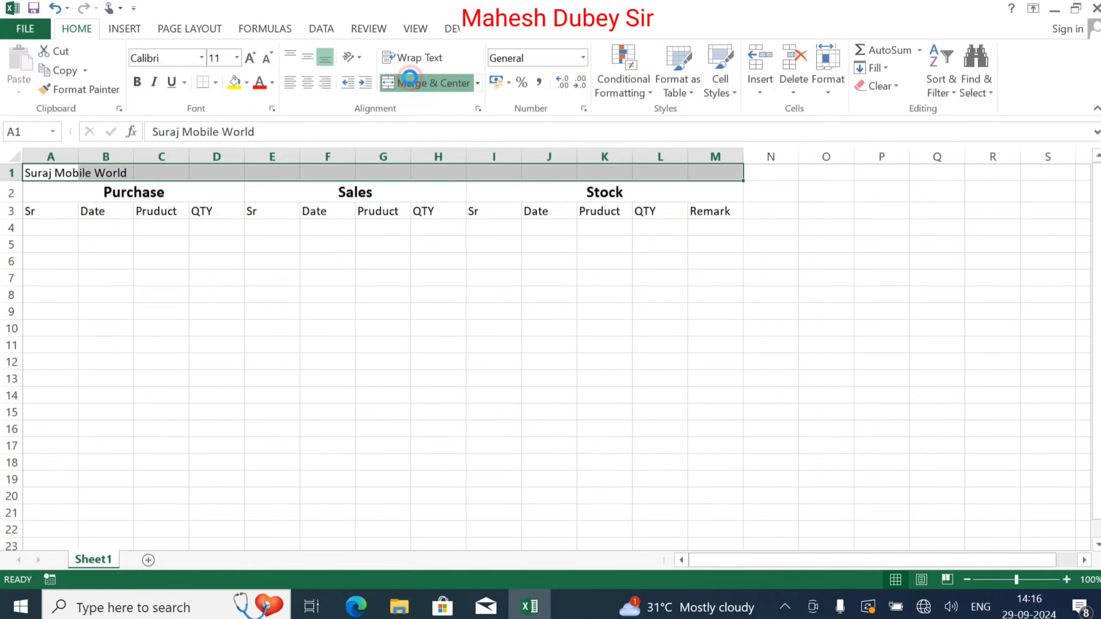
click(252, 65)
click(252, 65)
click(252, 64)
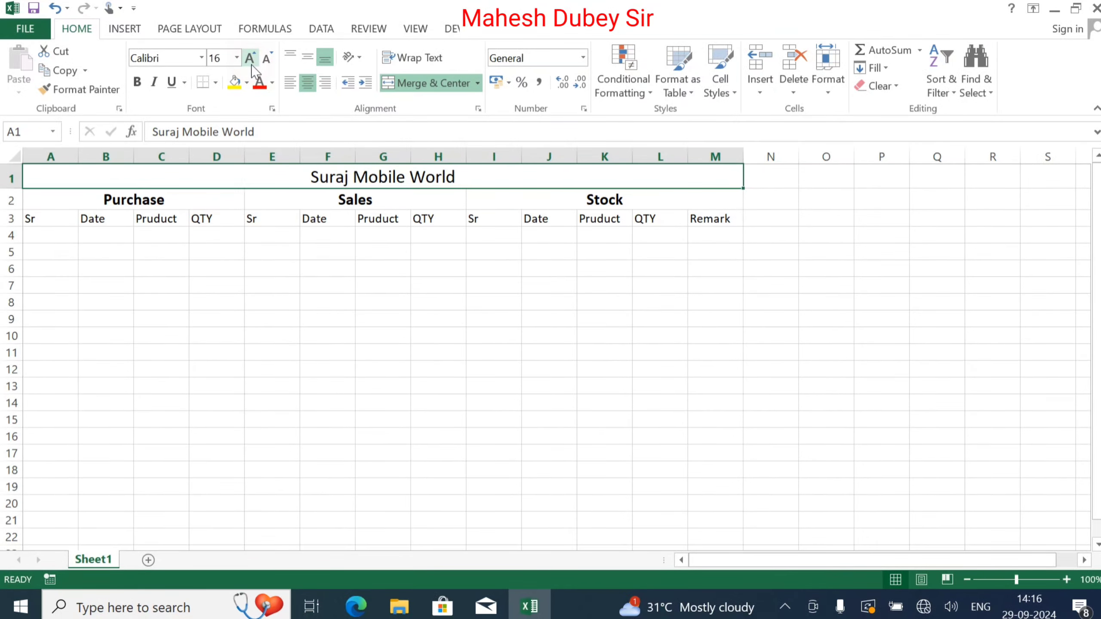
click(252, 64)
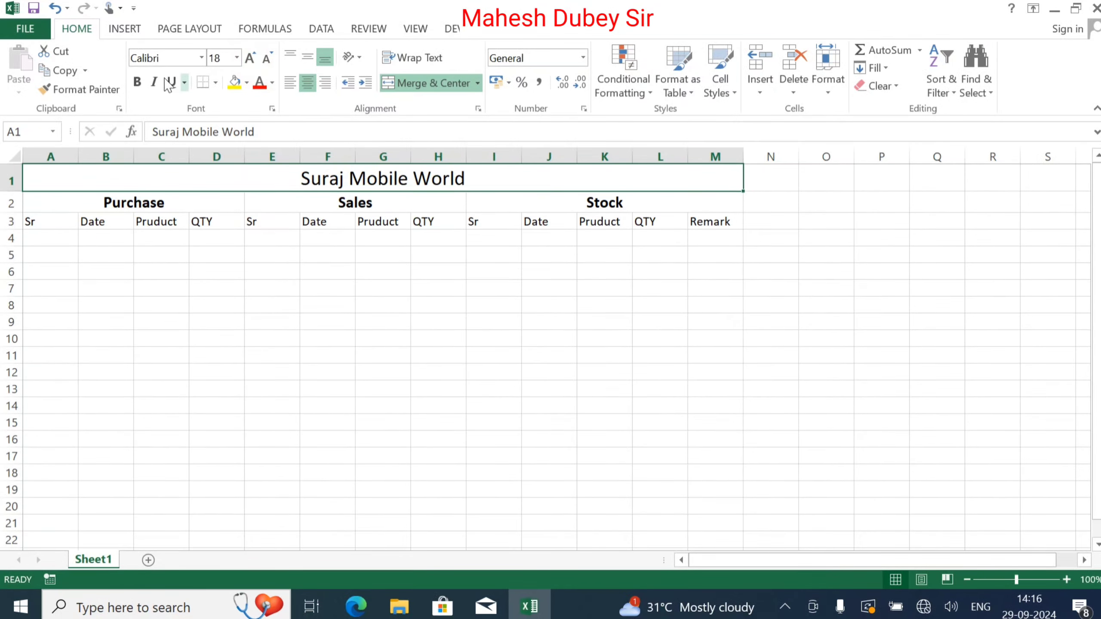
Step: Make the Suraj Mobile World title bold and set its font to Algerian
click(141, 81)
click(202, 57)
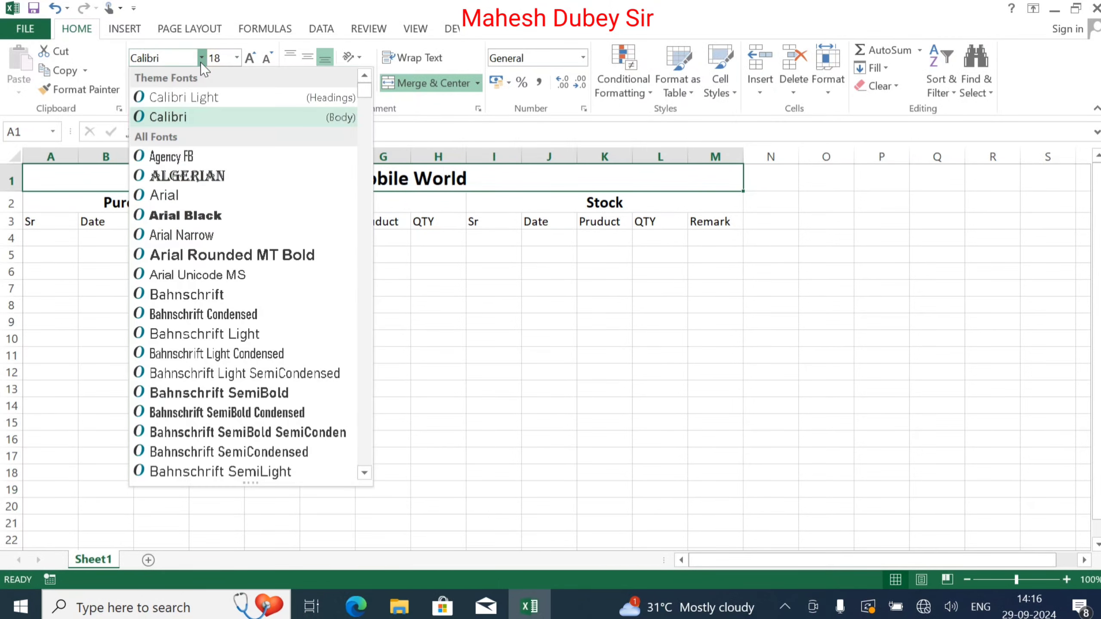
click(260, 175)
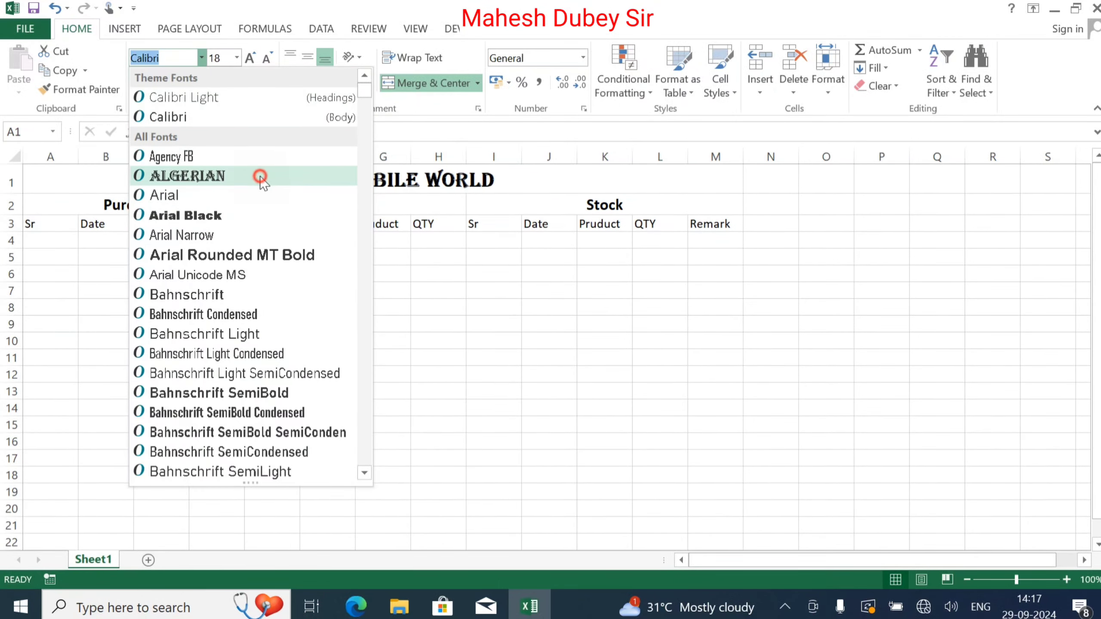
Step: Center the column headers in A3:M3 horizontally and vertically, and format them as 12 pt bold
drag(43, 225, 696, 229)
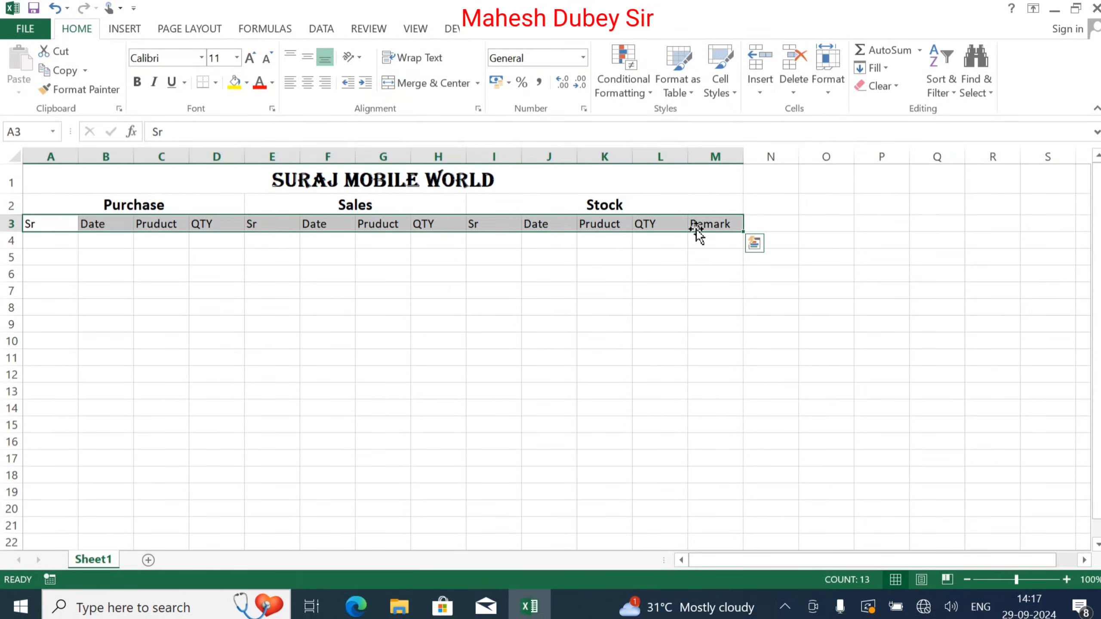
click(308, 82)
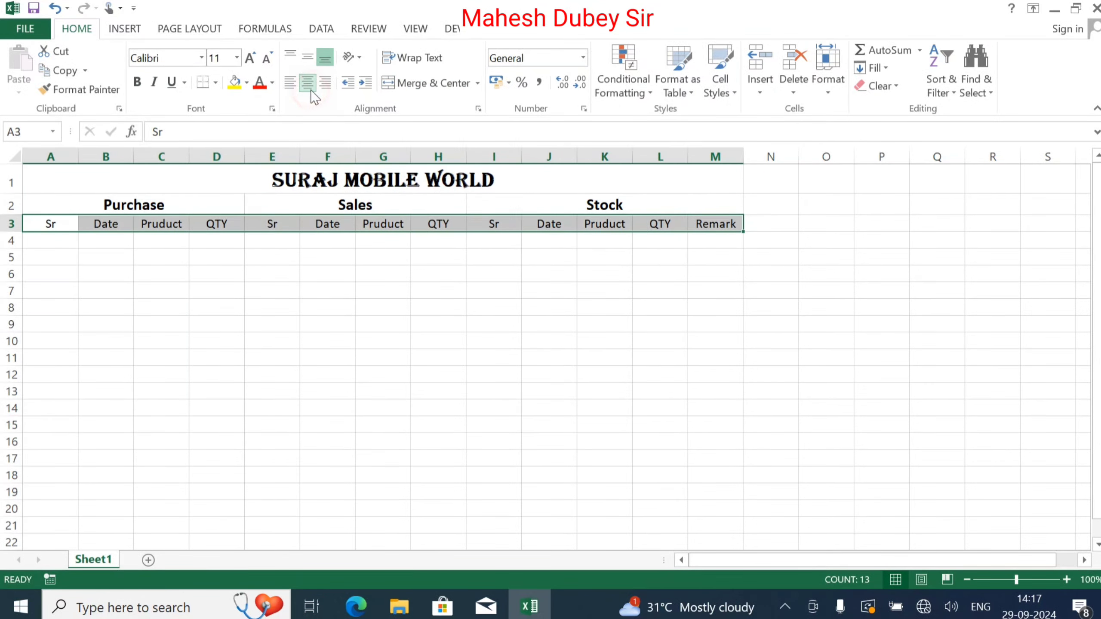
click(307, 56)
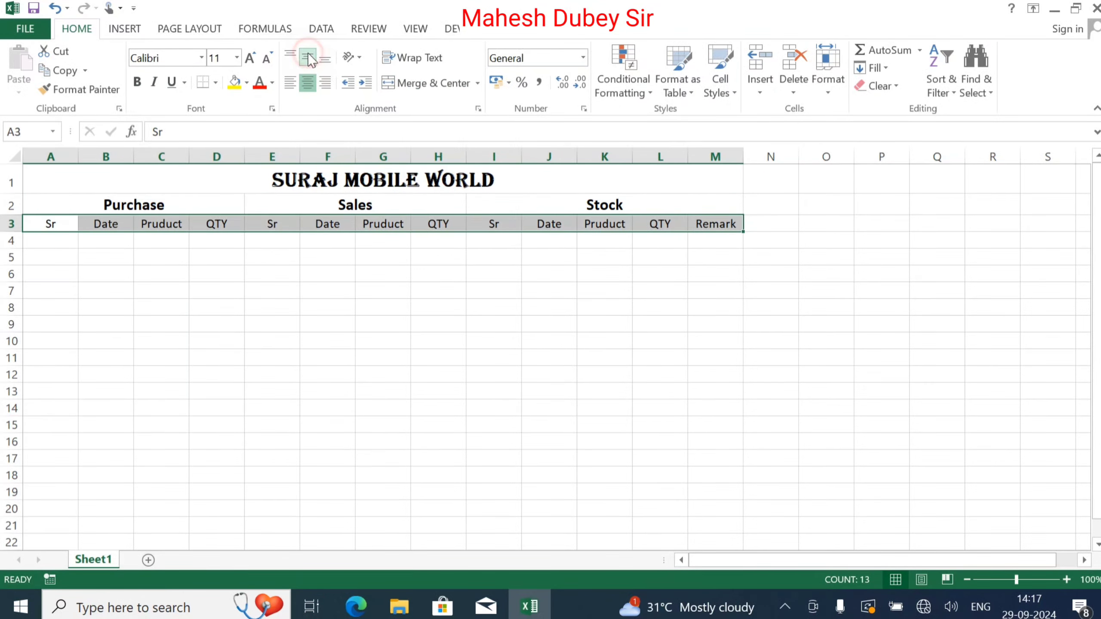
click(249, 58)
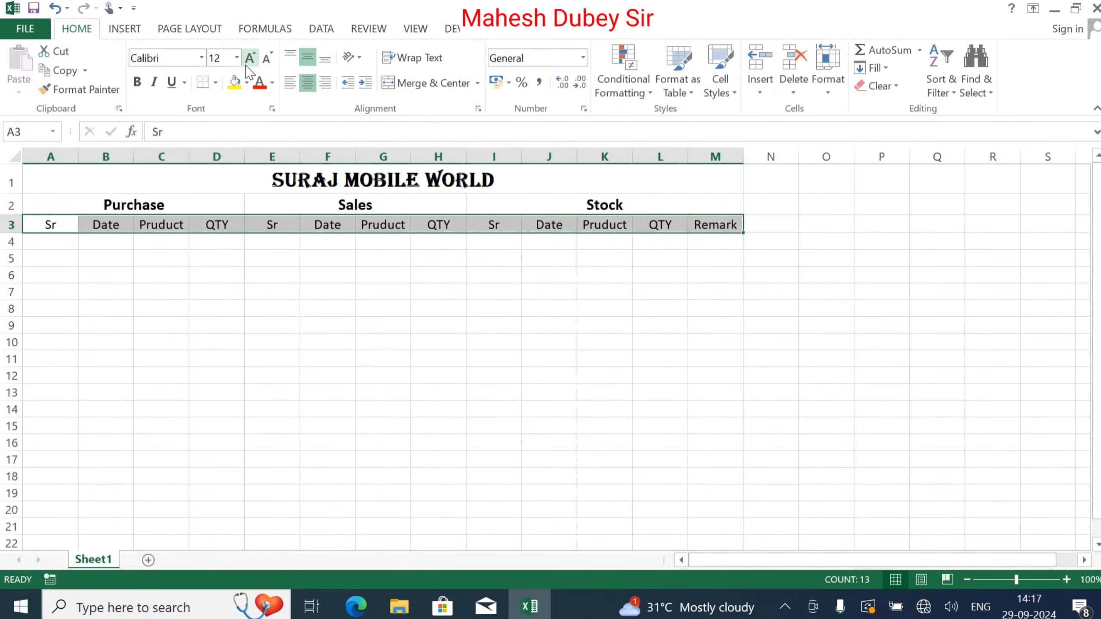
click(137, 82)
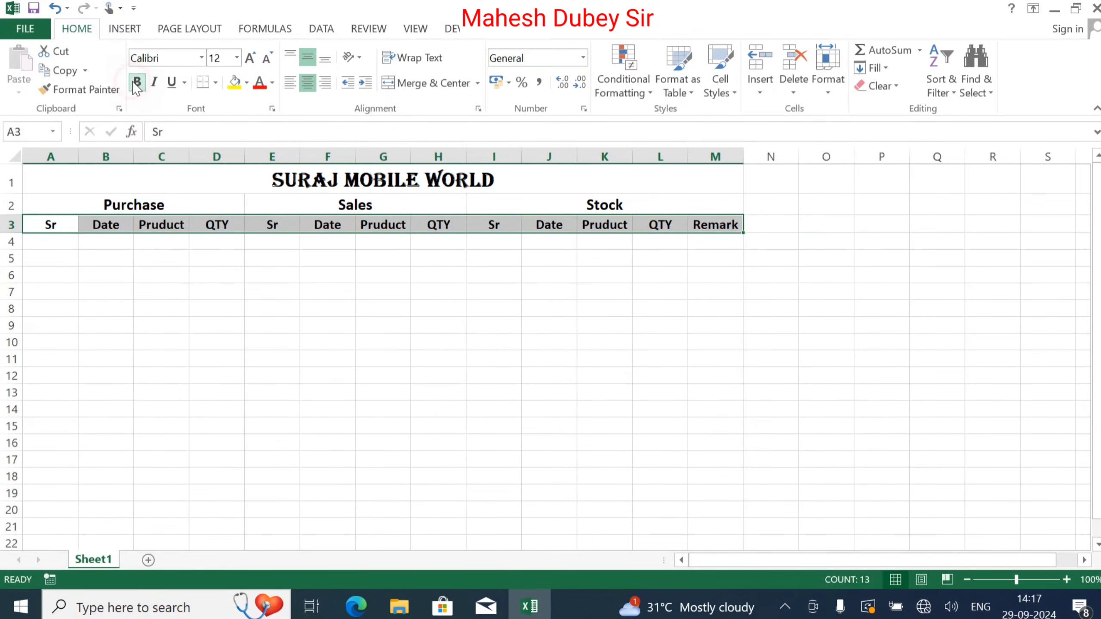
click(130, 288)
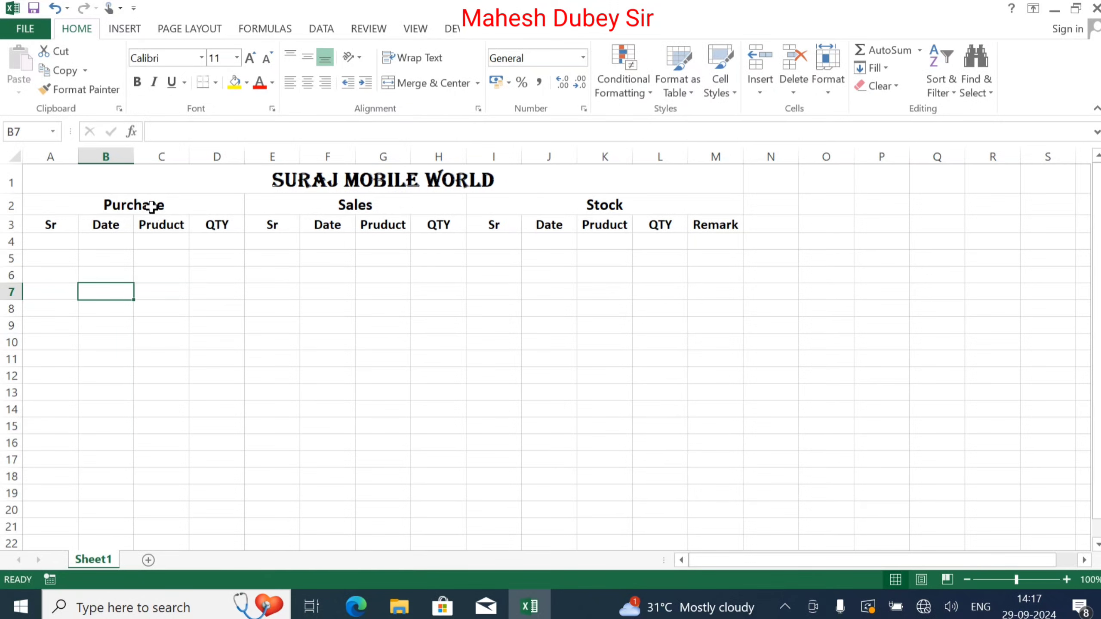
drag(152, 206, 657, 576)
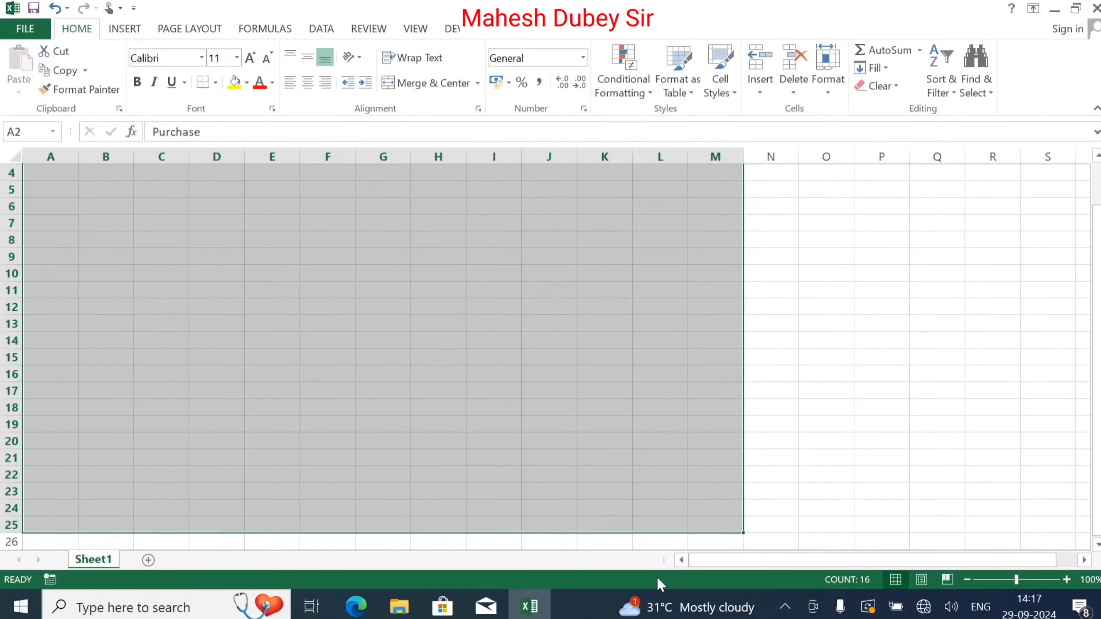
click(686, 380)
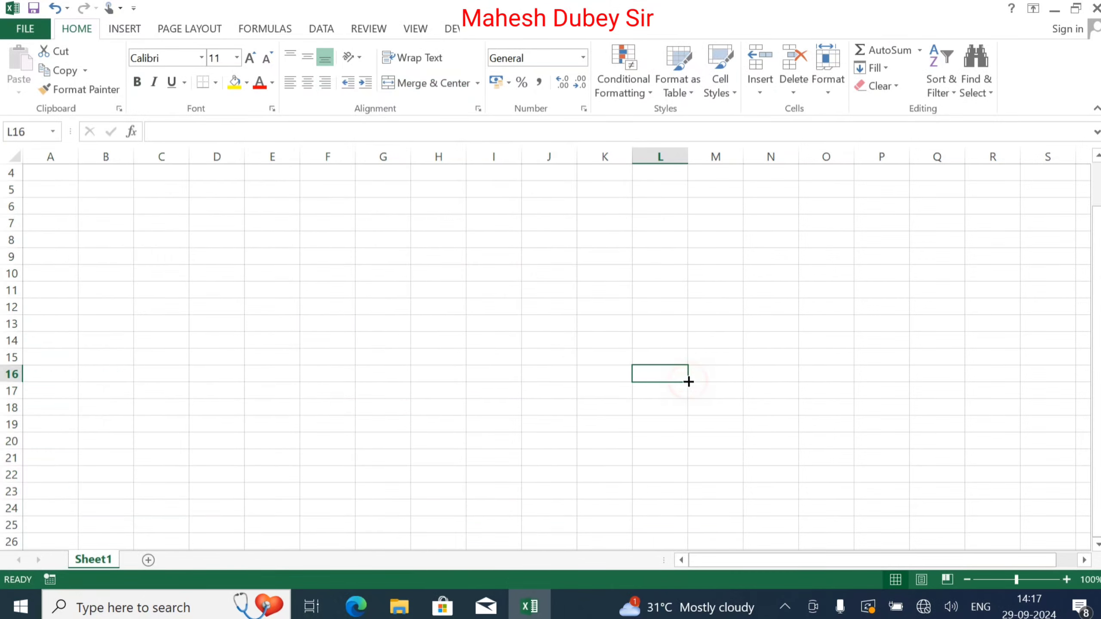
drag(1096, 367, 1092, 355)
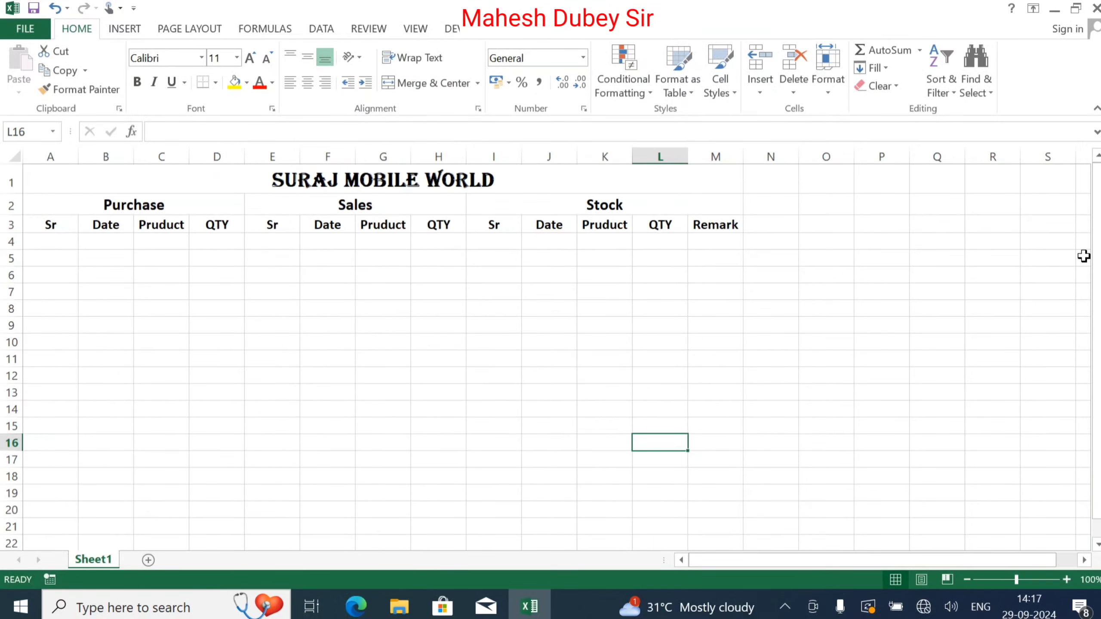
Step: Apply All Borders to the register table in A2:M20
drag(73, 210, 648, 420)
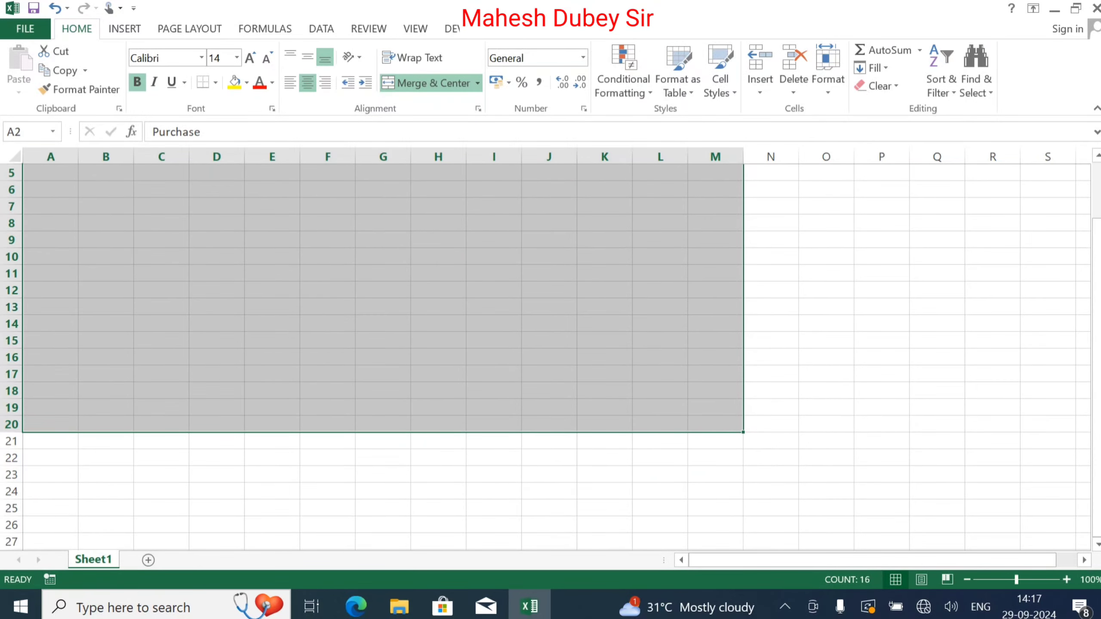
drag(1096, 440, 1096, 388)
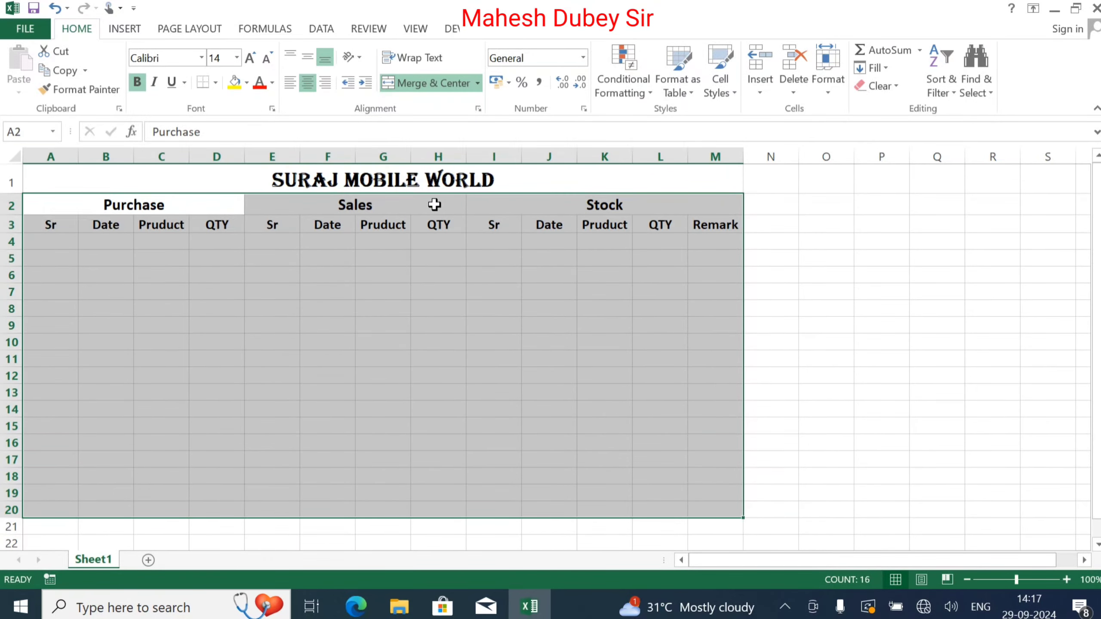
click(216, 82)
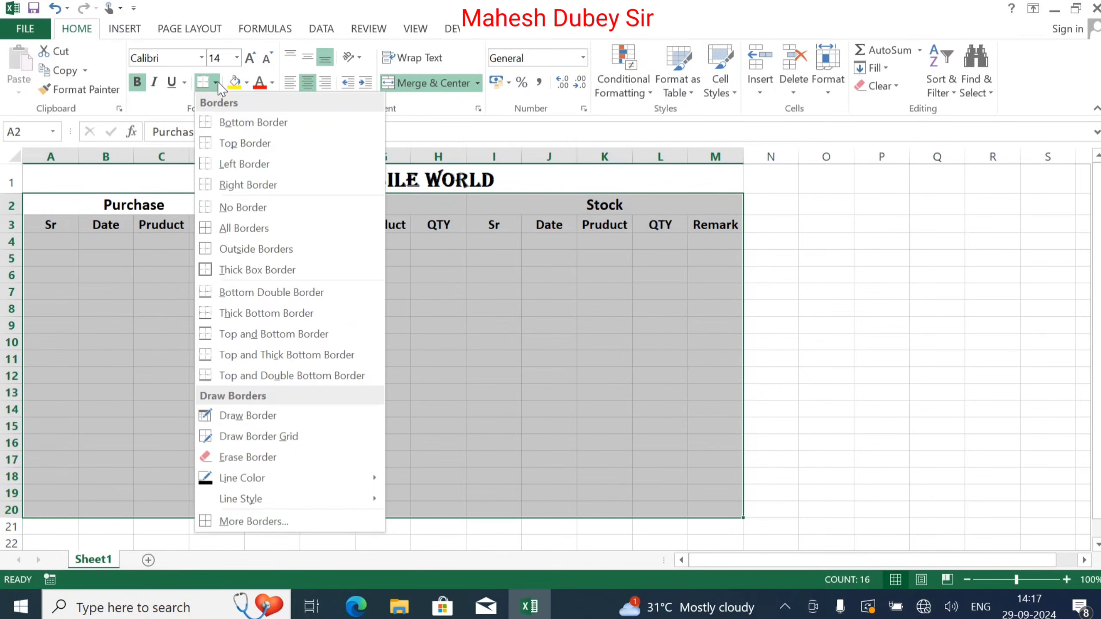
click(231, 227)
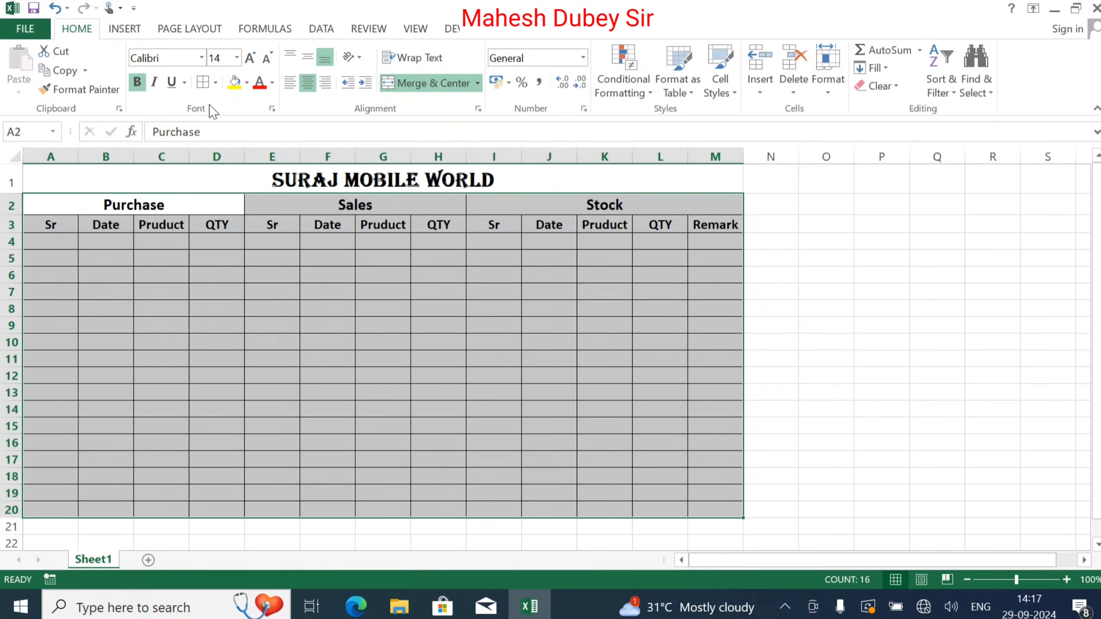
Step: Put a Thick Box Border around the Purchase, Sales and Stock heading row in A2:M2
click(191, 199)
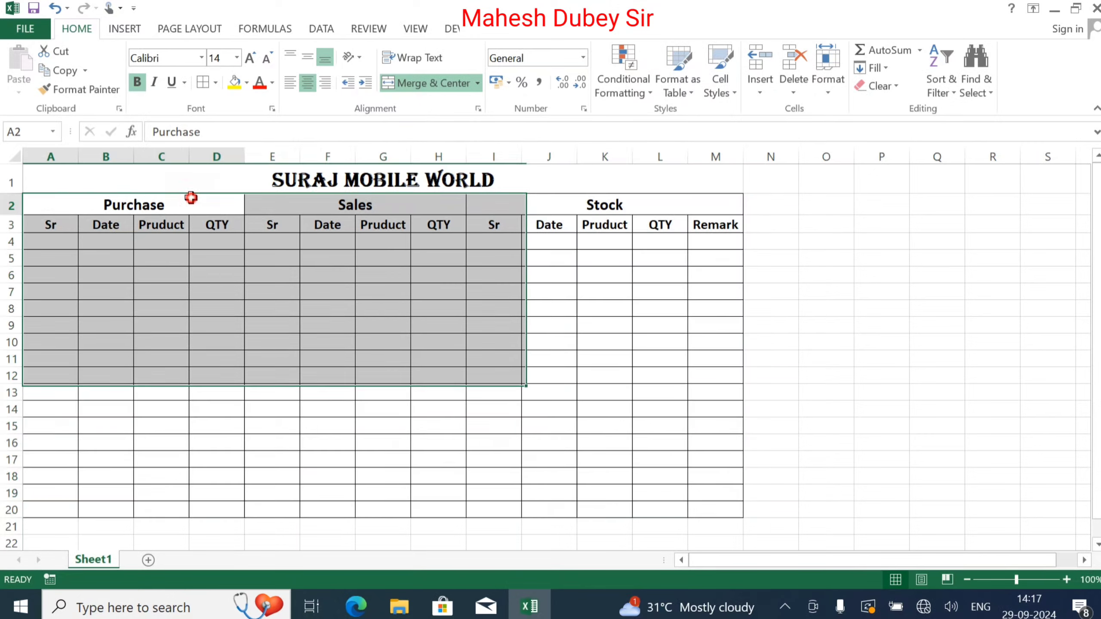
drag(190, 198, 635, 204)
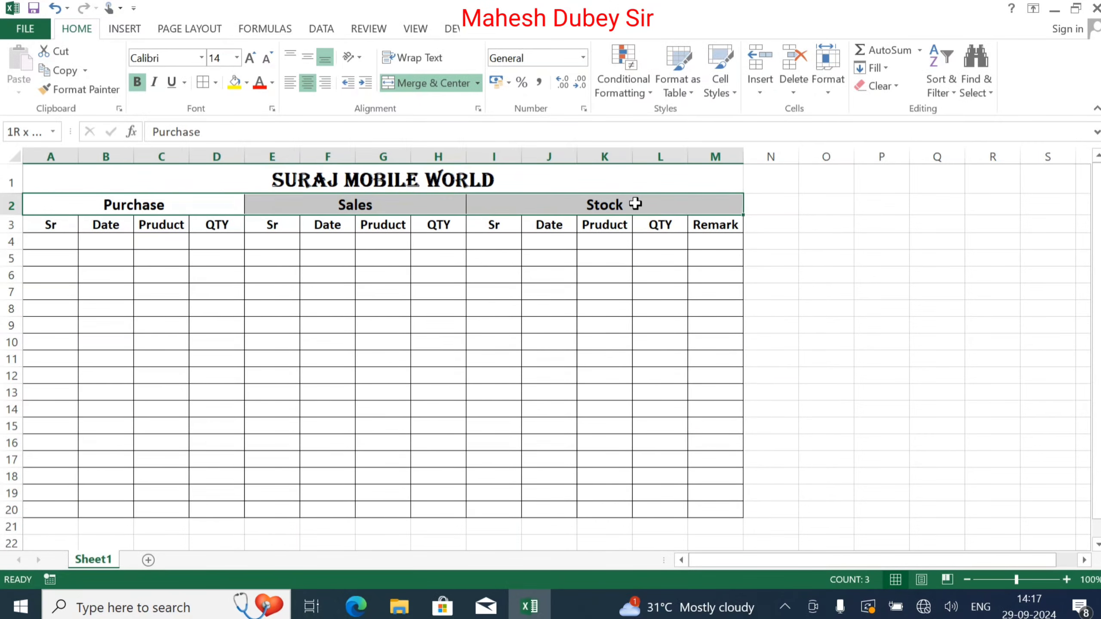
click(217, 83)
click(258, 269)
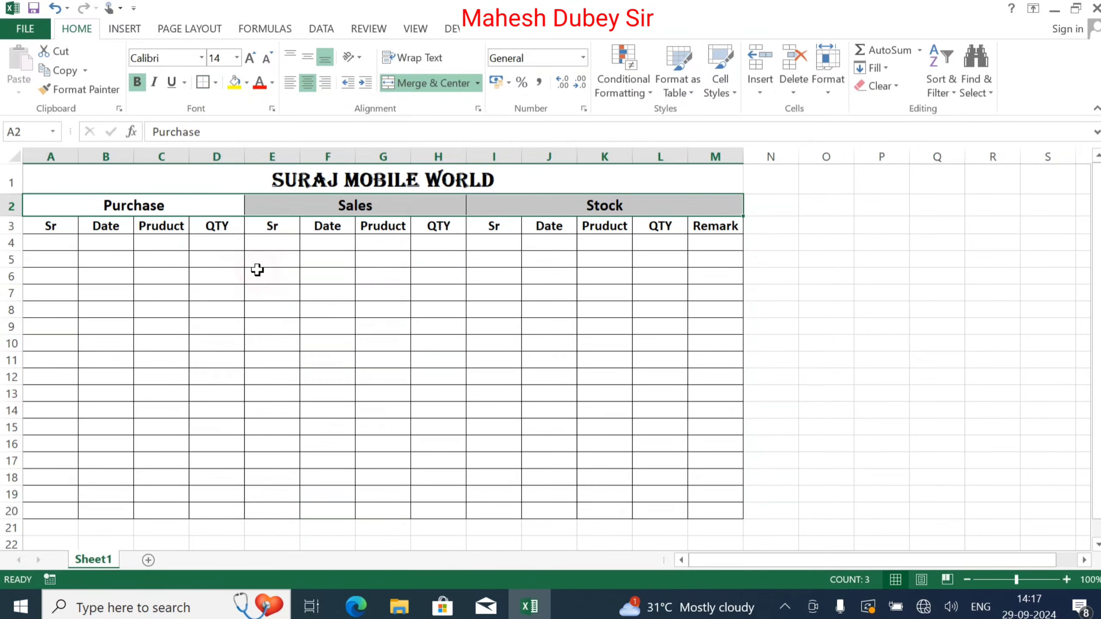
click(258, 270)
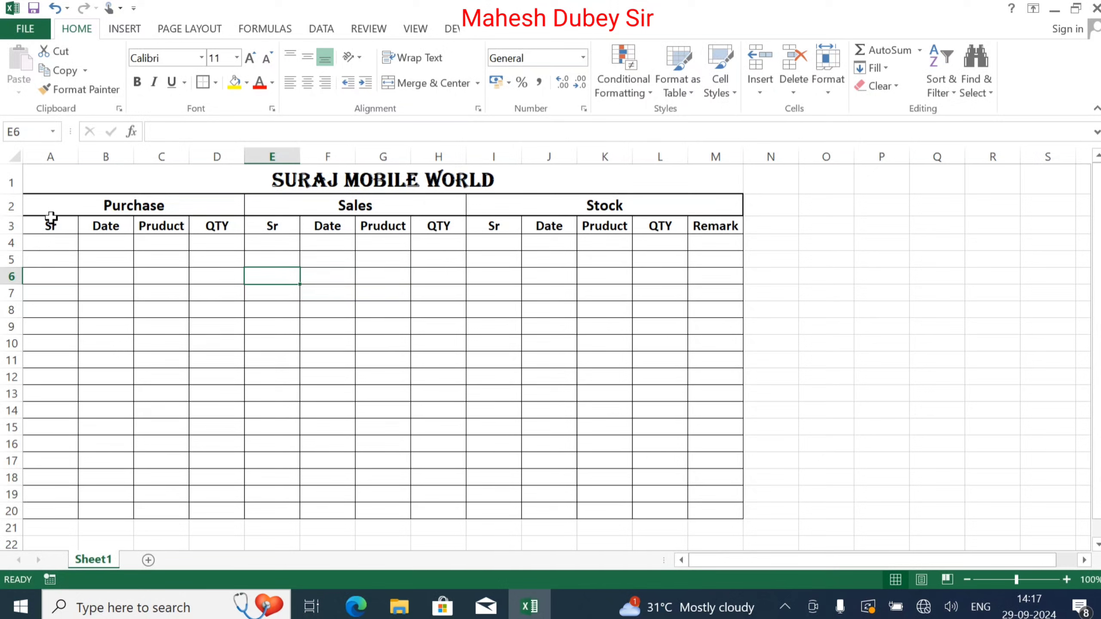
Step: Fill the Purchase heading cell with the orange theme color
click(90, 201)
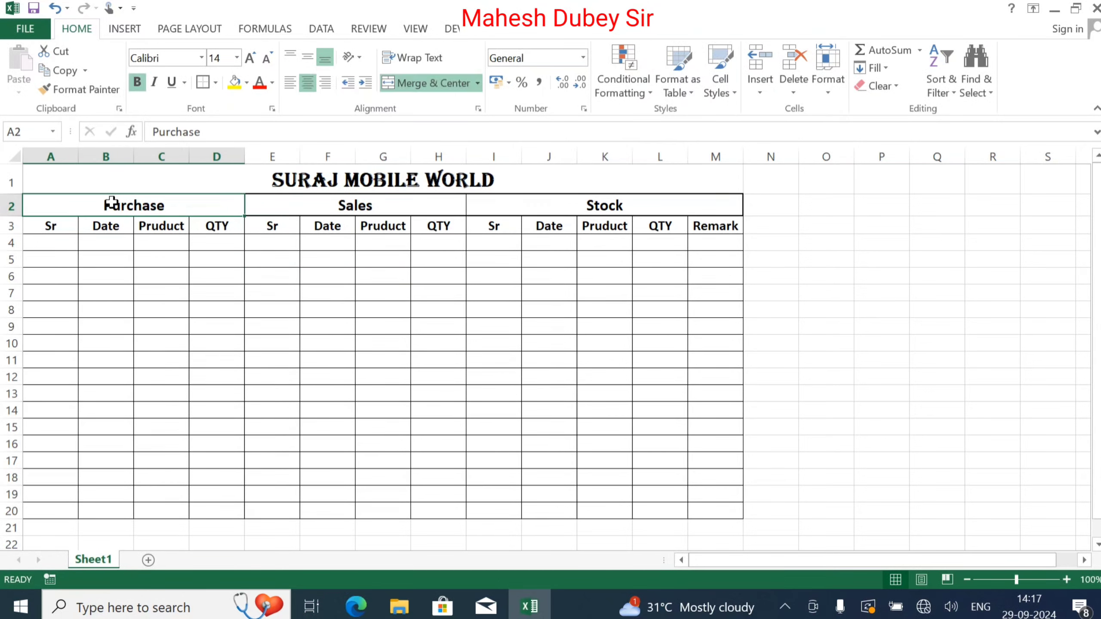
click(247, 83)
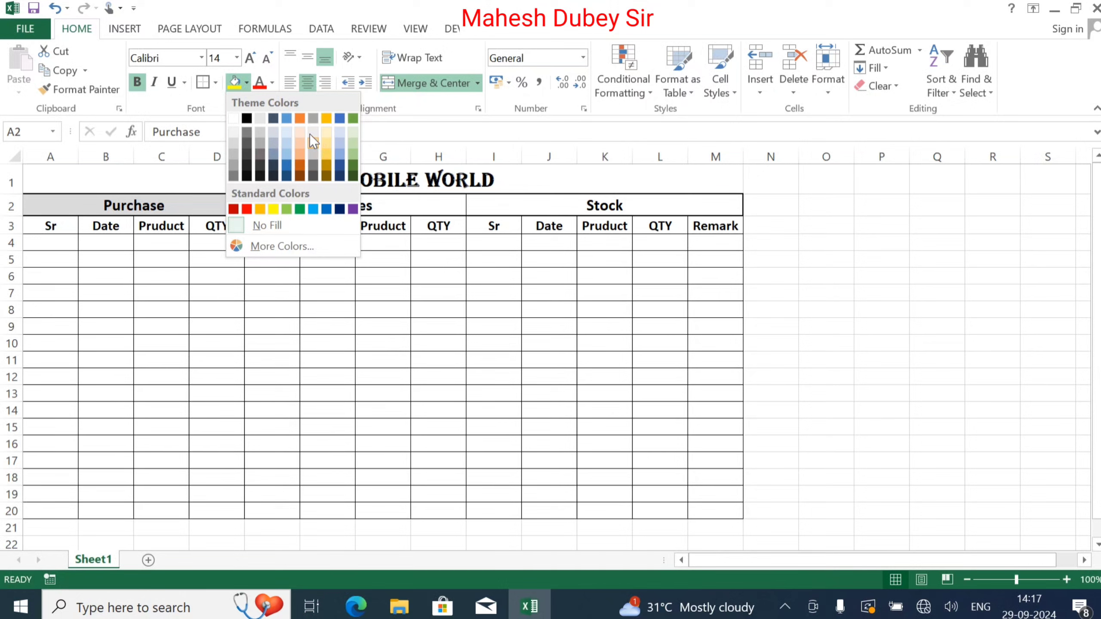
click(299, 118)
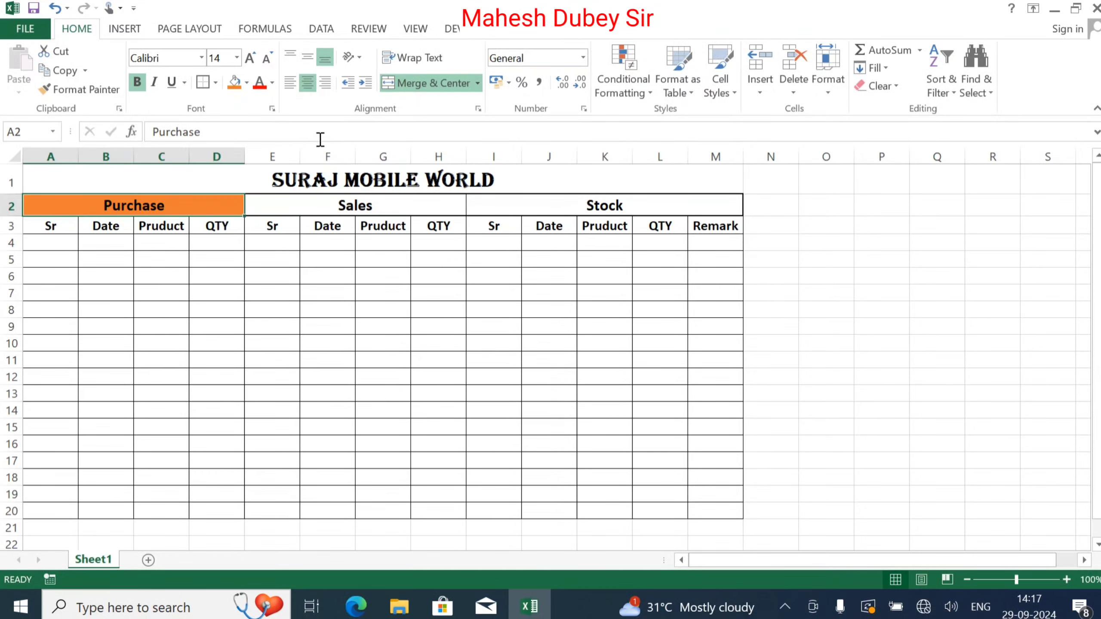
Step: Fill the Sales heading cell with the standard yellow color
click(423, 210)
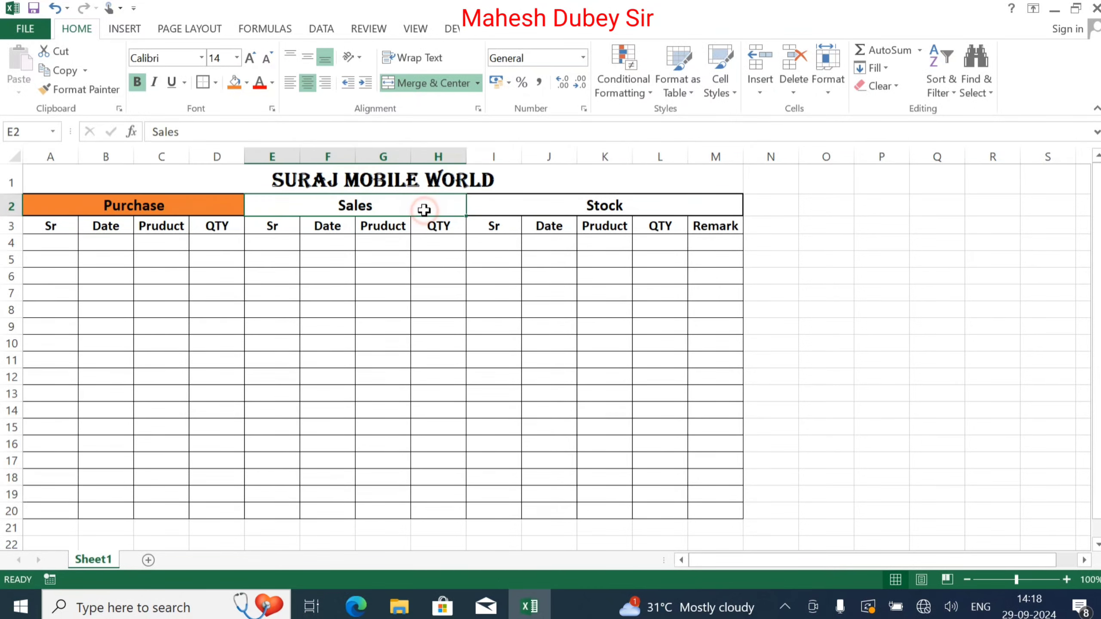
click(247, 83)
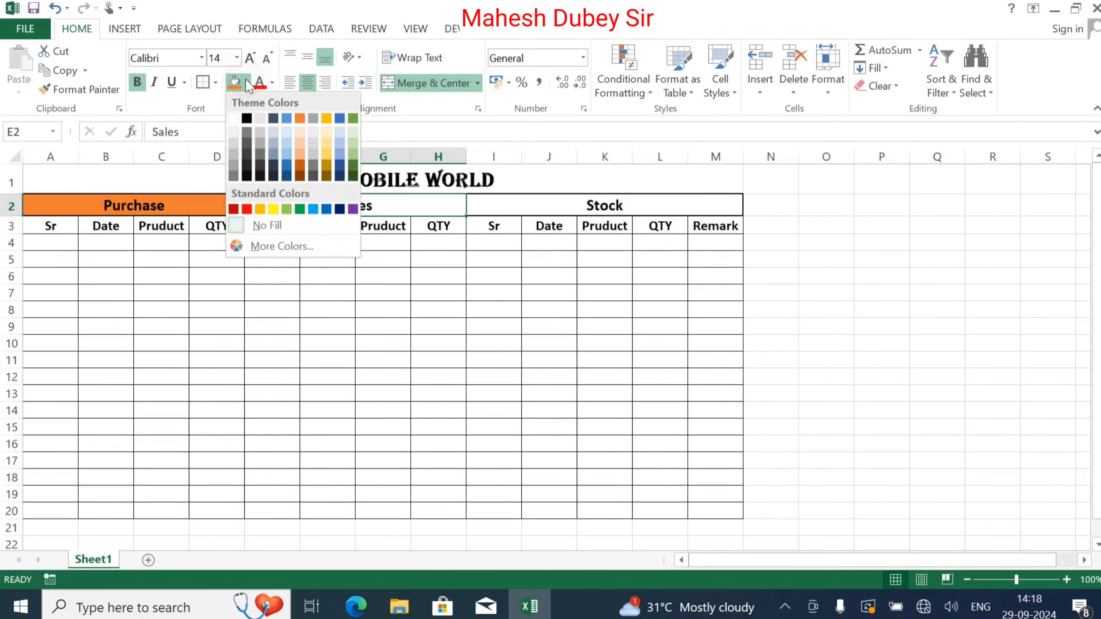
click(274, 209)
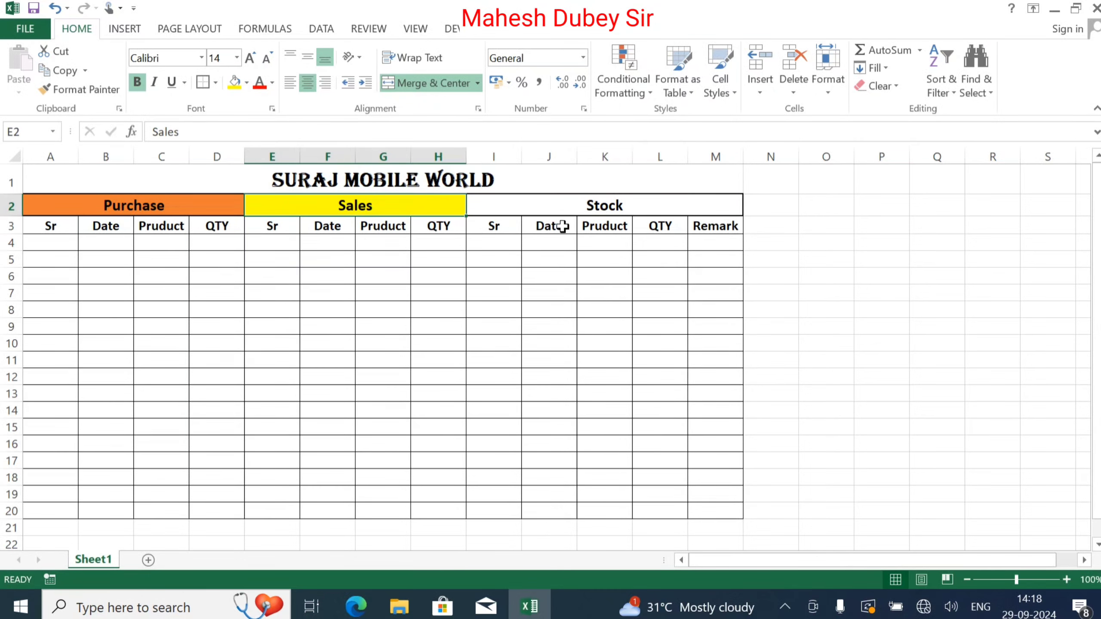
Step: Fill the Stock heading cell with the standard green color
click(556, 211)
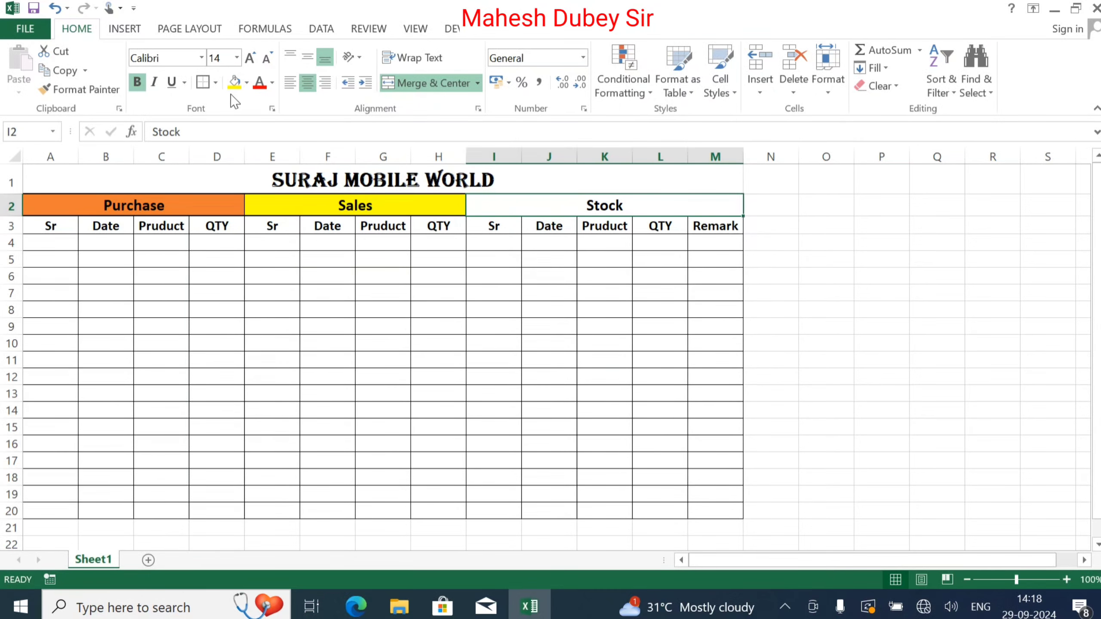
click(246, 83)
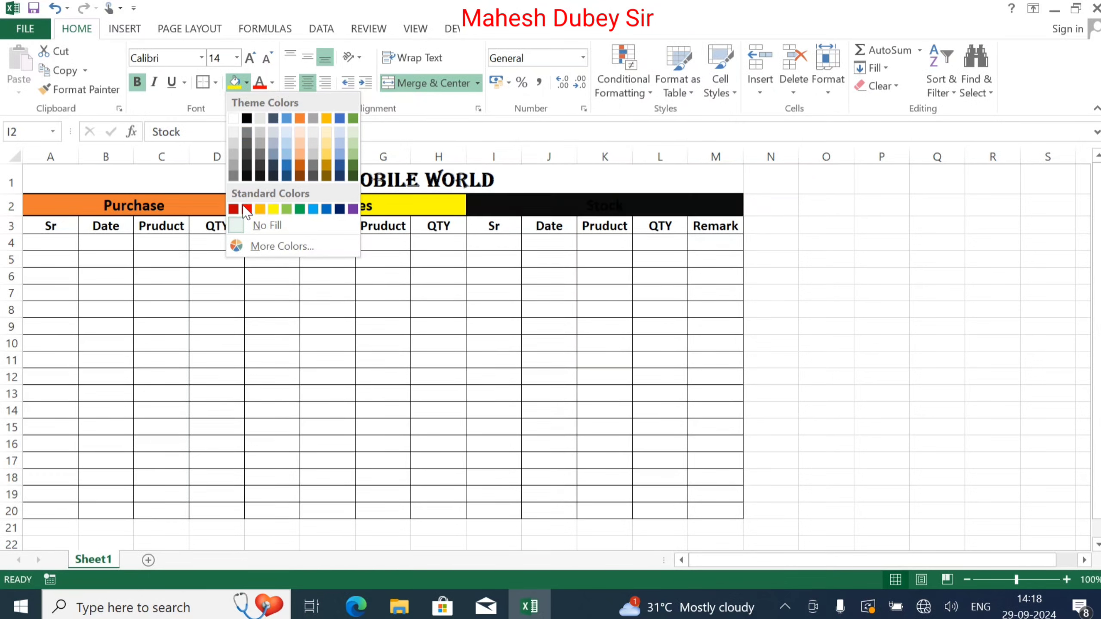
click(299, 209)
Step: Fill the column headings in A3:M3 with standard red and set their font color to white
drag(60, 226, 701, 231)
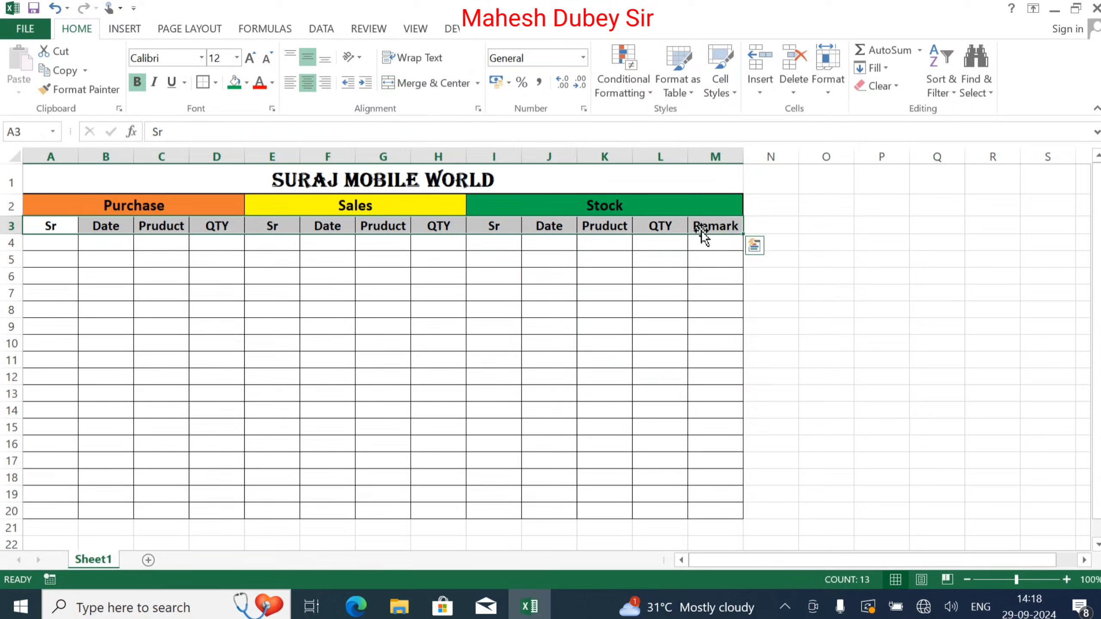
click(247, 85)
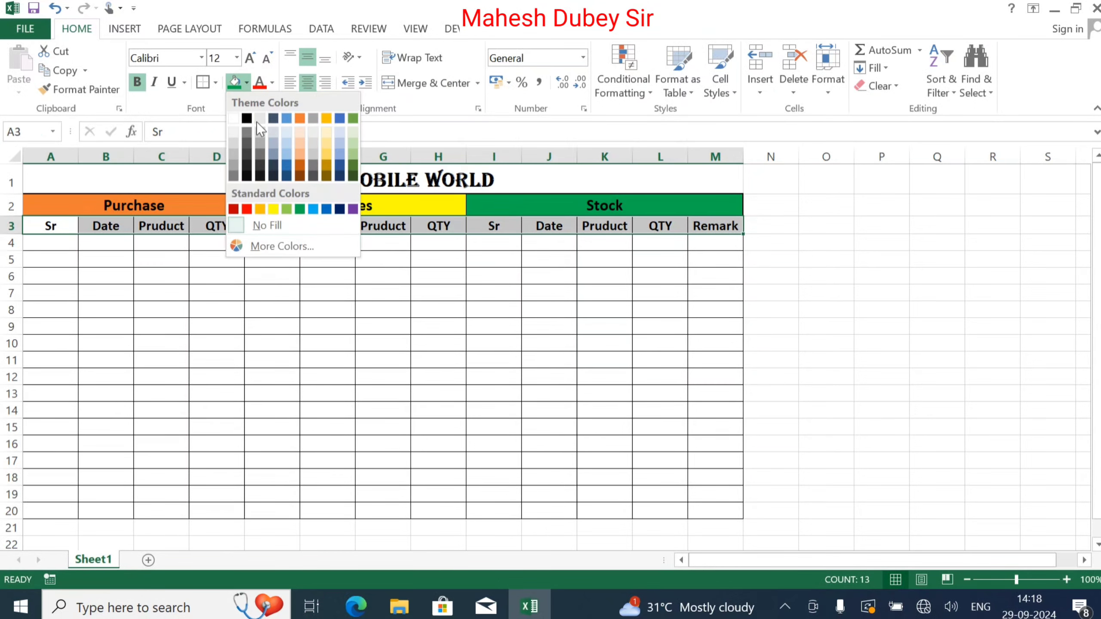
click(246, 210)
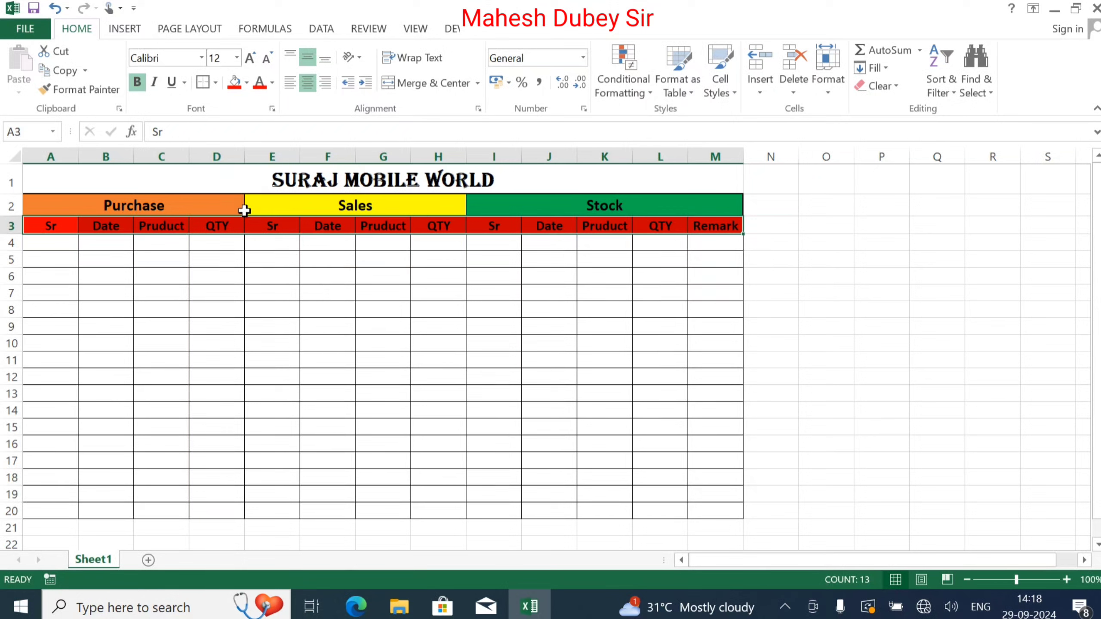
click(274, 91)
click(261, 132)
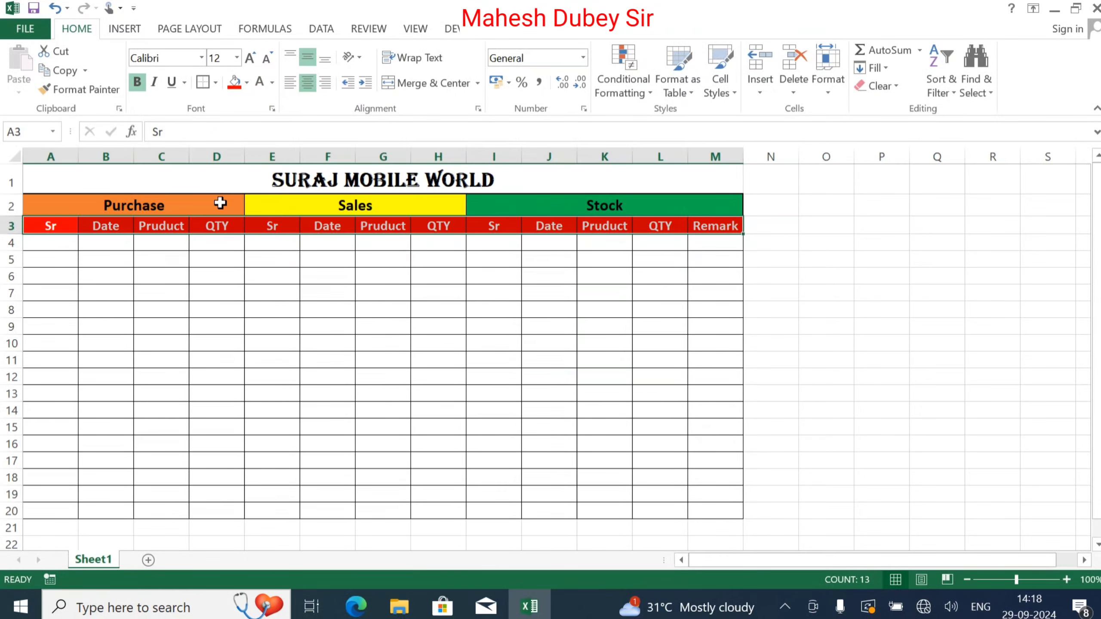
click(160, 261)
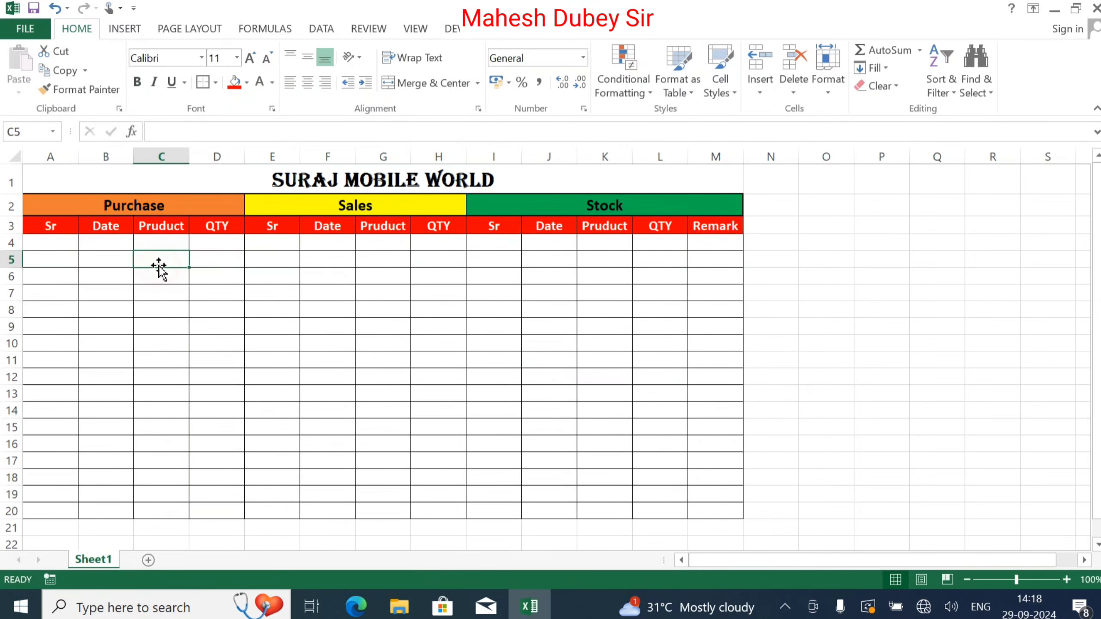
Step: Number the Purchase Sr column from 1 to 17 in A4:A20 using a filled series
click(52, 244)
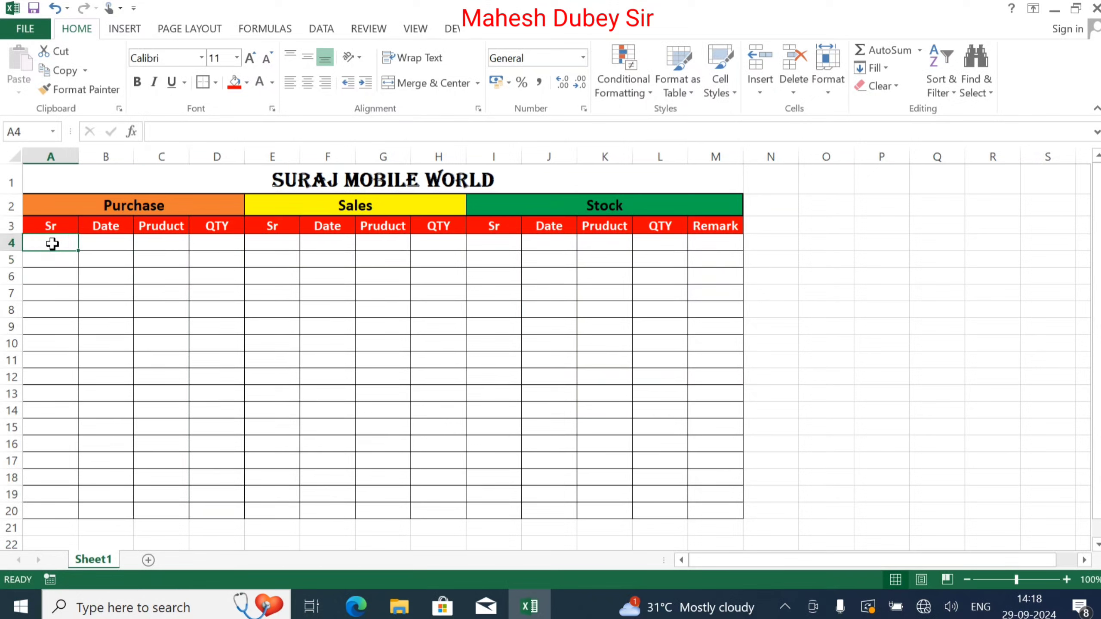
text(1)
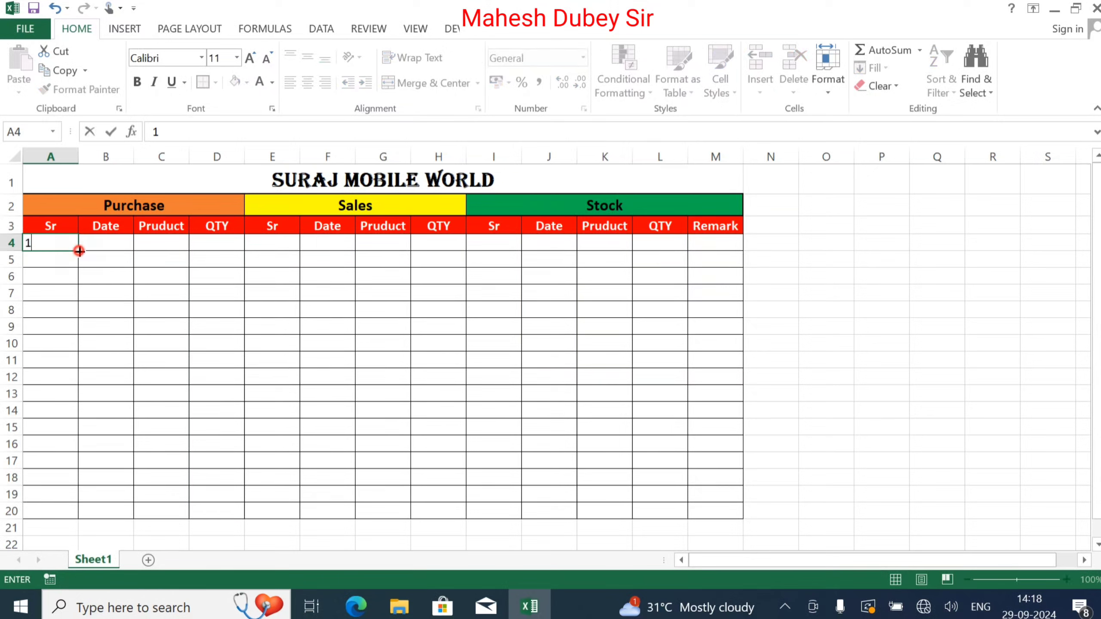
drag(79, 251, 86, 511)
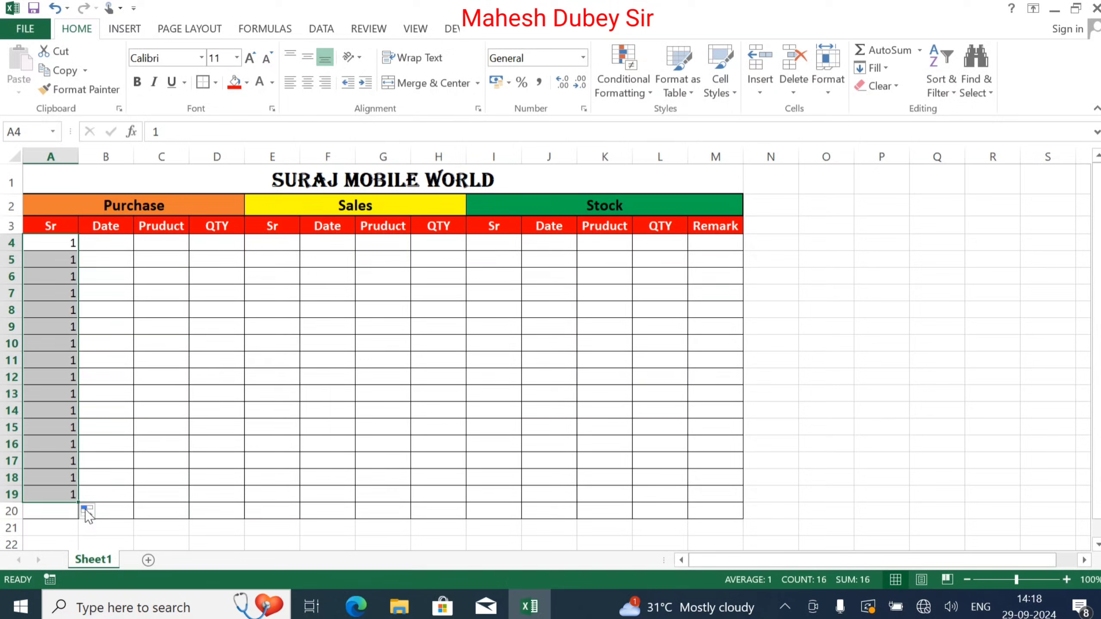
click(93, 517)
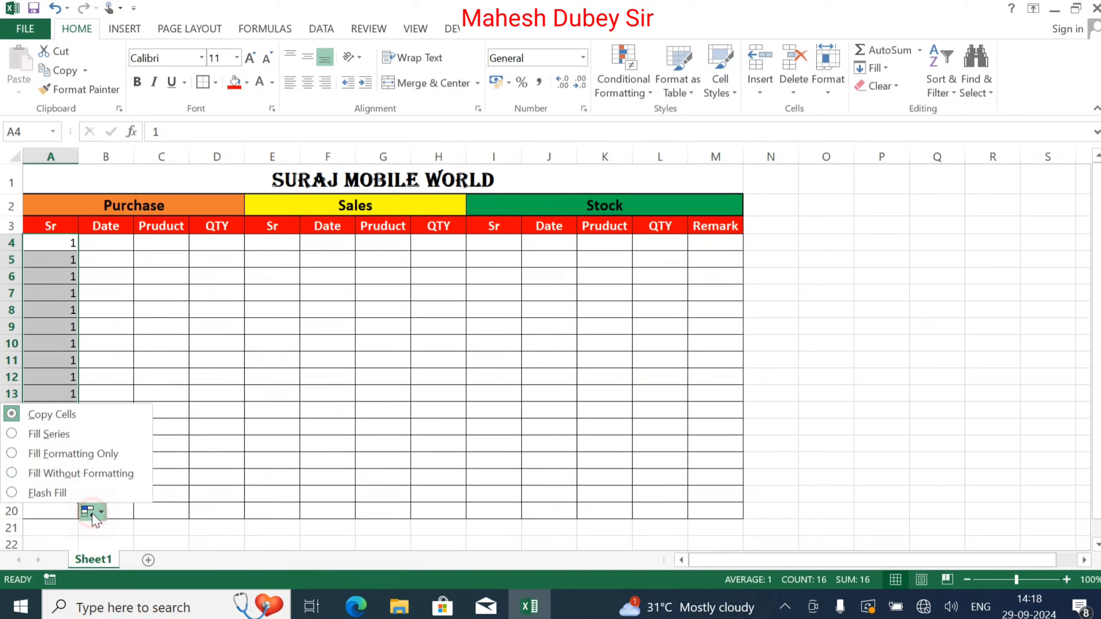
click(62, 433)
click(50, 513)
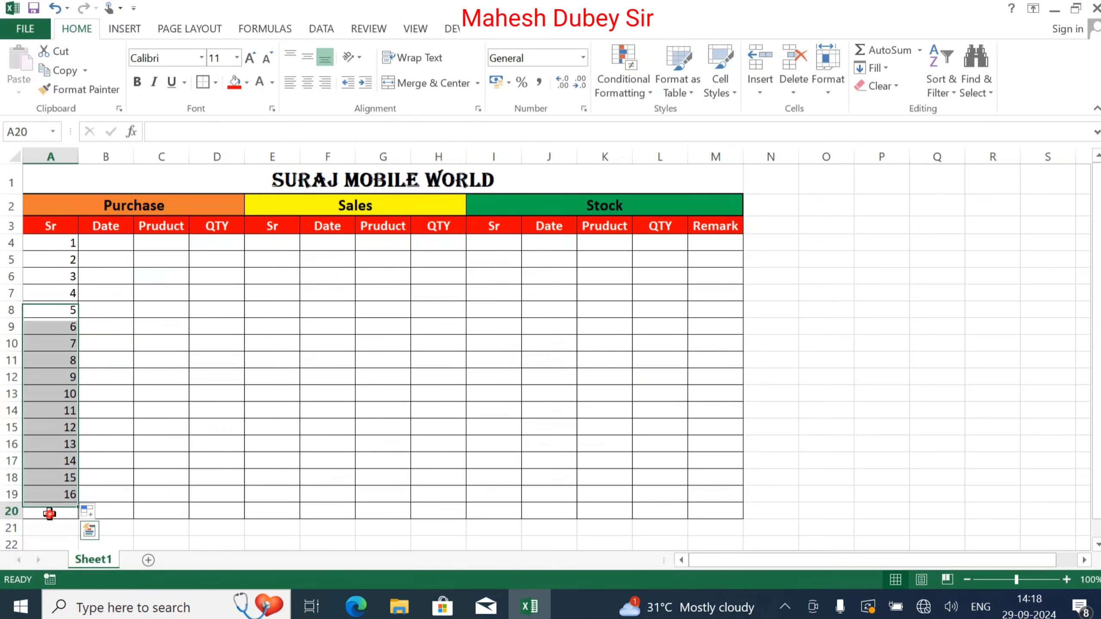
text(17)
key(Tab)
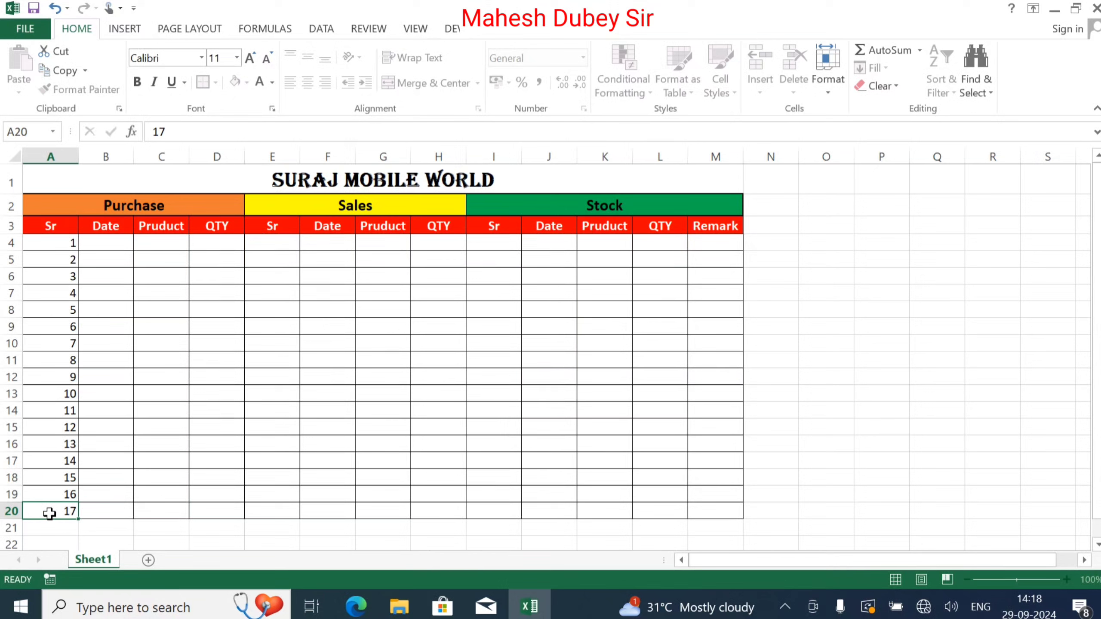
Step: Enter 29-09-2024 in B4 and fill the dates down the Purchase Date column to B20
click(121, 243)
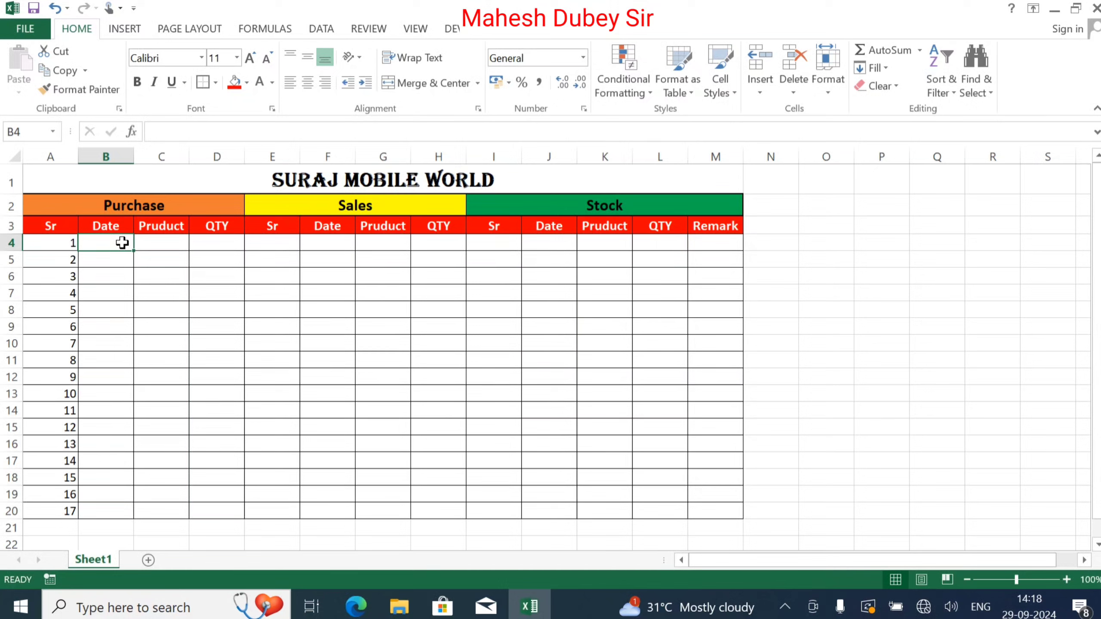
text(1)
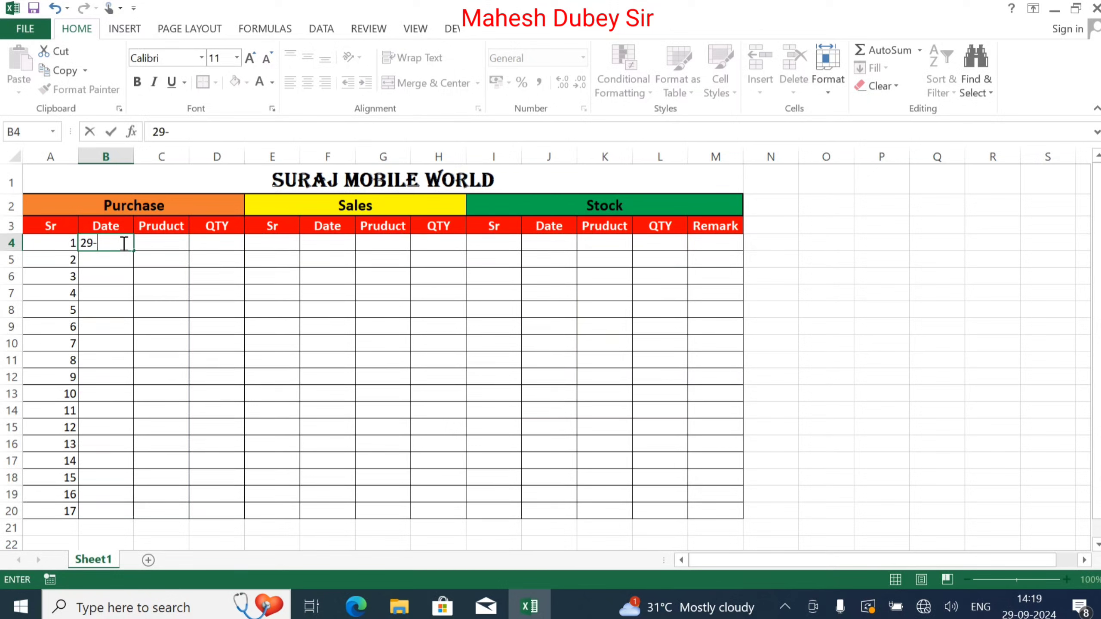
text(024)
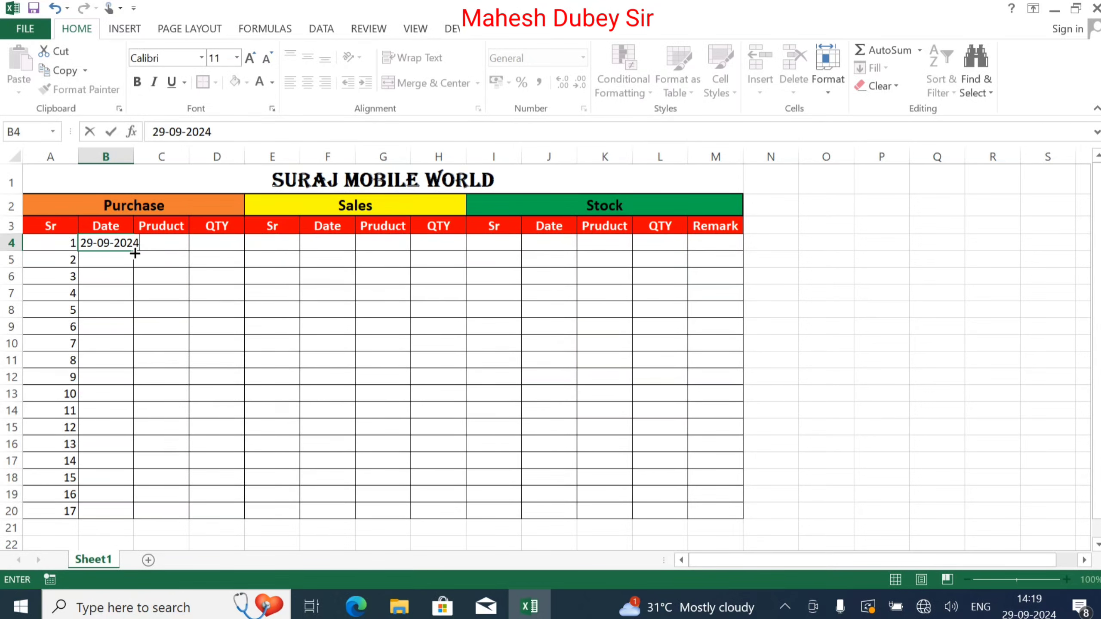
drag(134, 250, 143, 518)
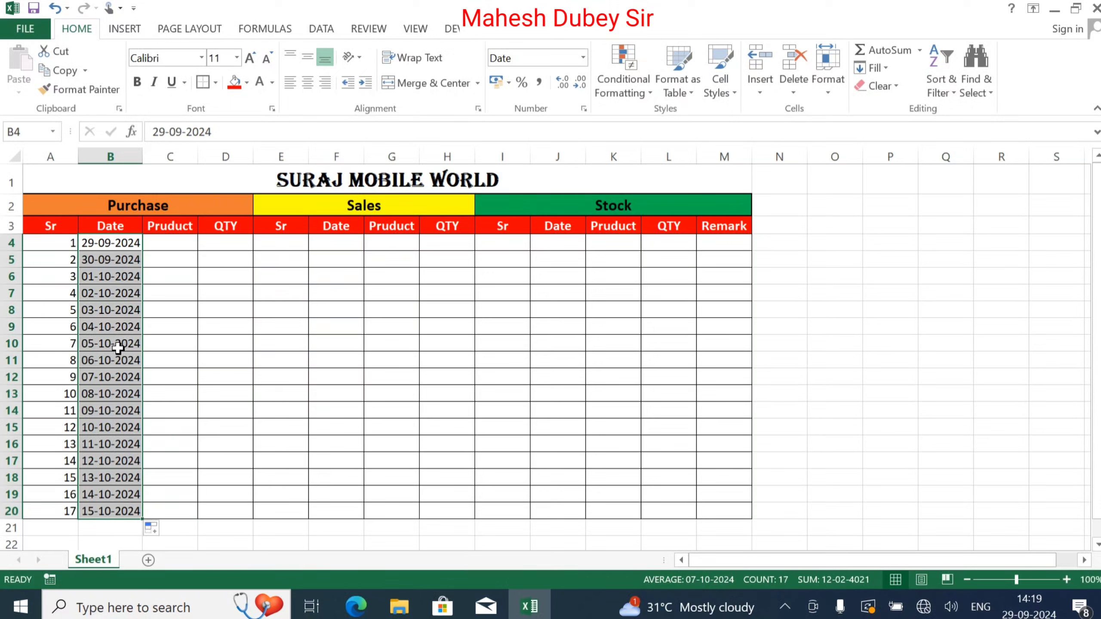
click(152, 527)
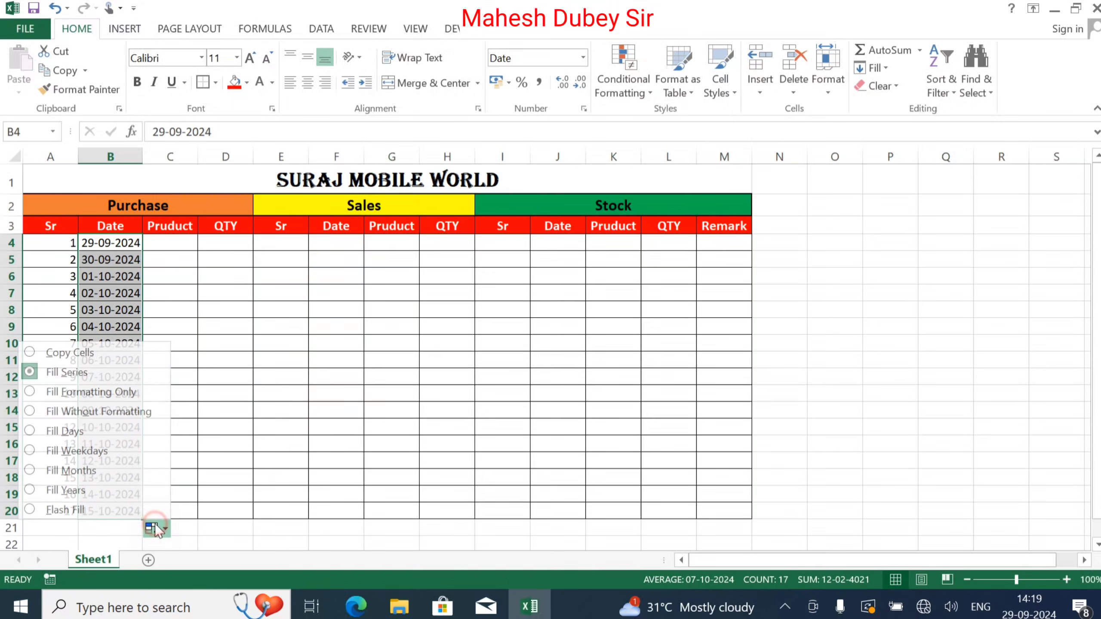
click(67, 352)
Step: Widen the Purchase product column C slightly
click(188, 239)
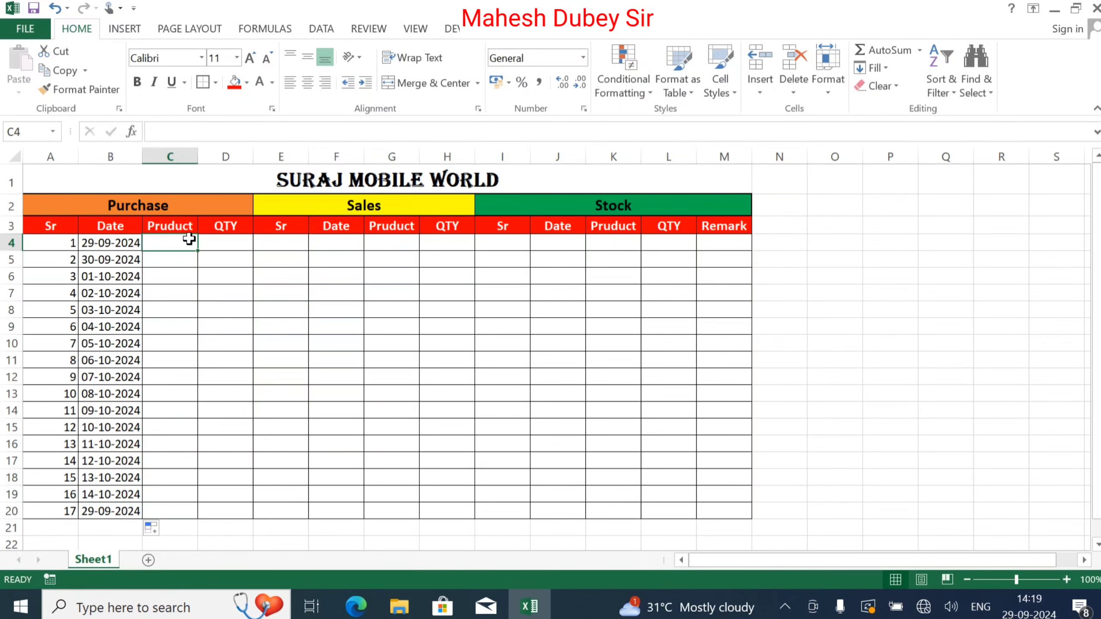
drag(201, 160, 206, 160)
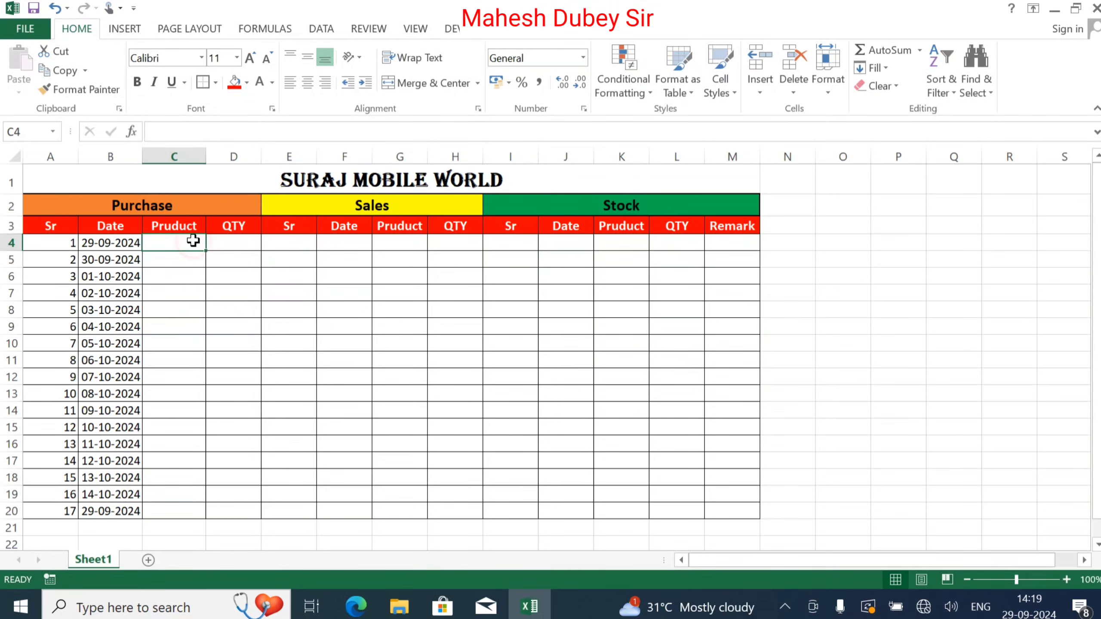
Step: Add a new sheet and list Oppo, Vivo, Sumsan, Apple, Realme and Redmi in A1:A6
click(147, 561)
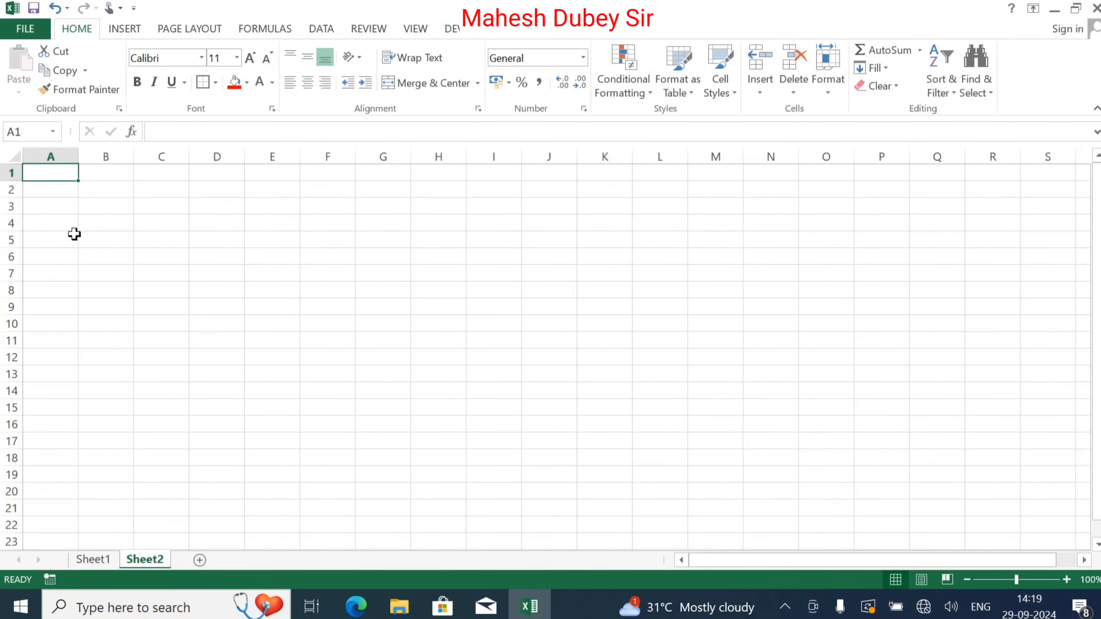
text(Opp)
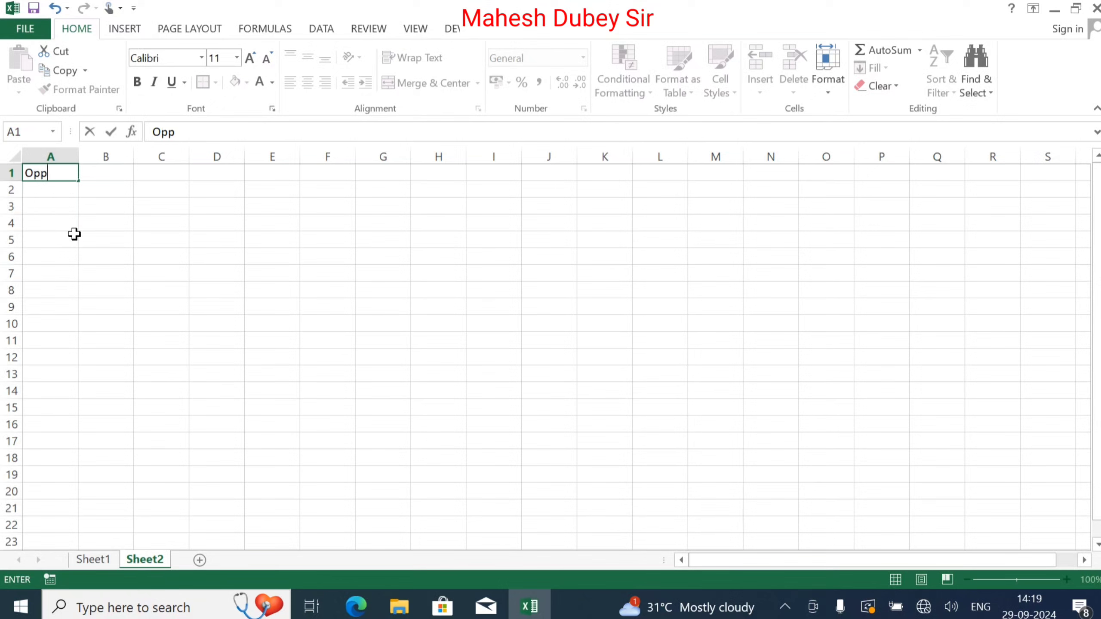
text(o)
key(Return)
text(Vivo)
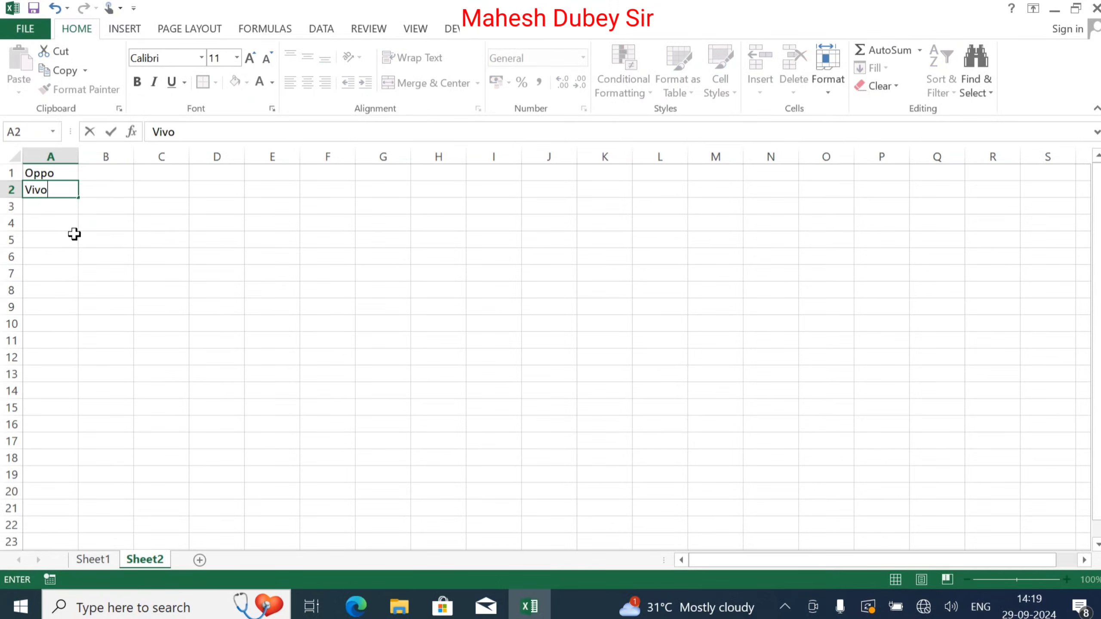
key(Return)
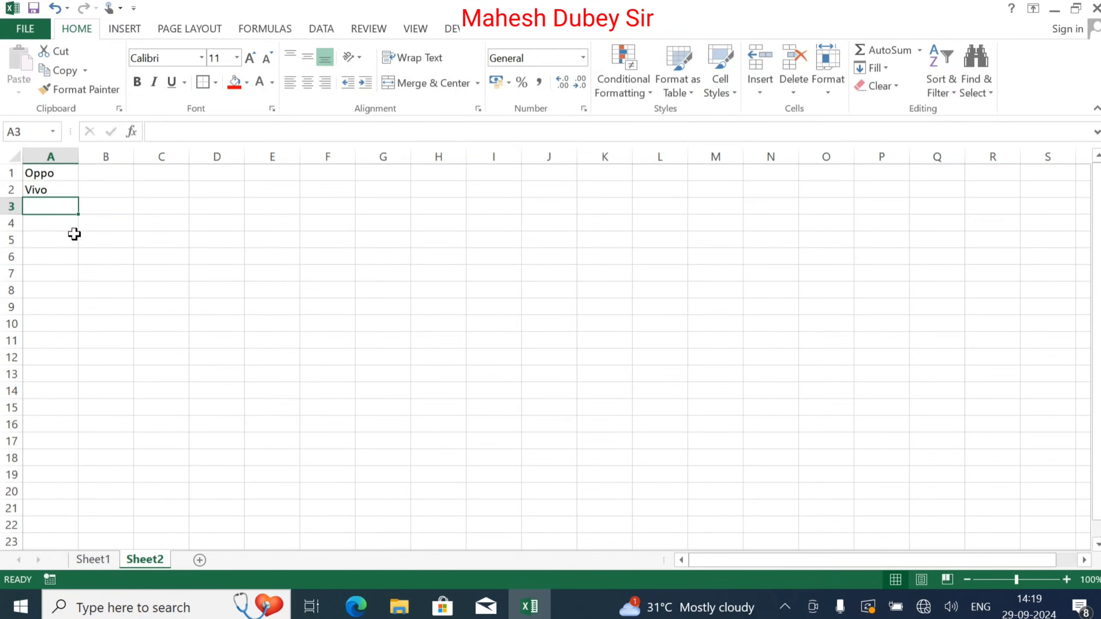
text(Sumsan)
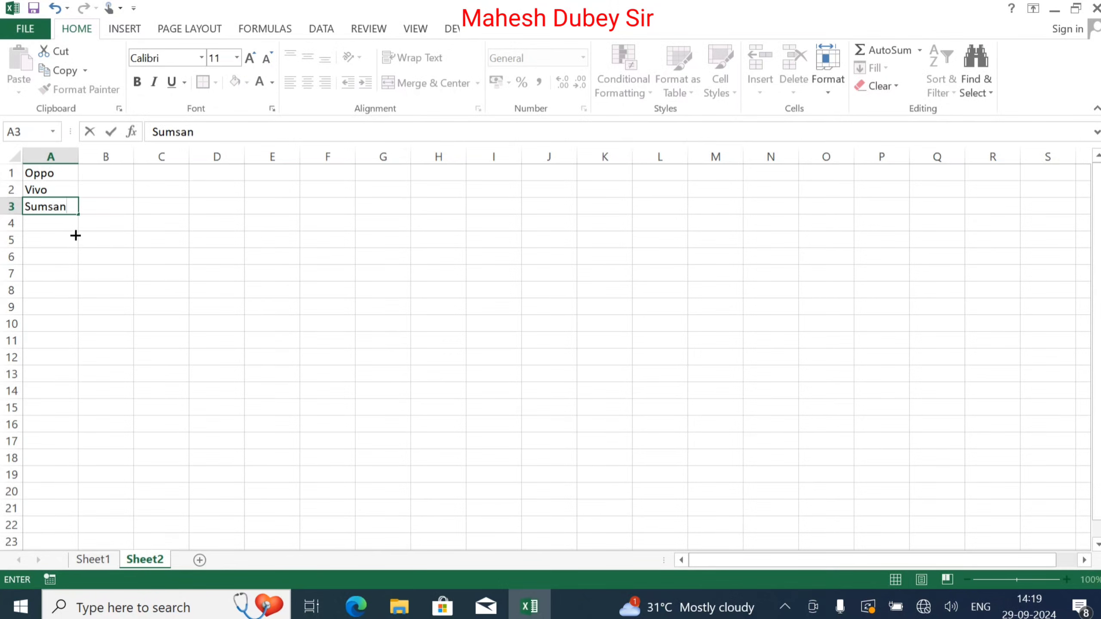
key(Return)
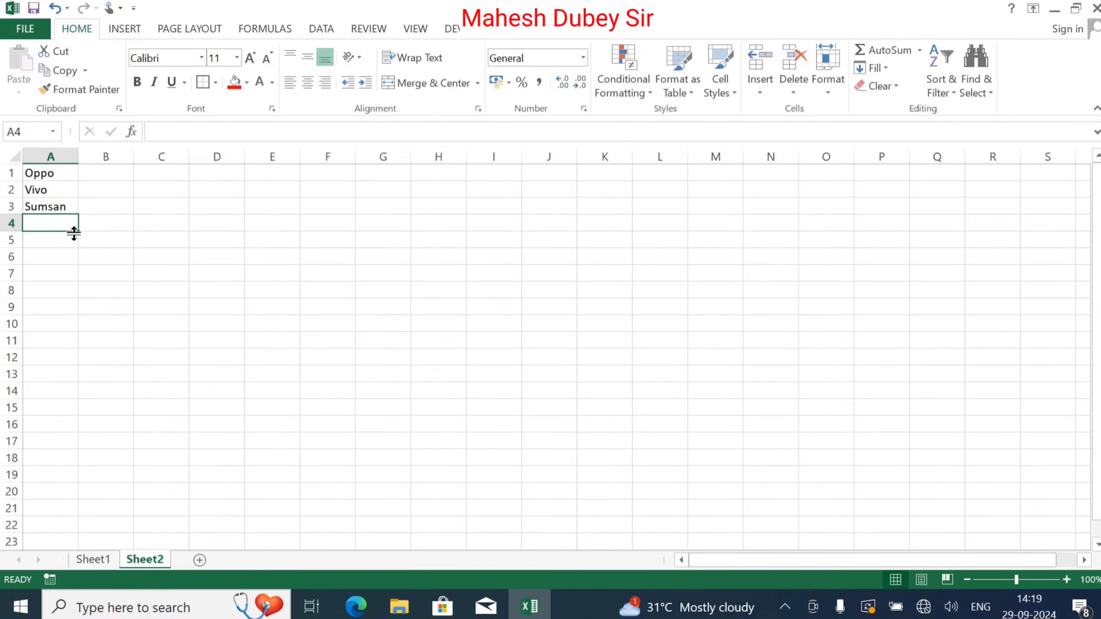
text(Apple)
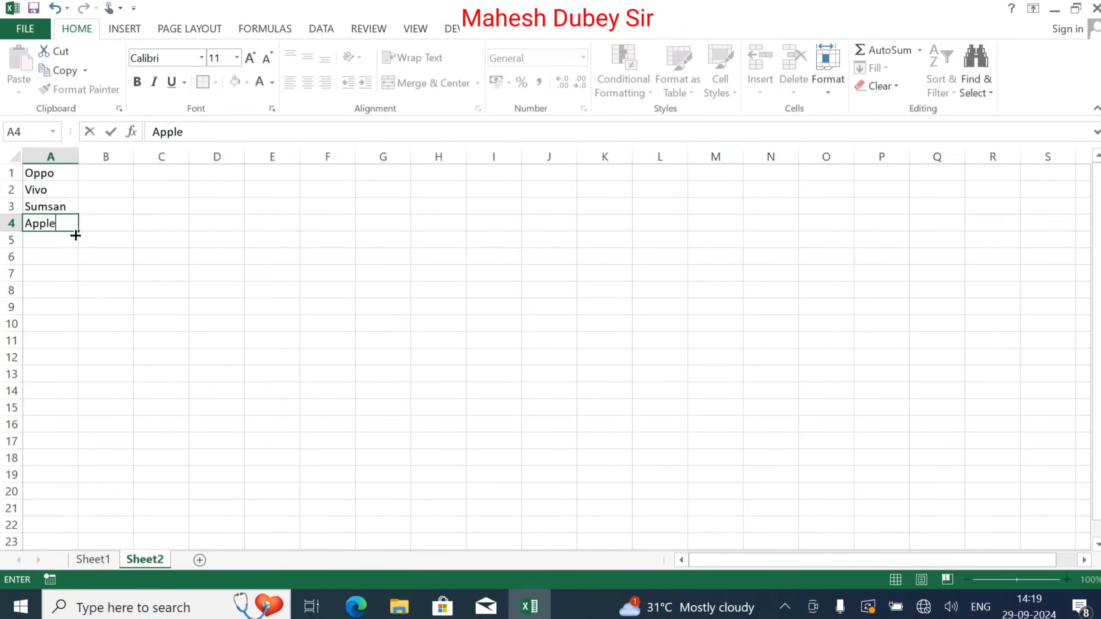
key(Return)
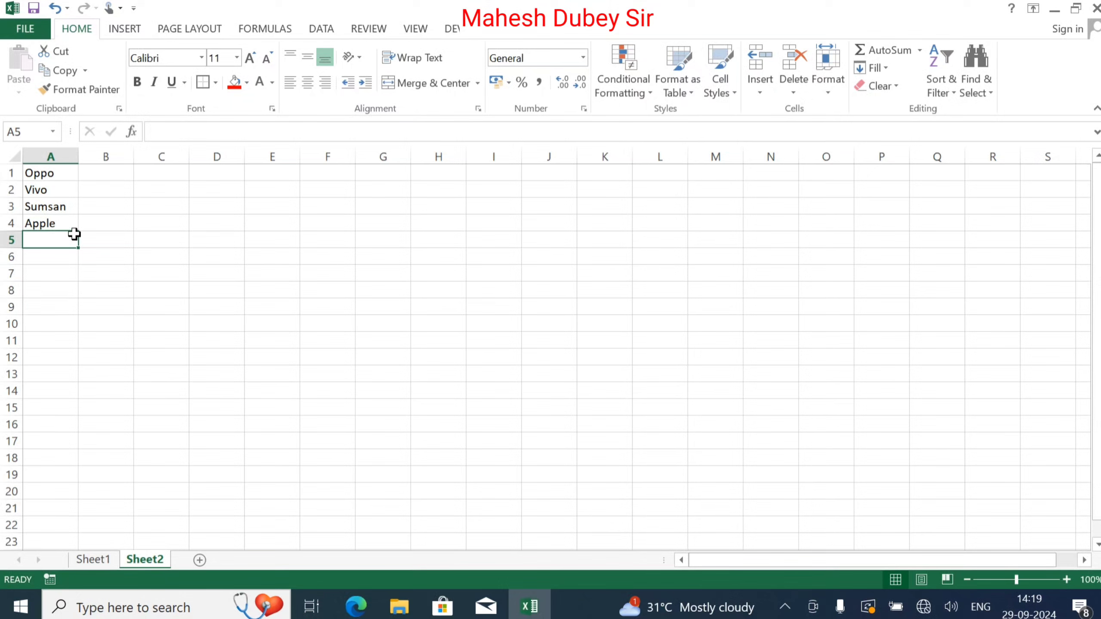
text(Rea)
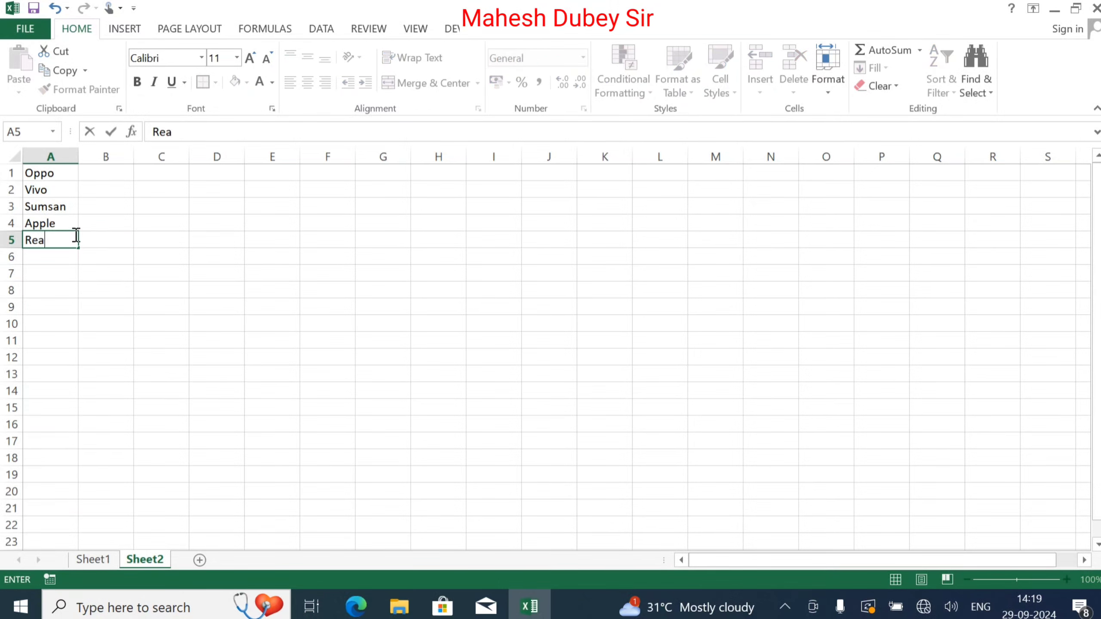
text(lme)
key(Return)
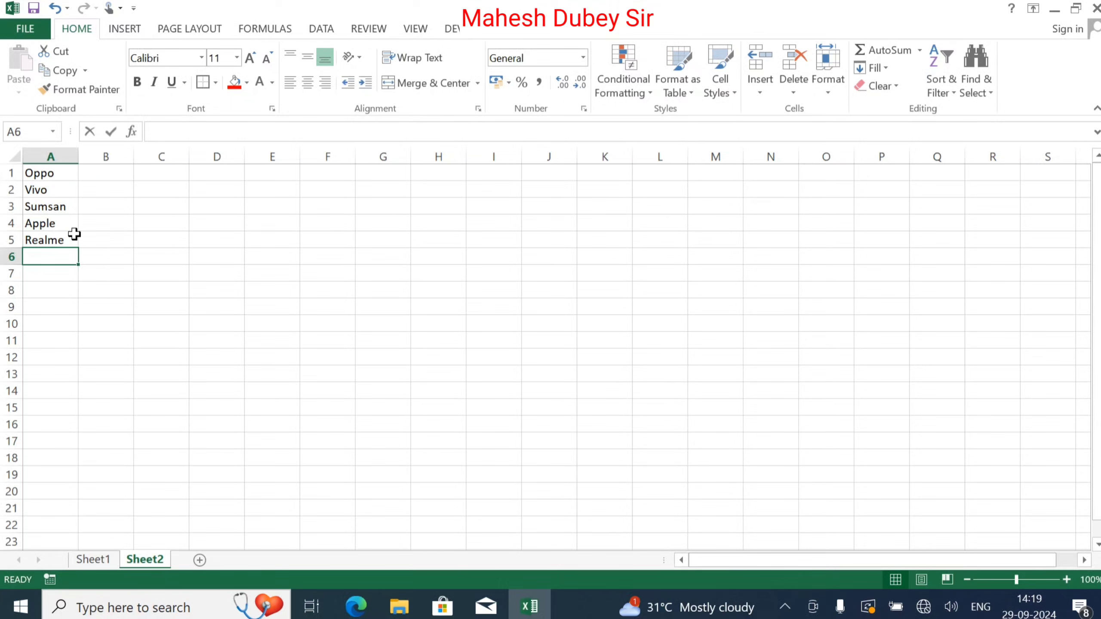
text(Redmi)
key(Return)
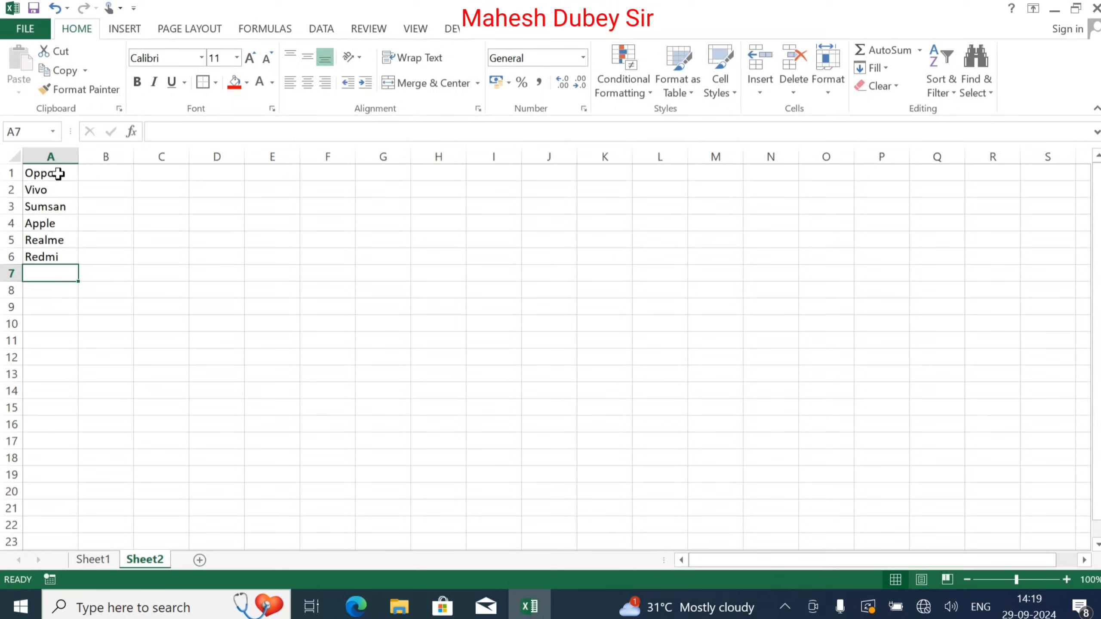
Step: Name the phone brand range A1:A6 on Sheet2 "List"
drag(52, 169, 64, 249)
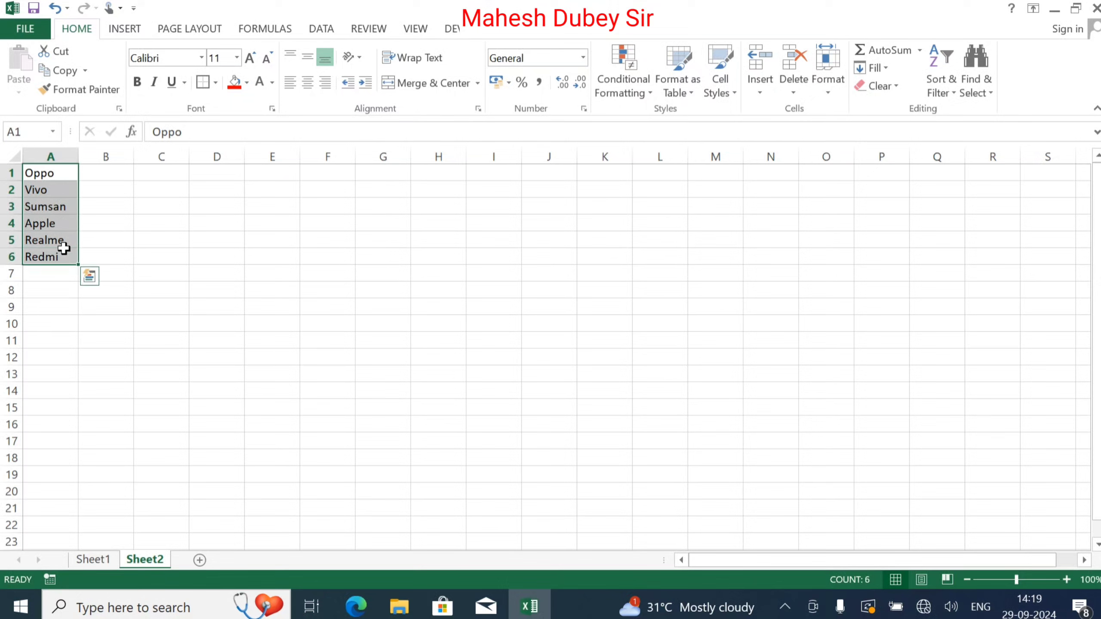
click(35, 135)
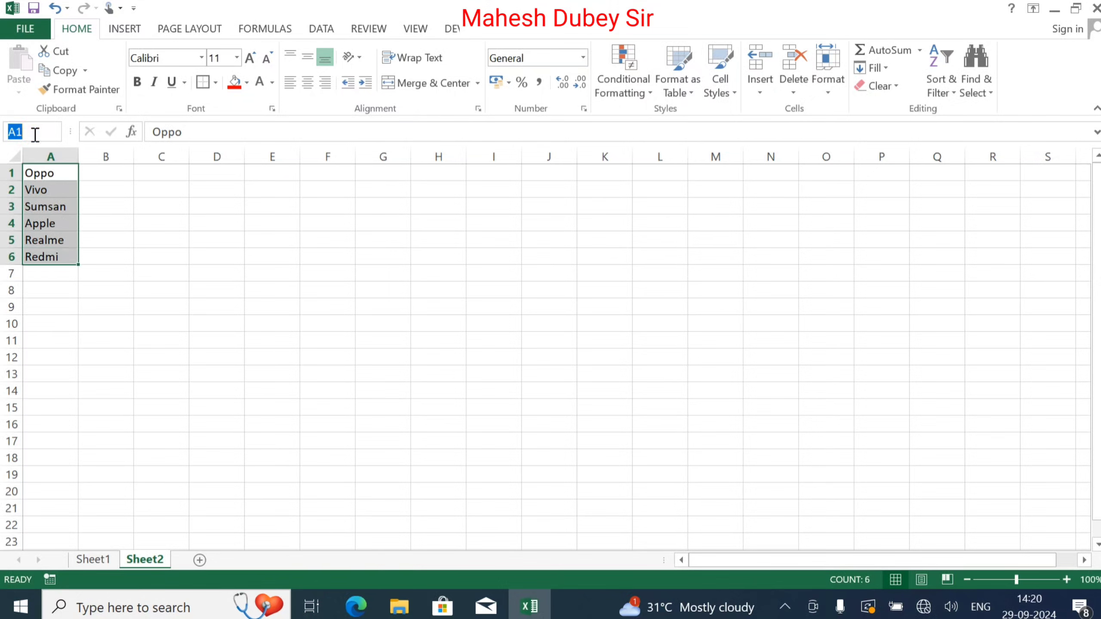
text(List)
click(153, 340)
Step: Add a dropdown list validation to the Purchase product cells C4:C20 on Sheet1, using the brand range List on Sheet2 as source
click(104, 563)
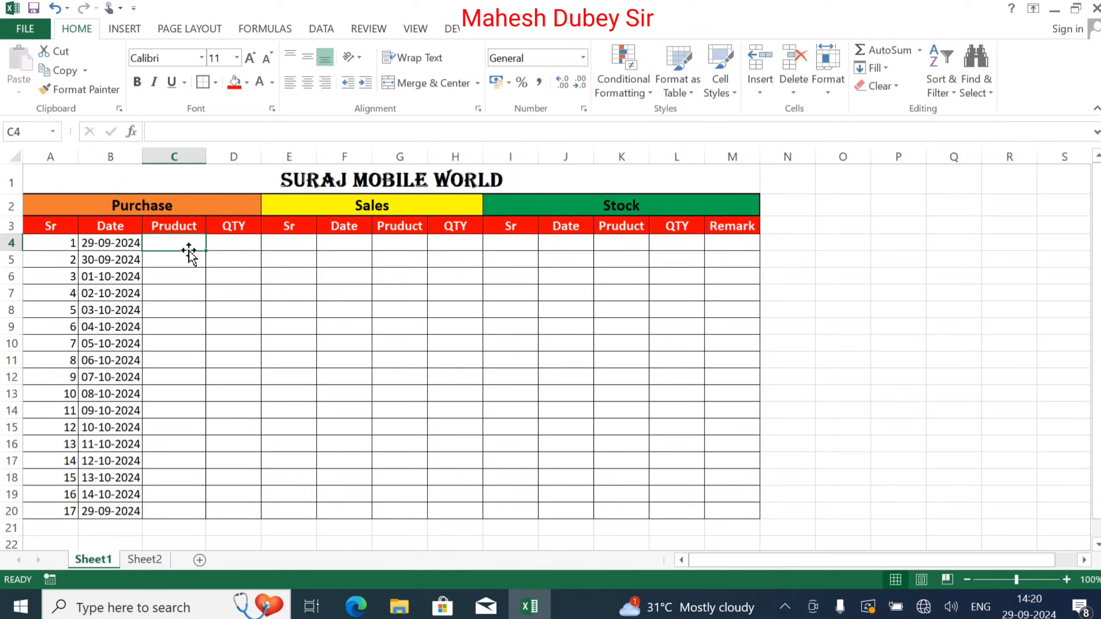
drag(186, 249, 184, 514)
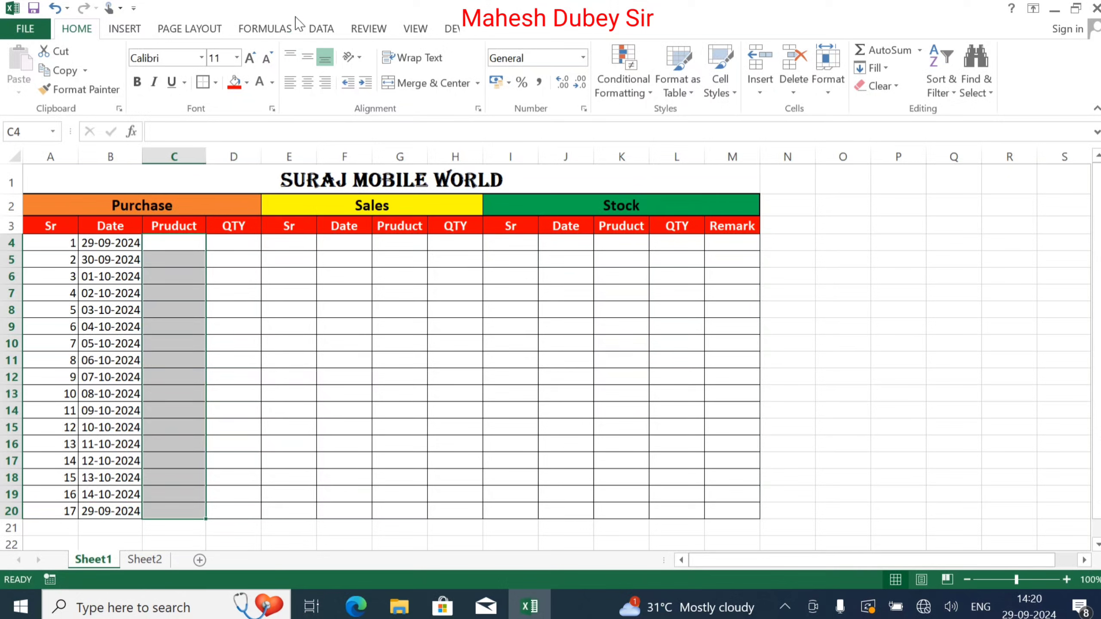
click(321, 28)
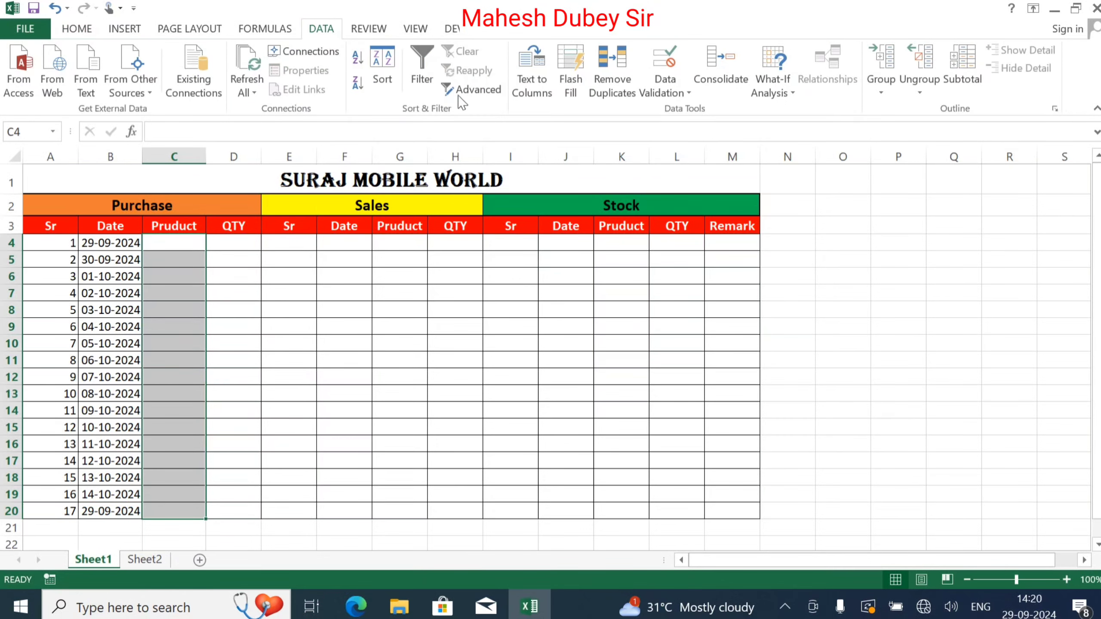
click(684, 91)
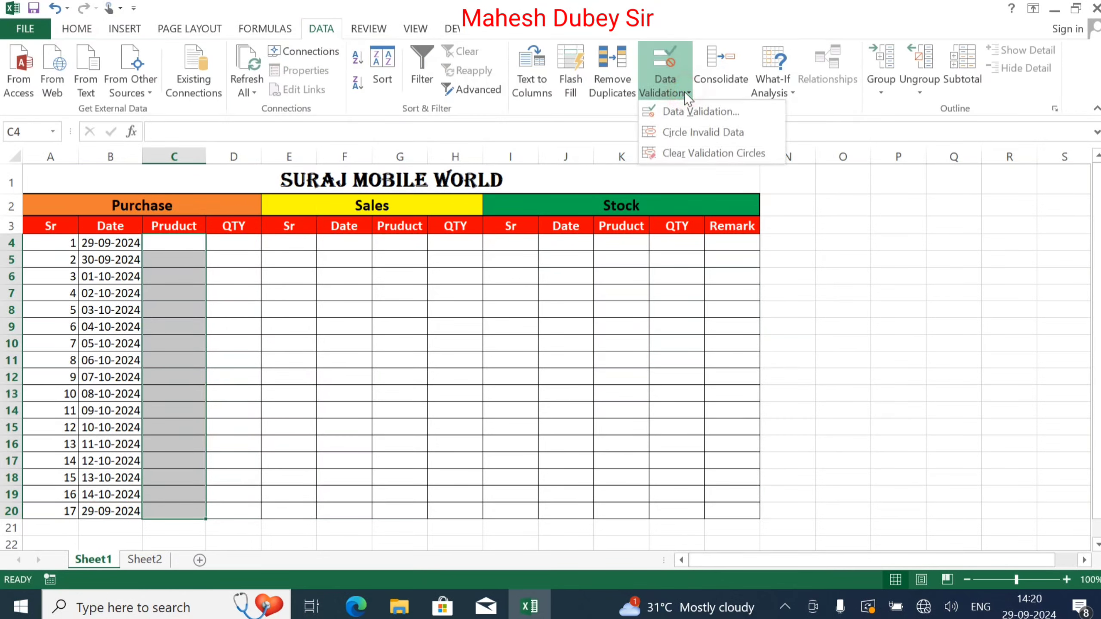
click(693, 114)
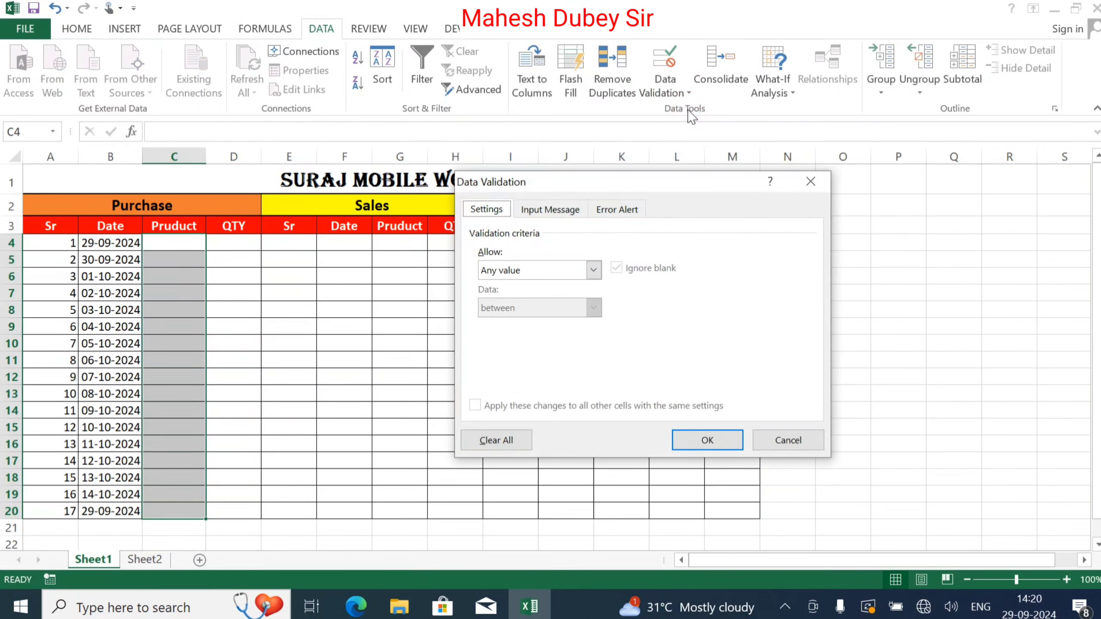
click(540, 272)
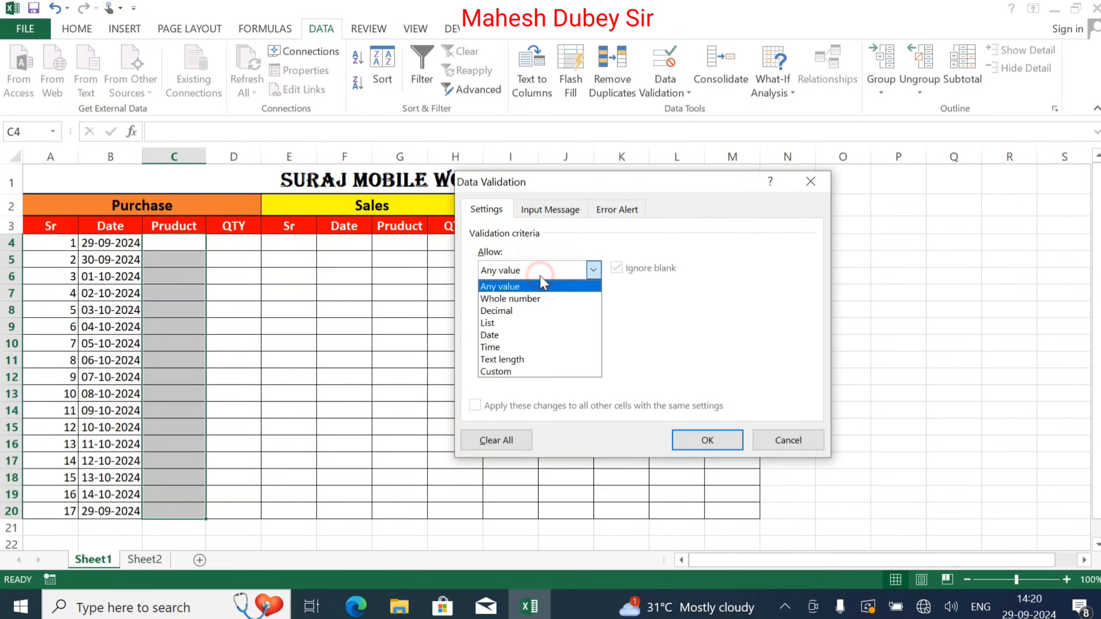
click(533, 323)
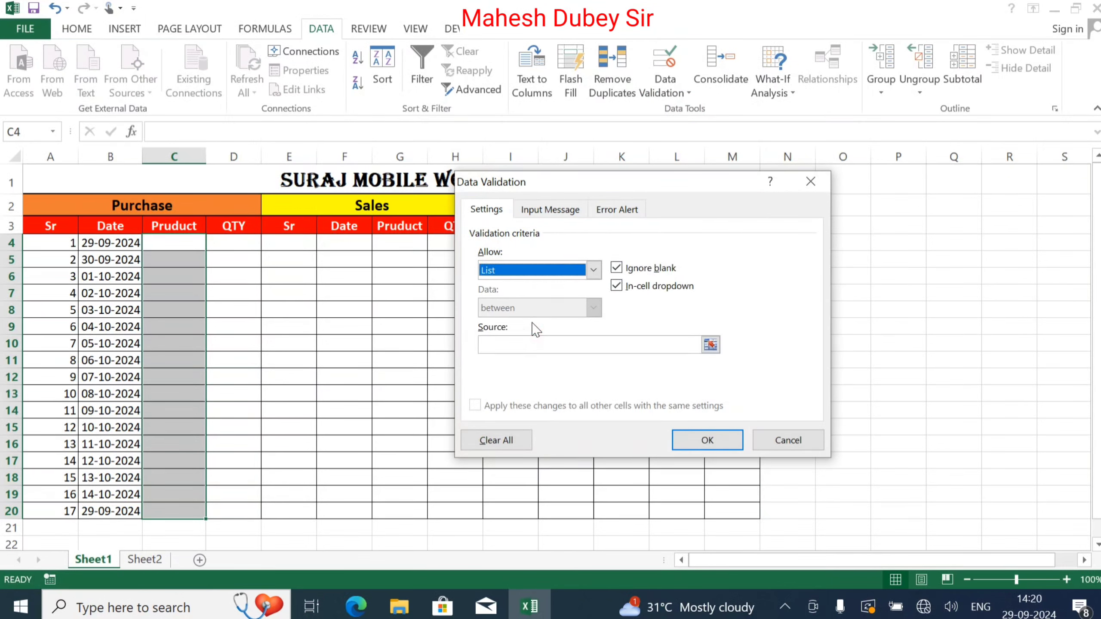
click(521, 347)
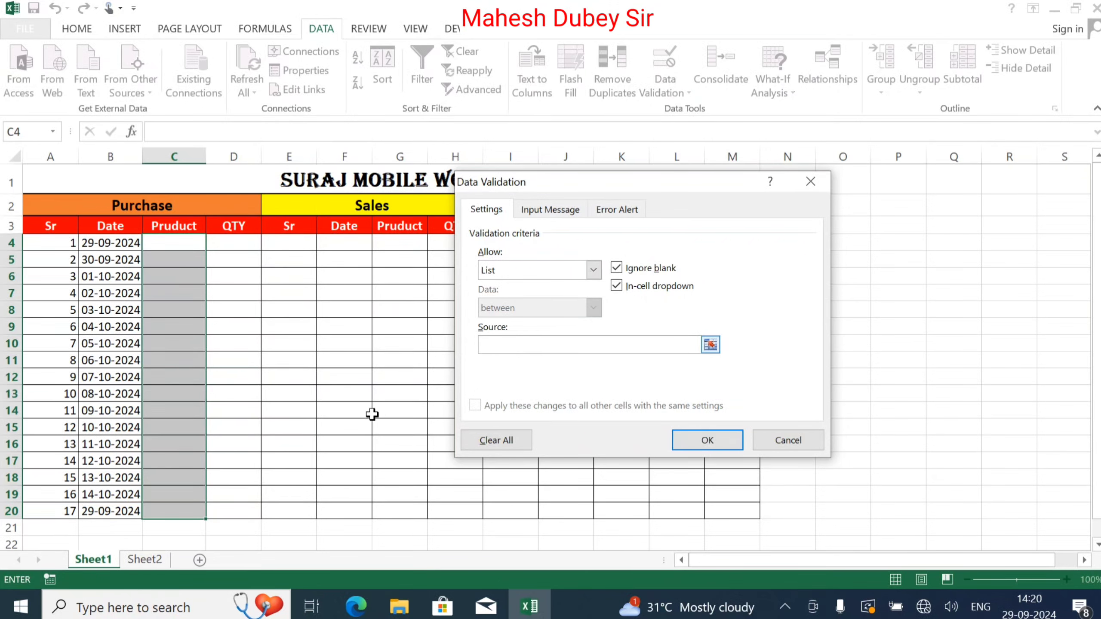
click(150, 561)
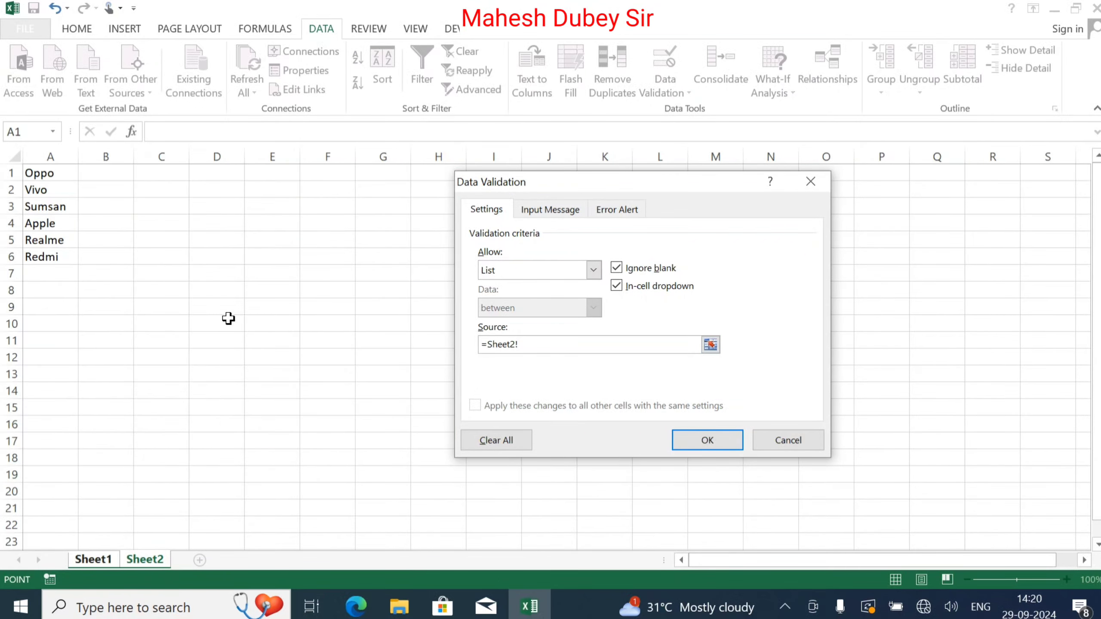
click(60, 174)
drag(60, 174, 61, 251)
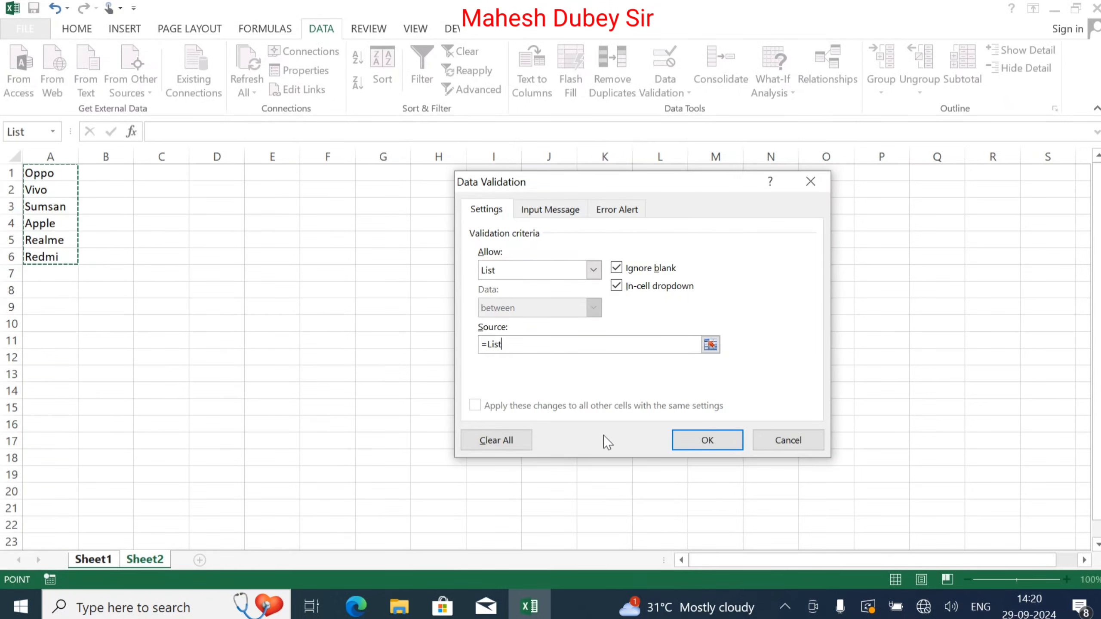
click(693, 436)
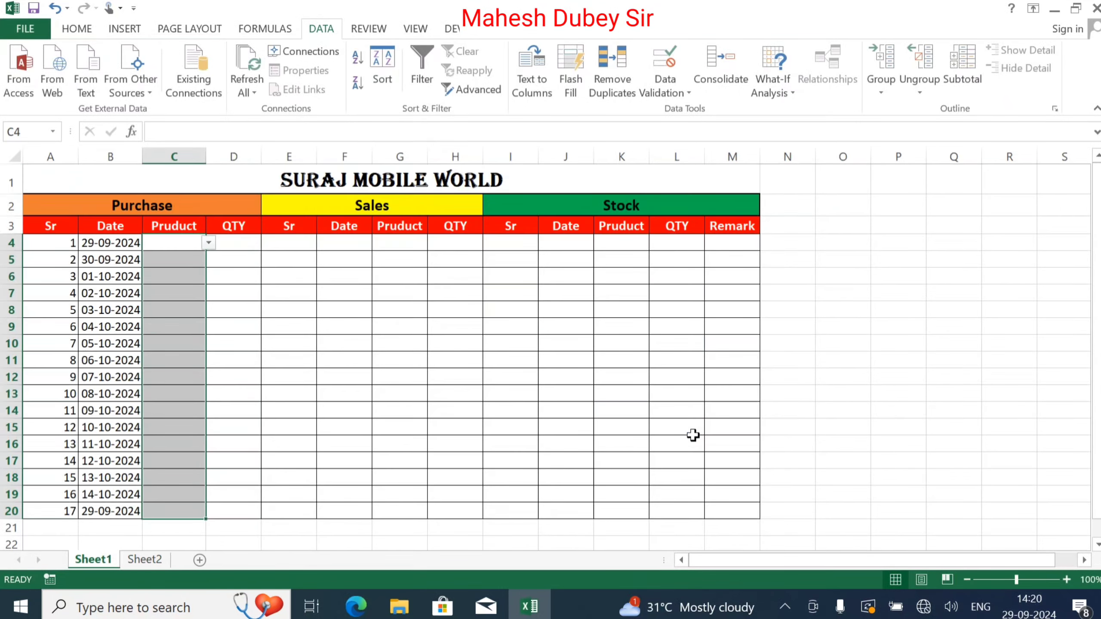
click(207, 244)
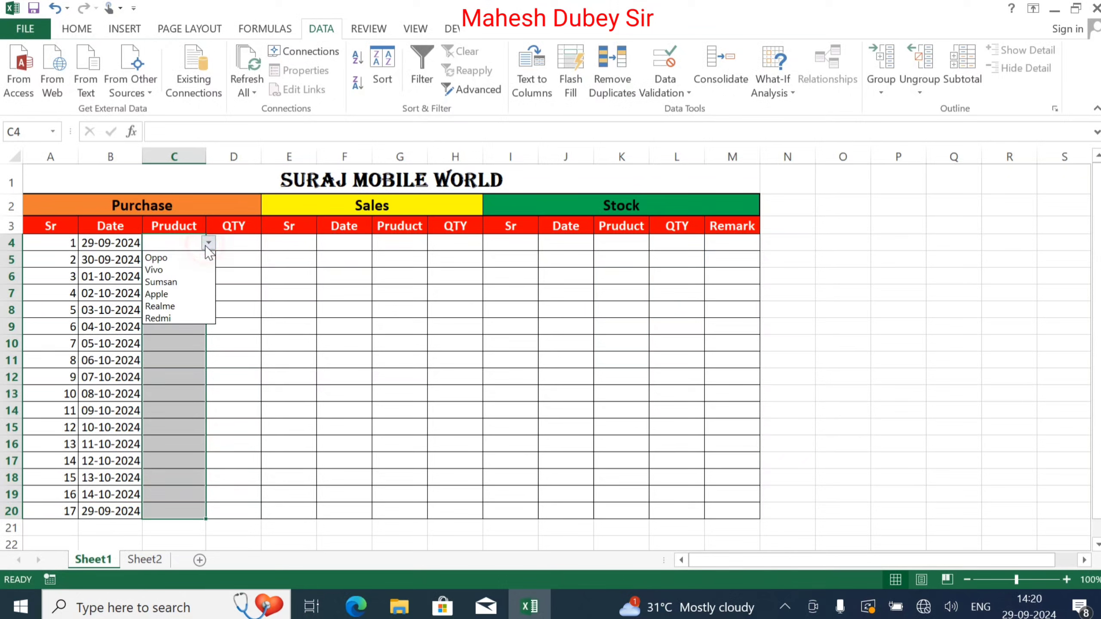
Step: Enter a purchase quantity of 10 in D4
click(238, 244)
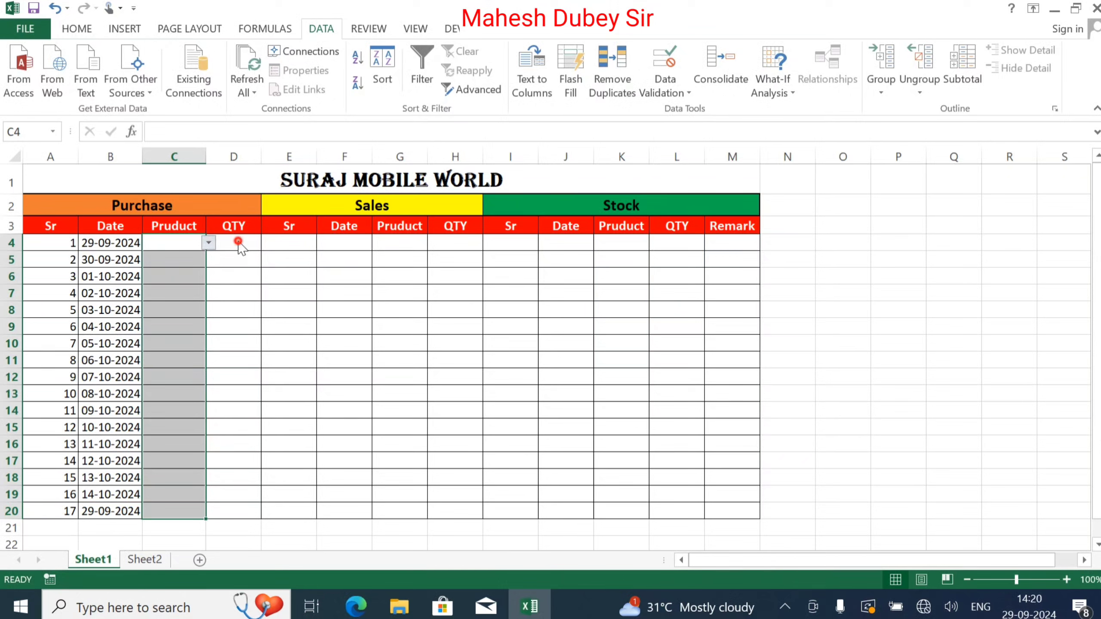
text(10)
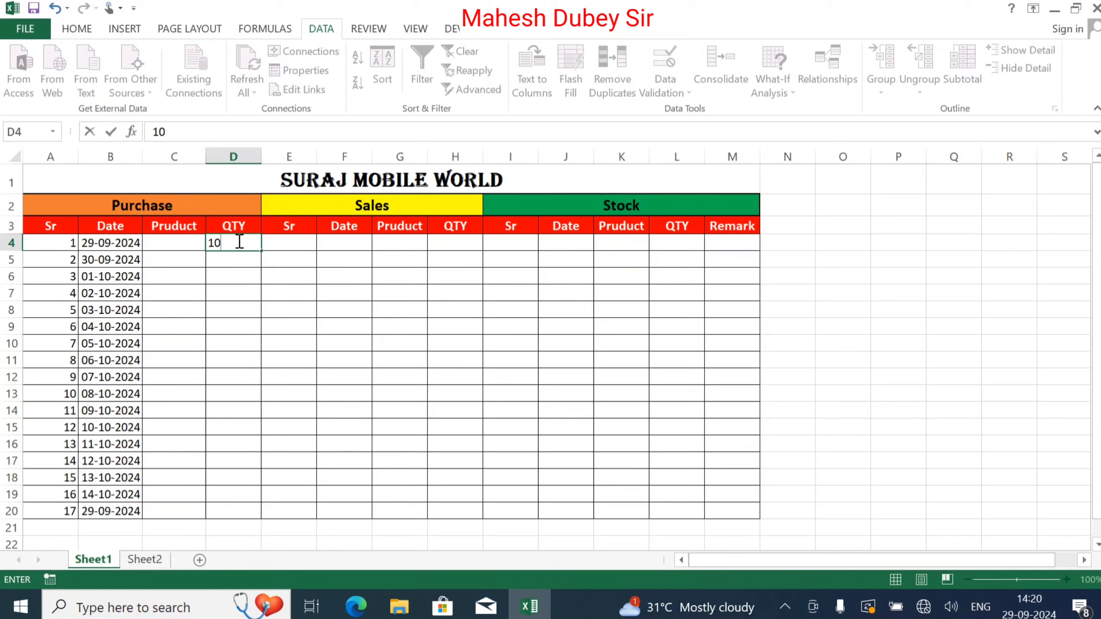
text(0)
key(BackSpace)
key(Tab)
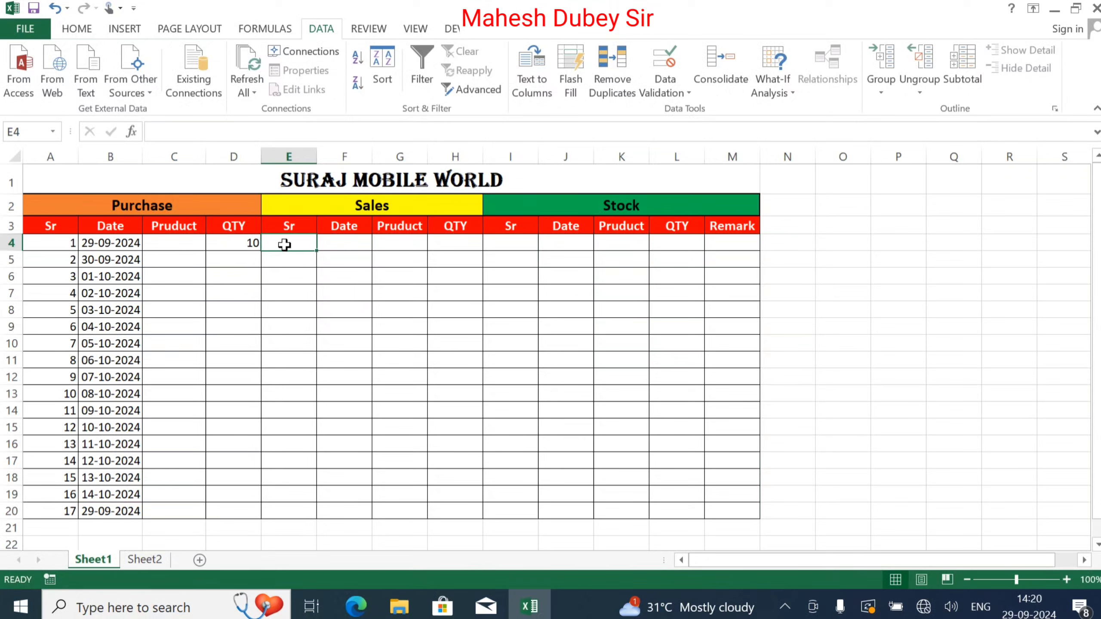
Step: Copy the Purchase serial numbers and dates A4:B20 into the Sales section from E4, and autofit the width of column F
text(1)
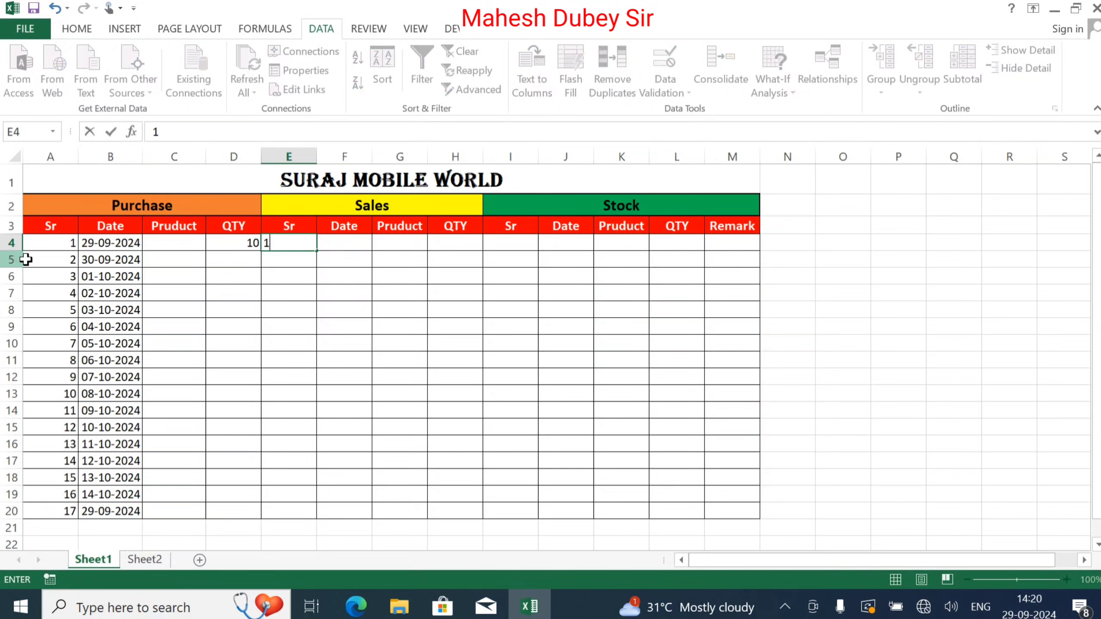
key(Escape)
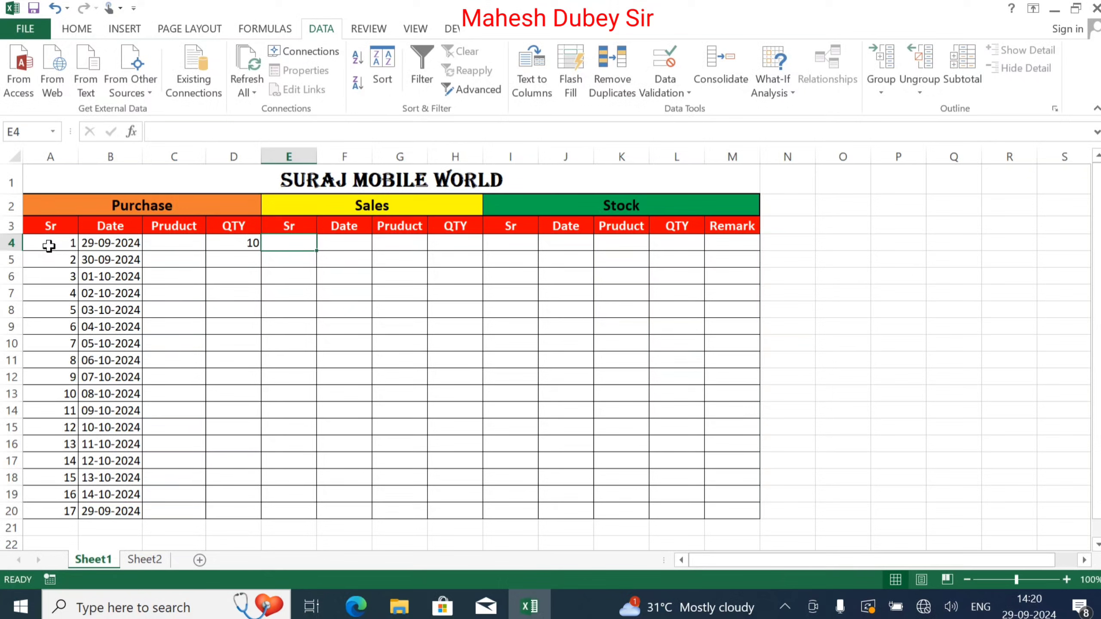
drag(47, 244, 50, 261)
drag(55, 298, 106, 512)
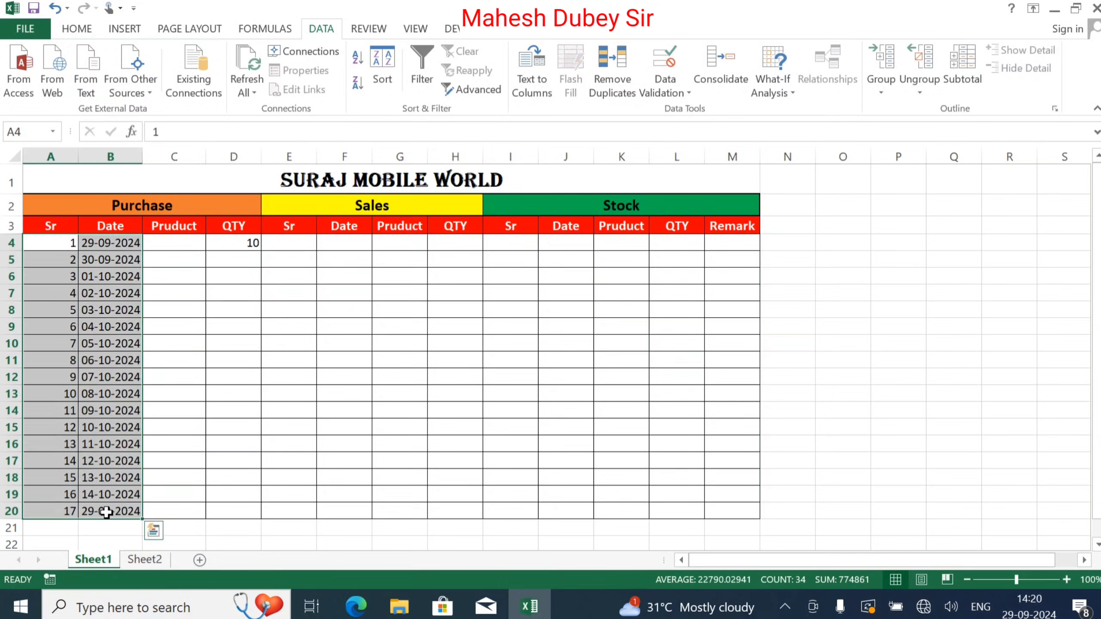
key(ctrl+c)
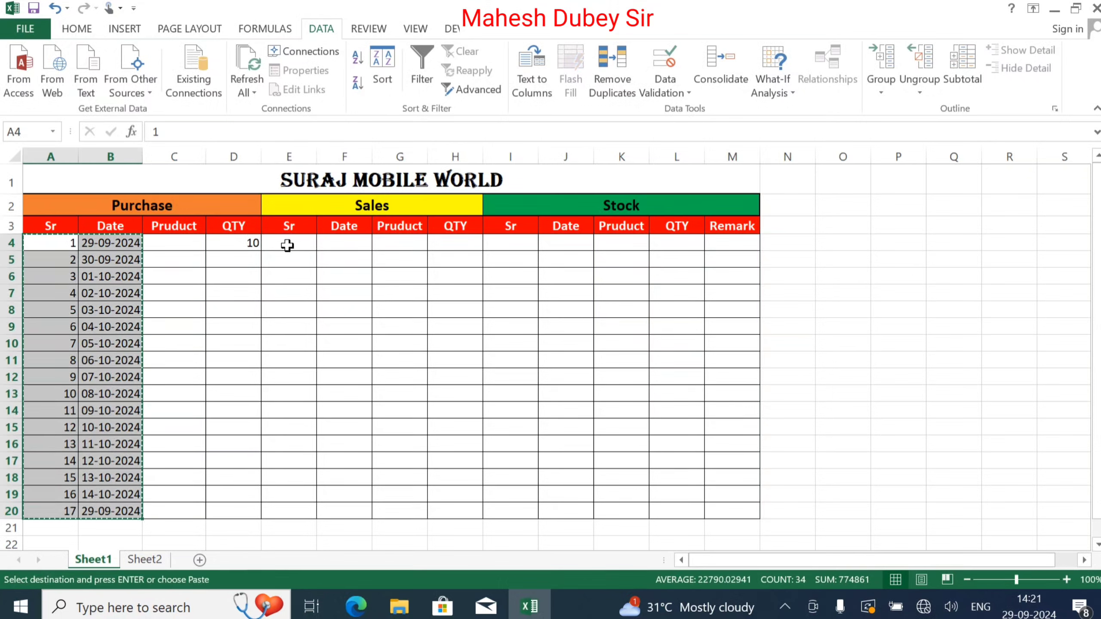
click(287, 246)
key(ctrl+v)
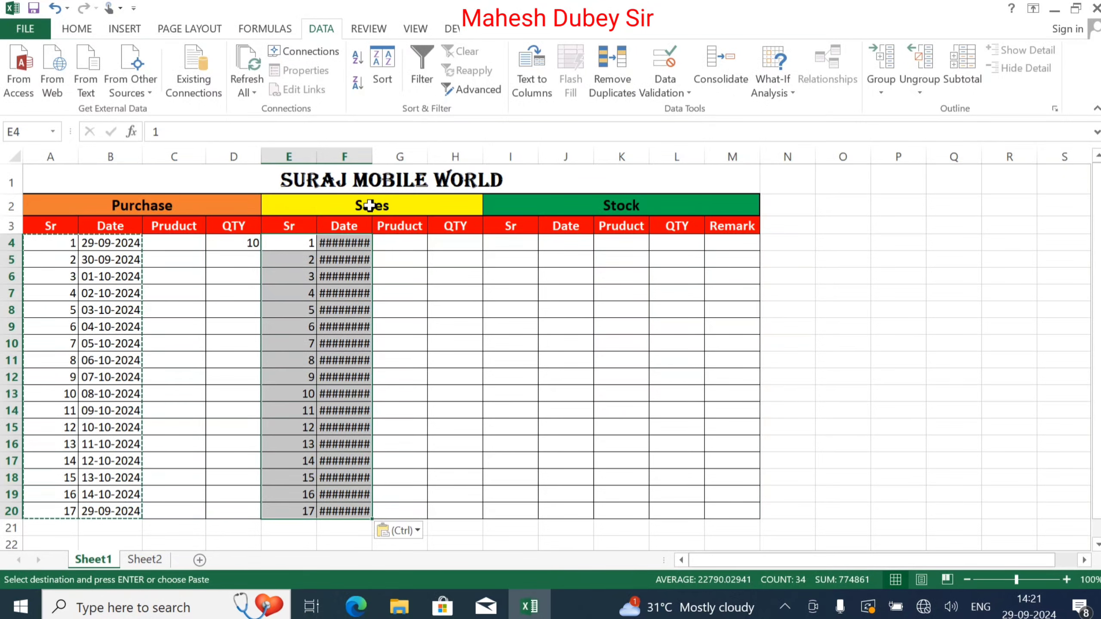
double_click(372, 157)
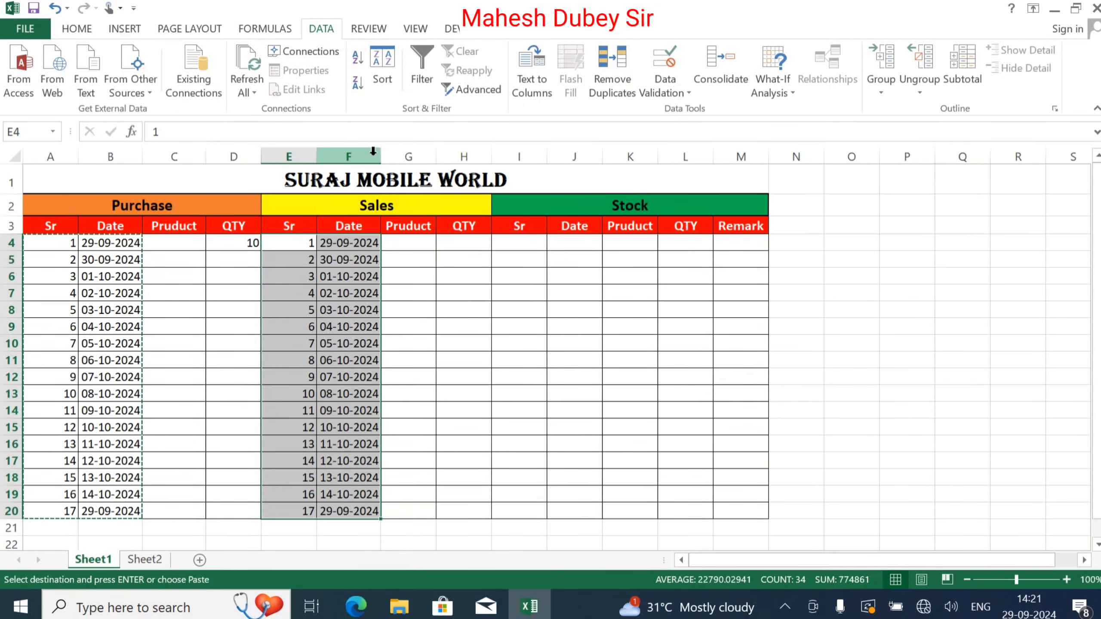
Step: Add a dropdown list validation to the Sales product cells G4:G20, with the named range List as source
click(411, 243)
drag(411, 243, 400, 512)
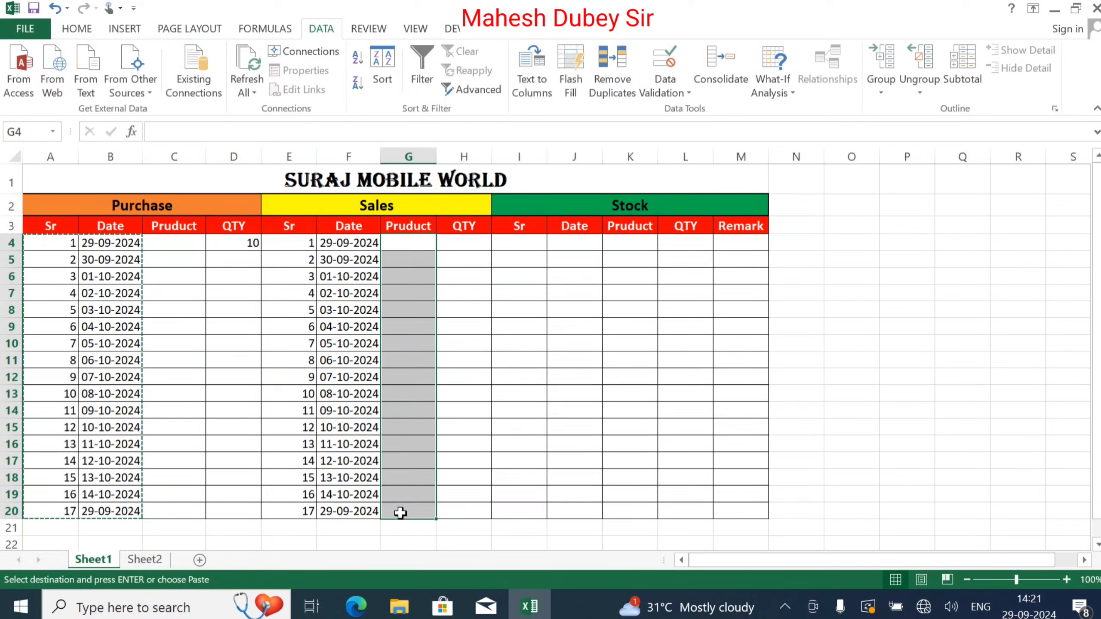
click(670, 93)
click(668, 106)
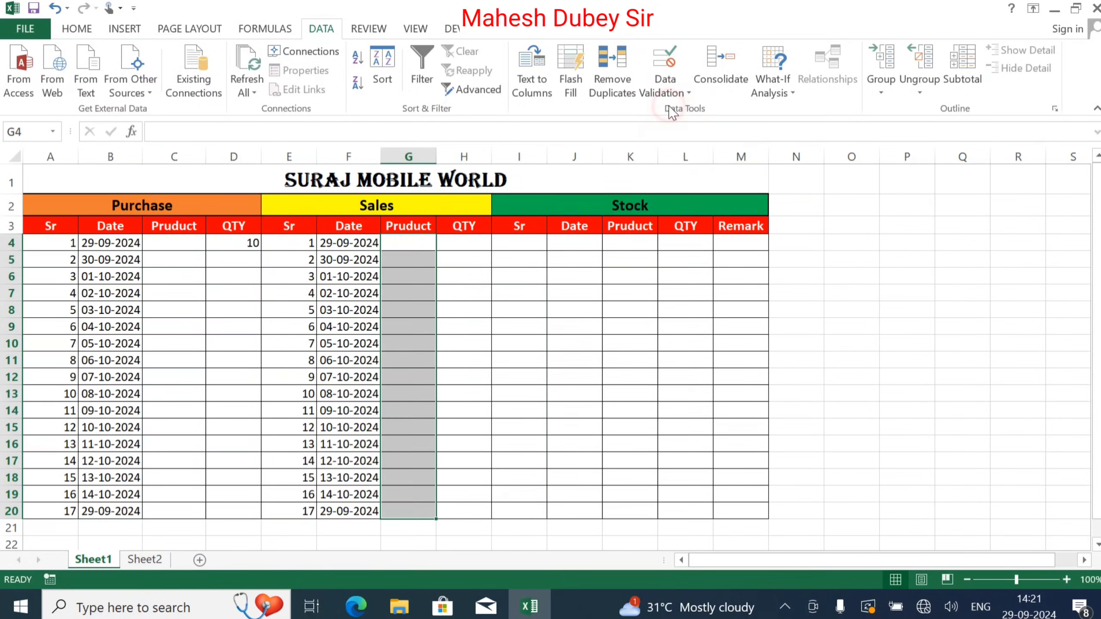
click(594, 269)
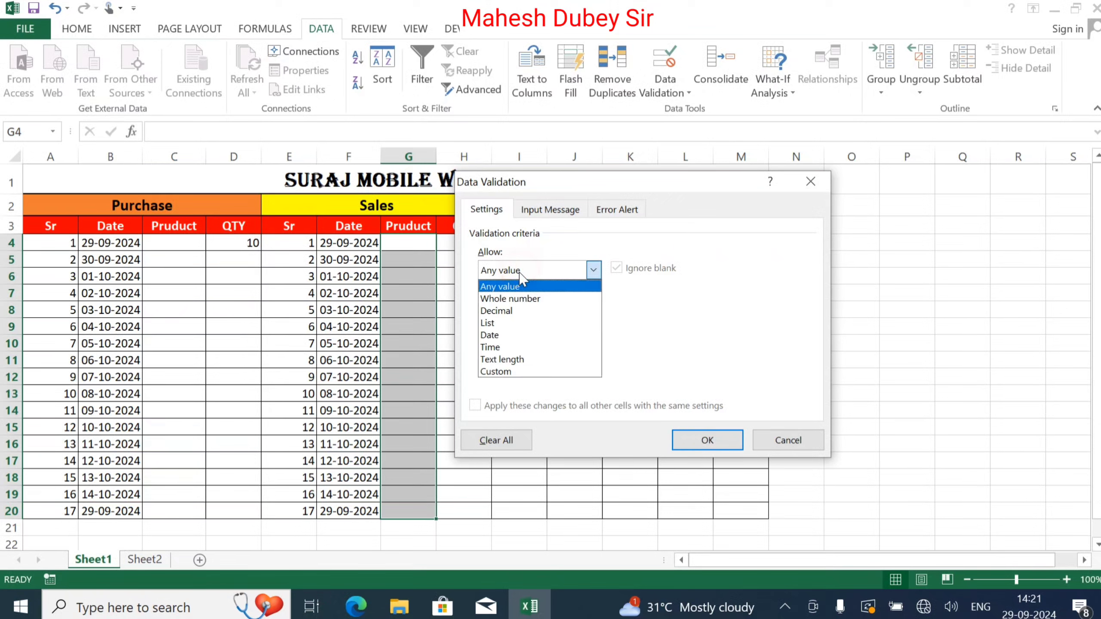
click(514, 323)
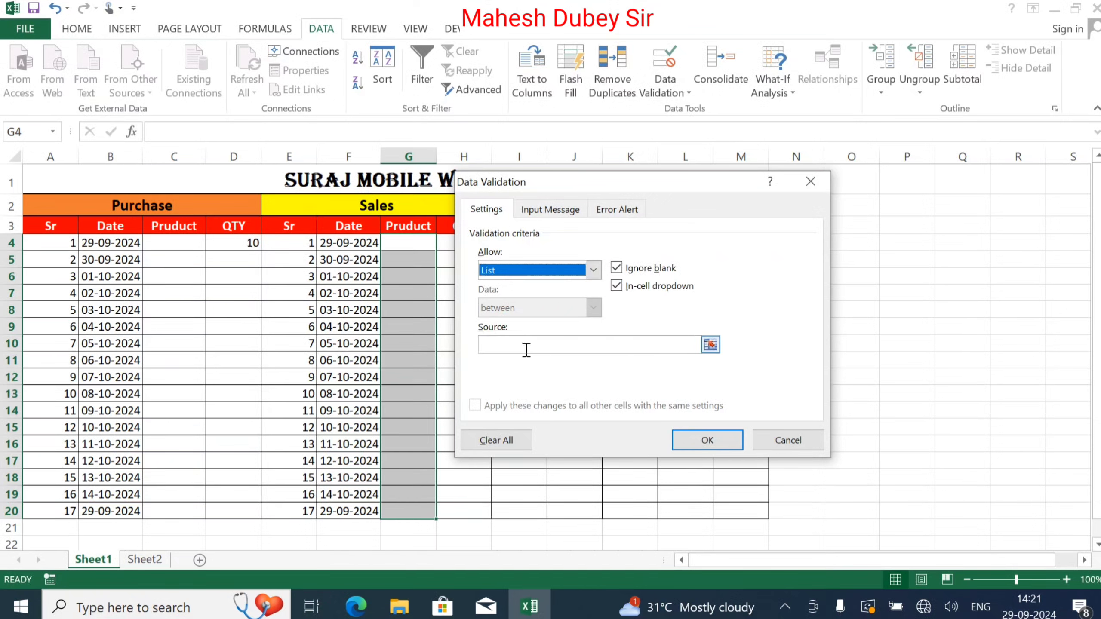
click(527, 352)
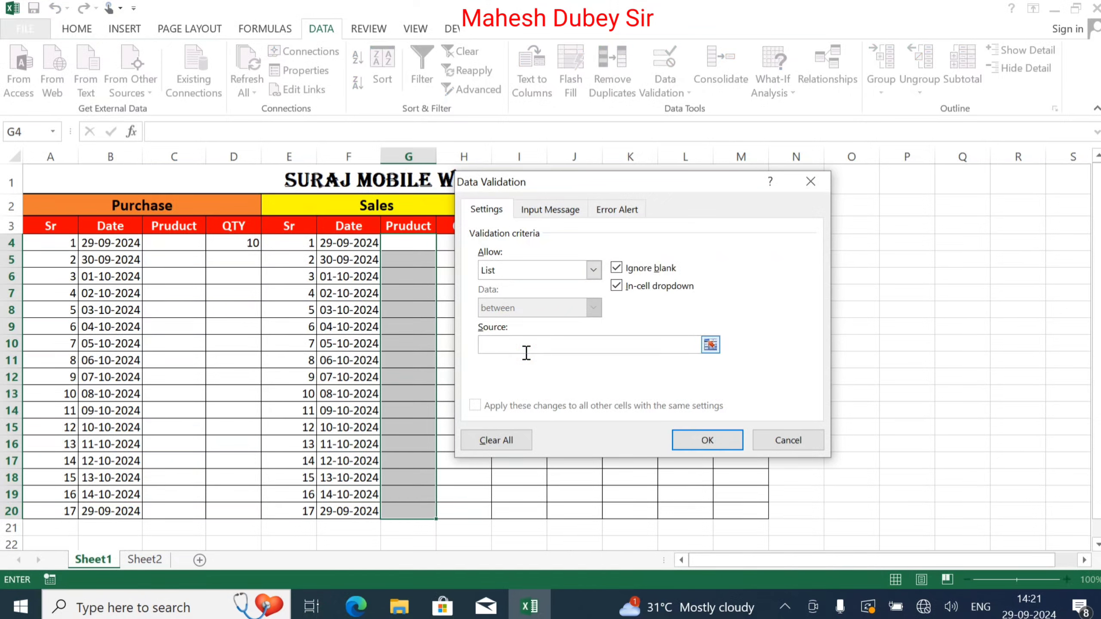
key(F3)
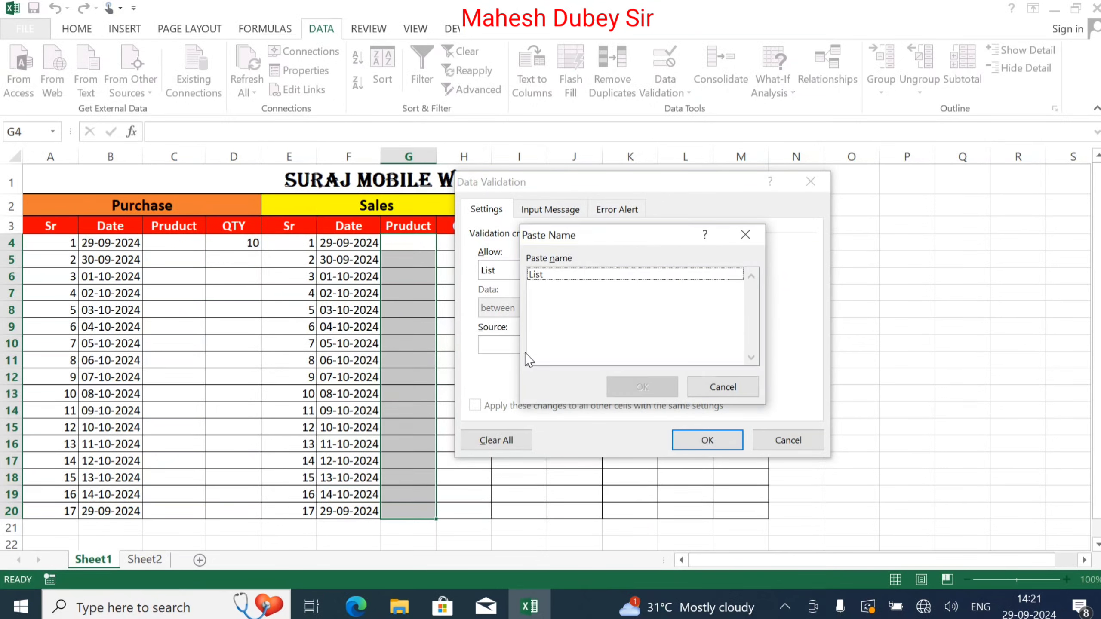
click(593, 278)
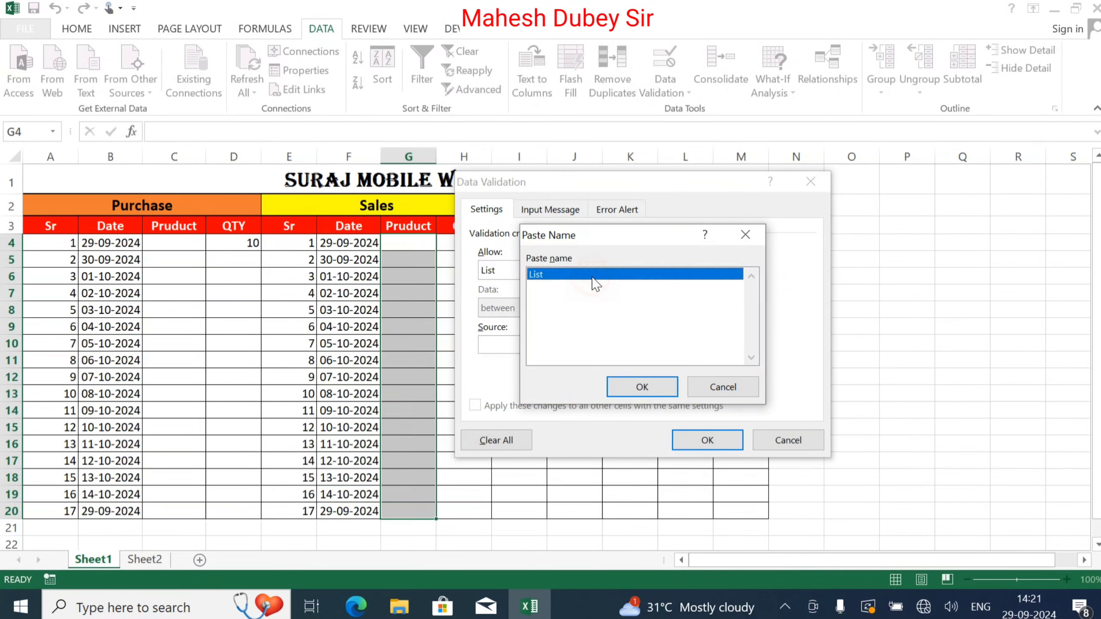
click(616, 387)
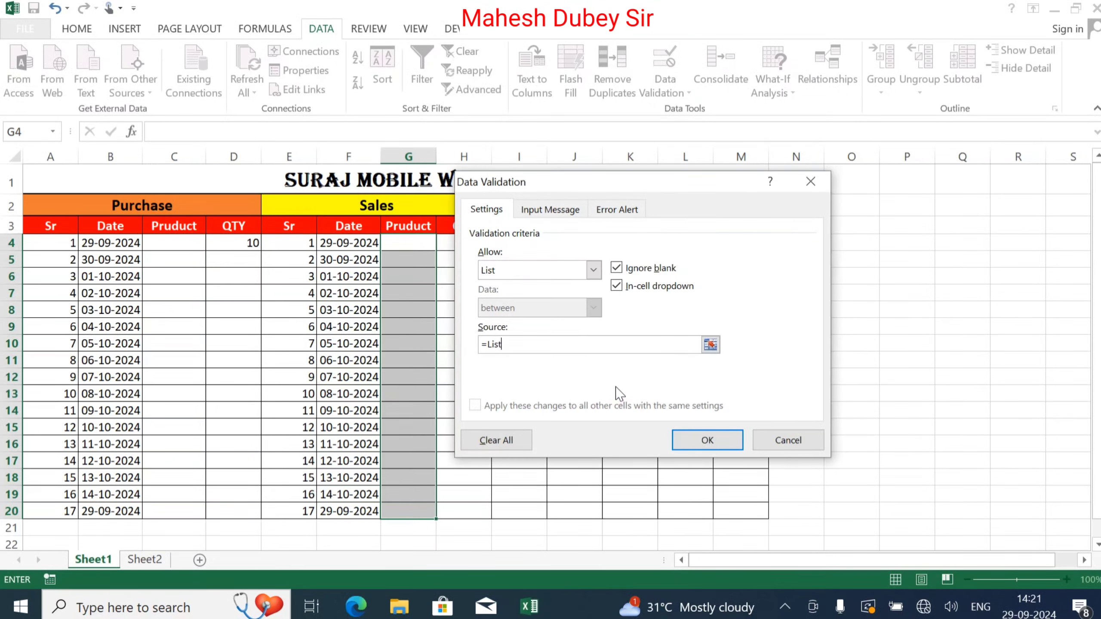
click(687, 442)
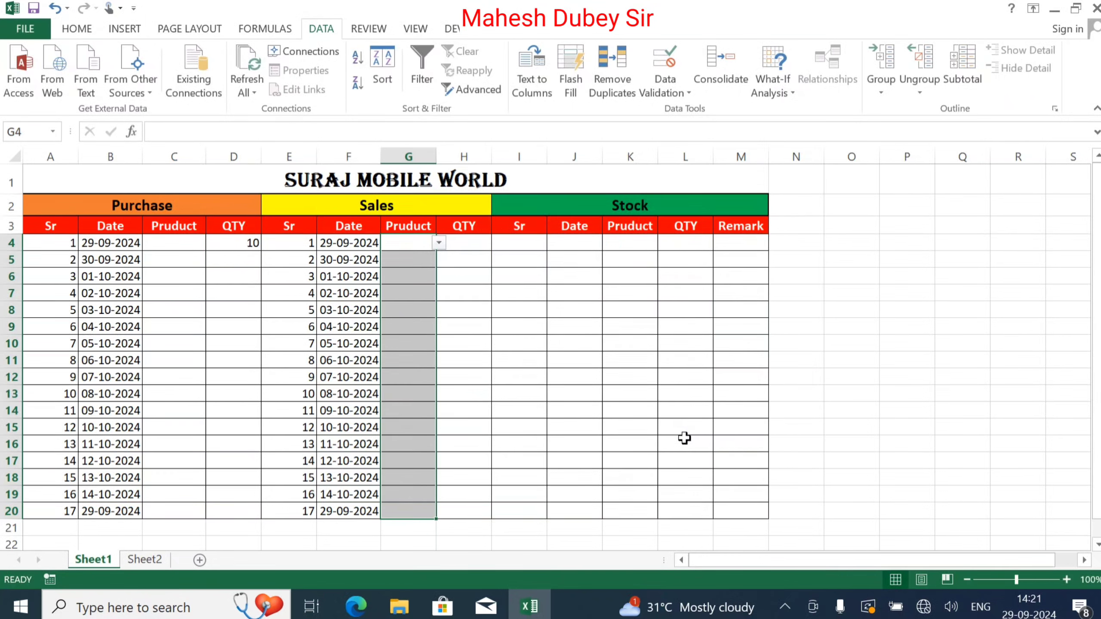
Step: Enter a sales quantity of 3 in H4
click(472, 245)
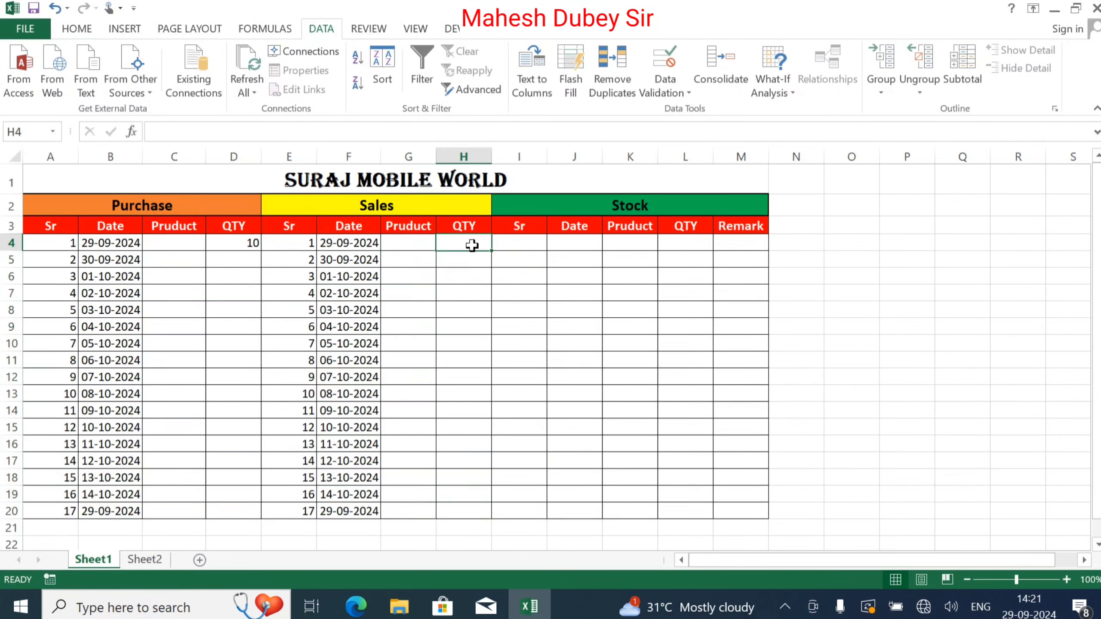
text(3)
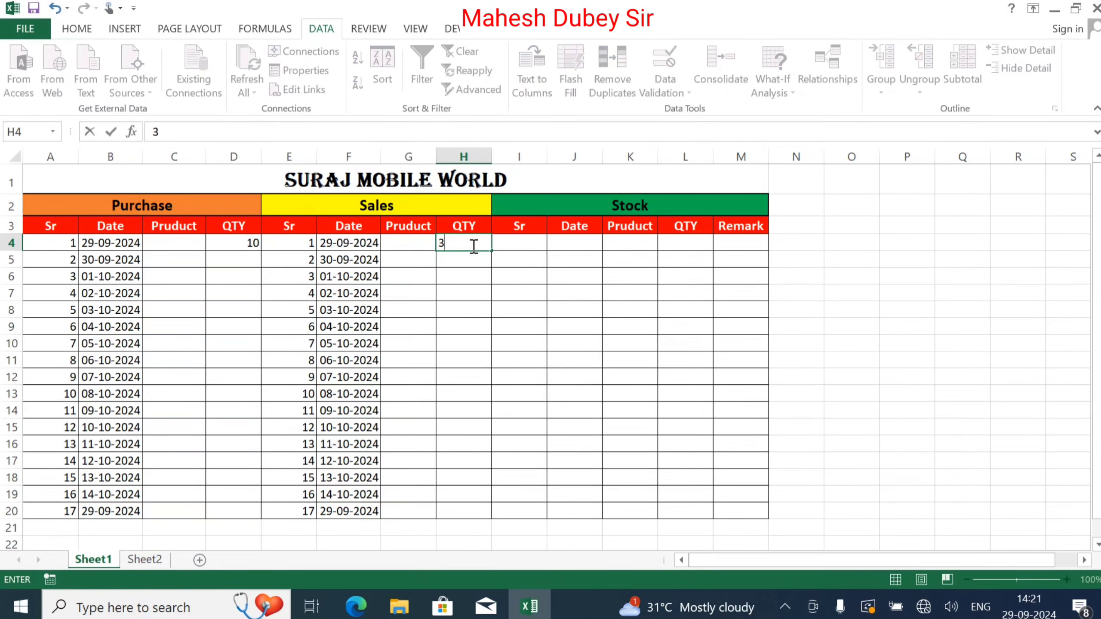
key(Tab)
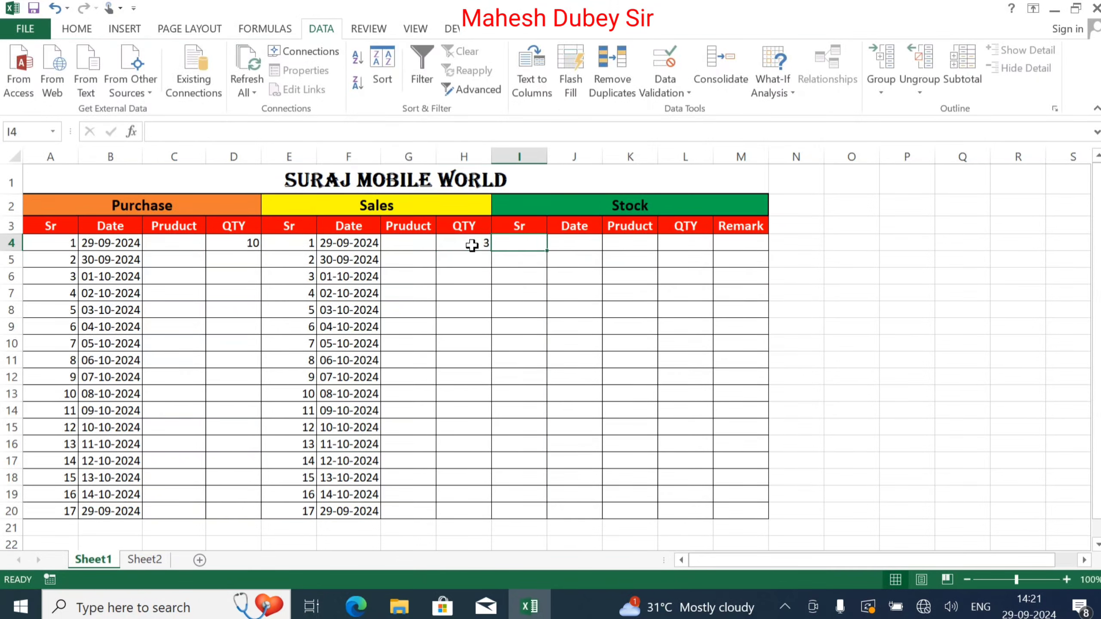
Step: Copy the Sales serial numbers and dates E4:F20 into the Stock section starting at I4
drag(309, 245, 362, 504)
key(ctrl+c)
click(538, 246)
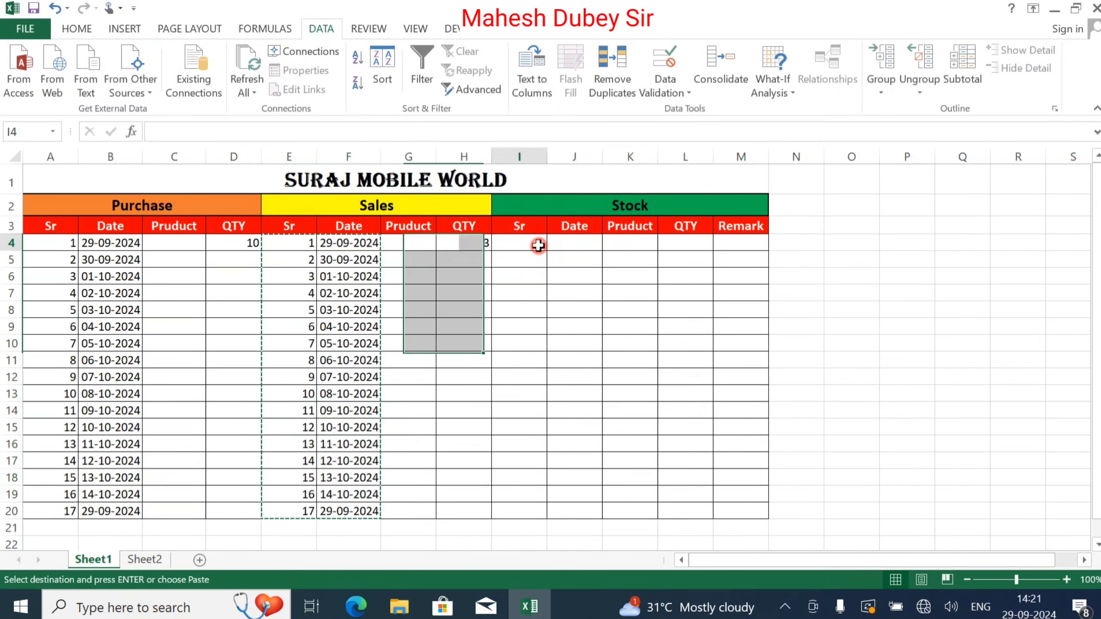
key(ctrl+v)
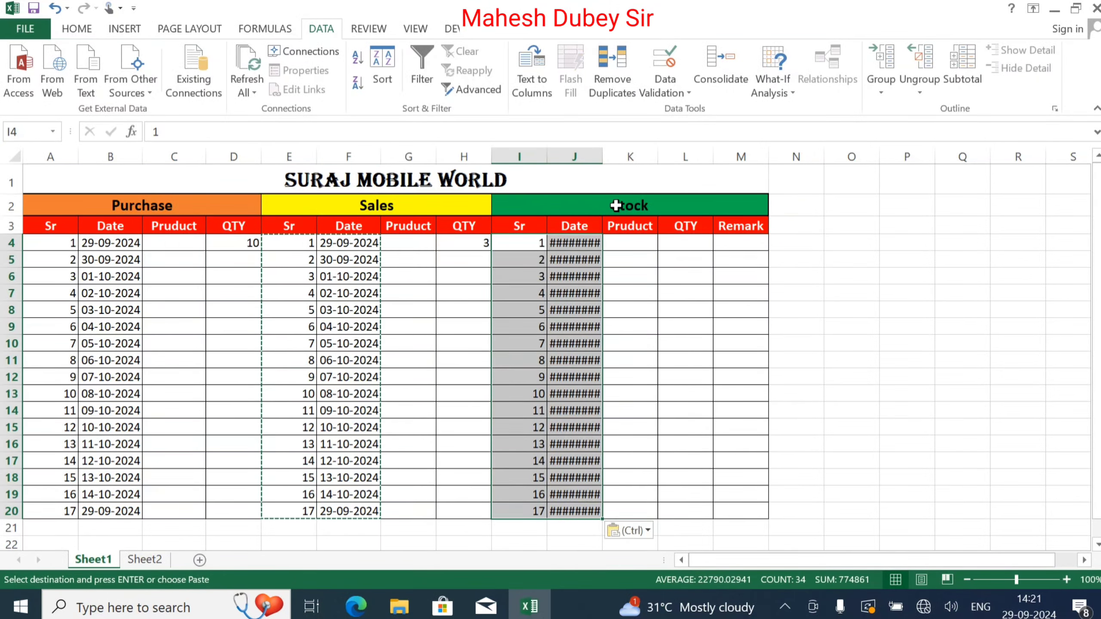
Step: Autofit column J and add a dropdown list validation to the Stock product cells K4:K20, with =list as source
double_click(604, 161)
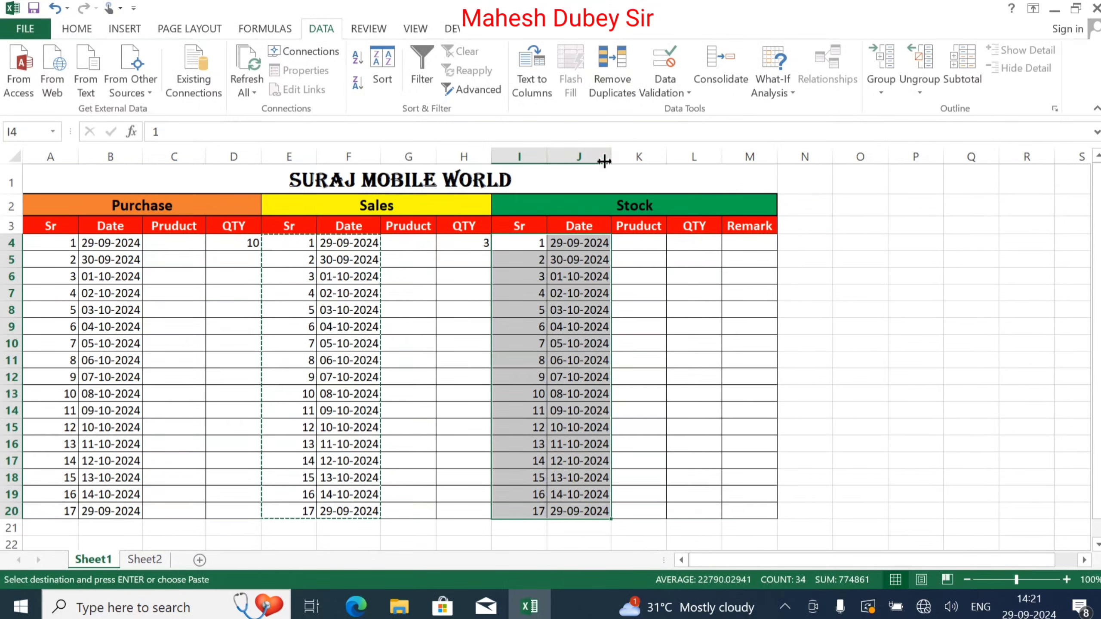
click(647, 245)
mouse_move(647, 245)
mouse_down()
mouse_move(666, 514)
mouse_move(639, 502)
mouse_move(646, 512)
mouse_up()
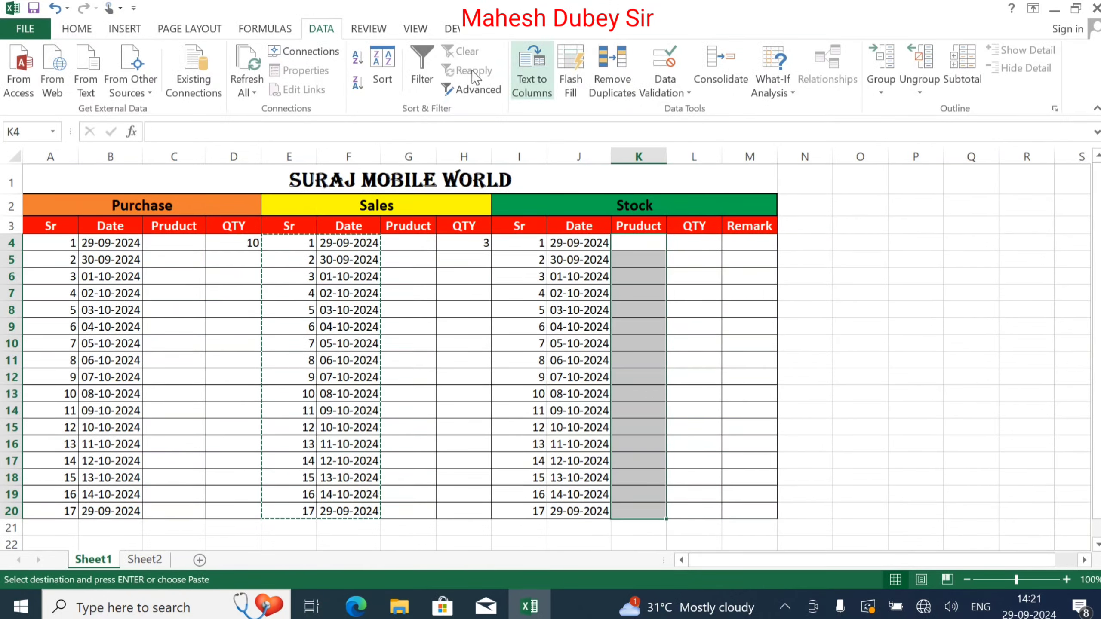
click(673, 93)
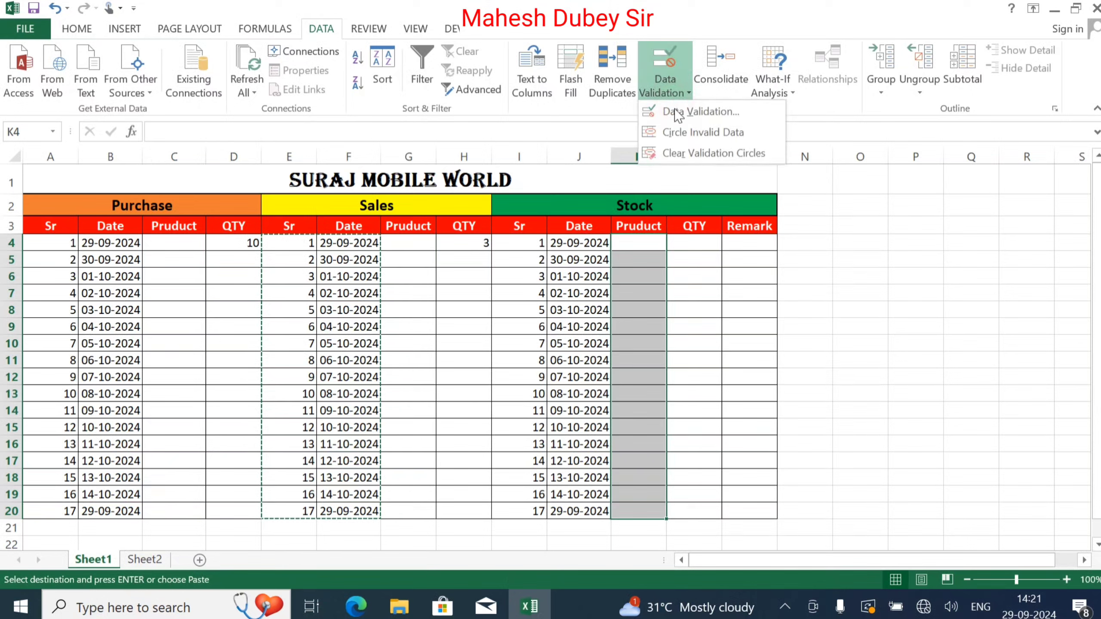
click(676, 111)
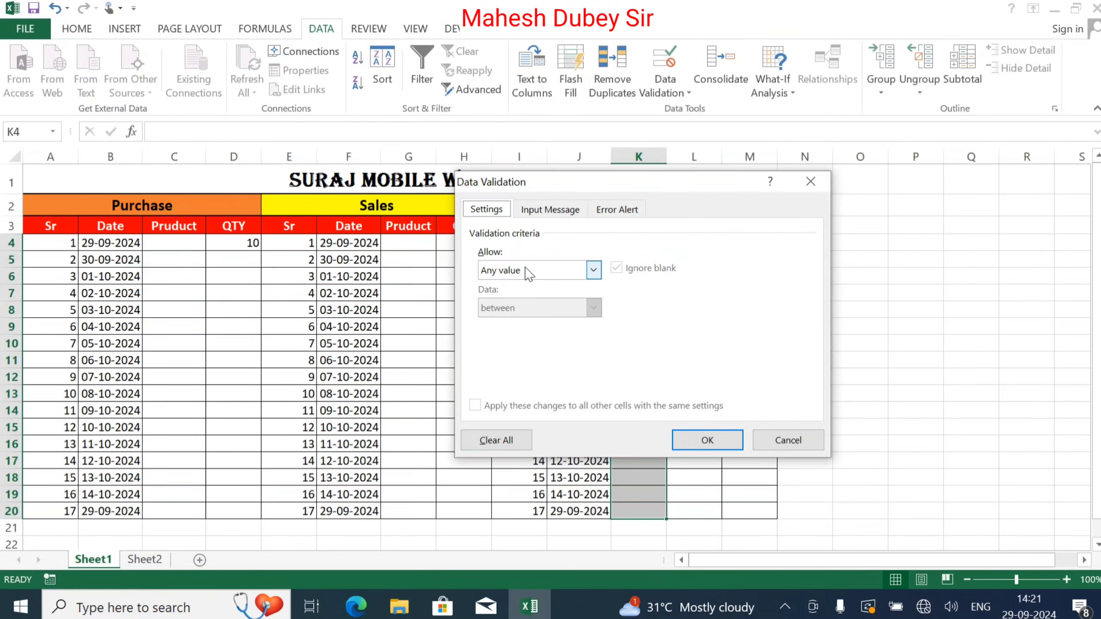
click(526, 271)
click(526, 324)
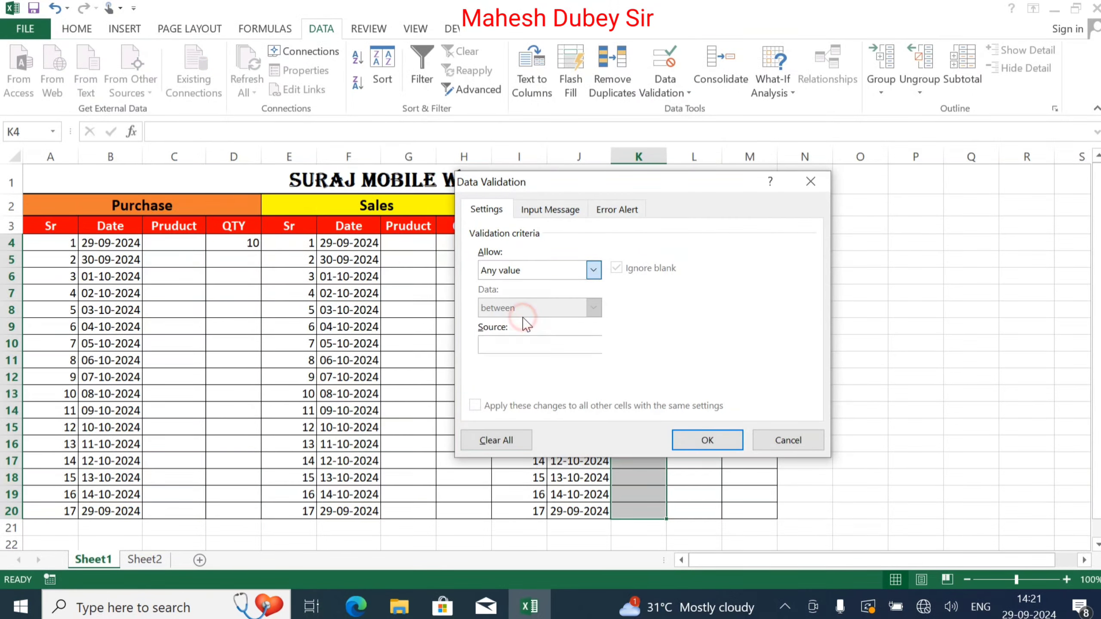
click(522, 345)
text(=)
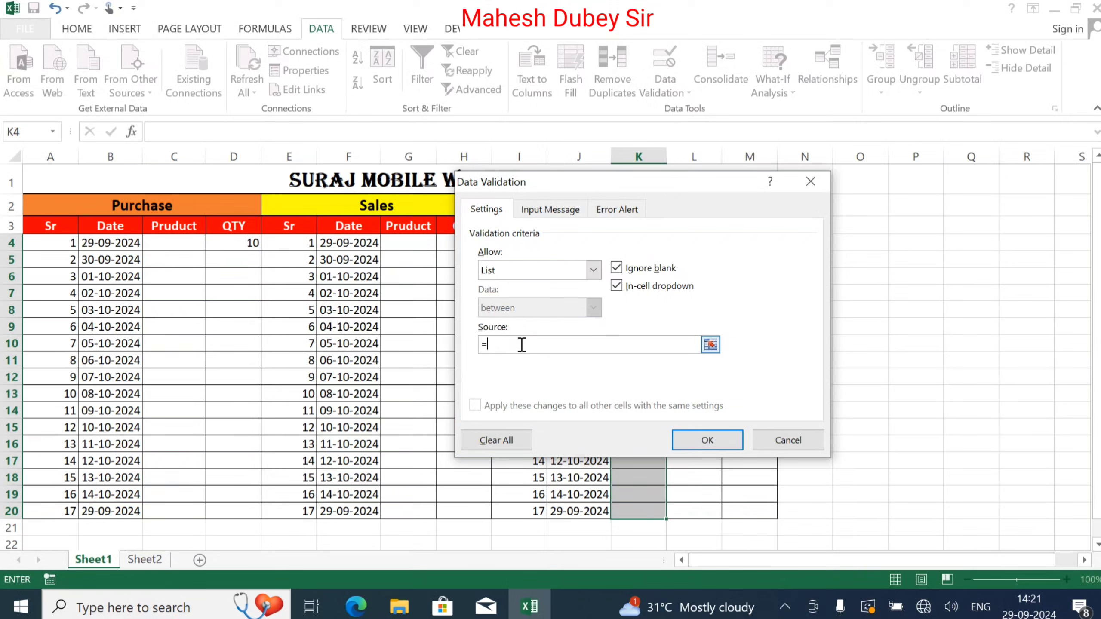
text(list)
click(720, 440)
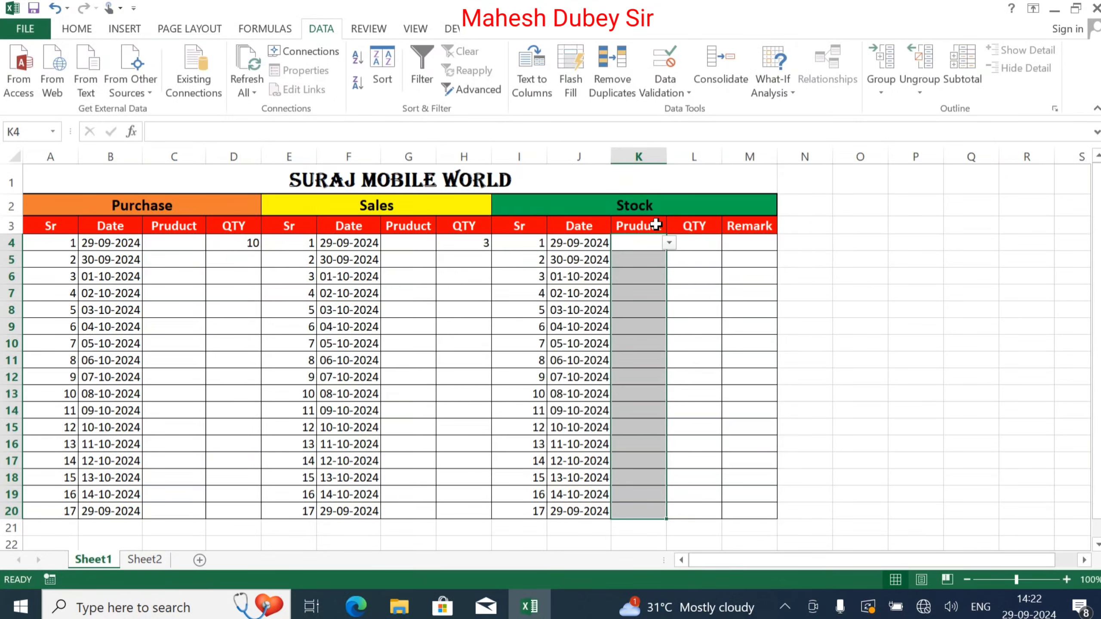
click(670, 244)
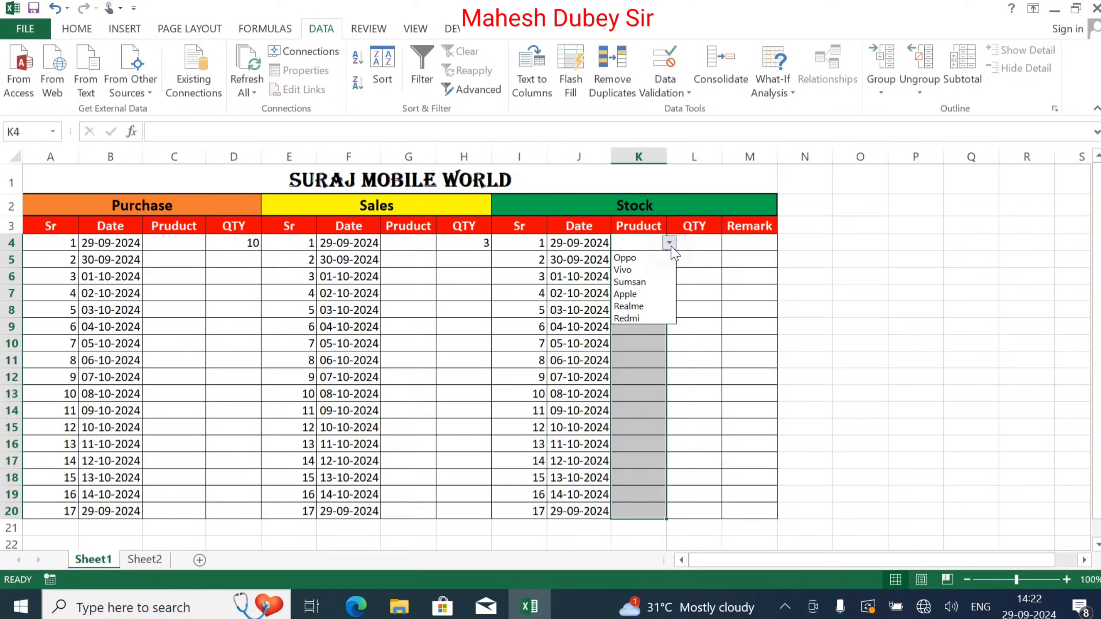
Step: Calculate the stock quantity in L4 with the formula =D4-H4
click(694, 245)
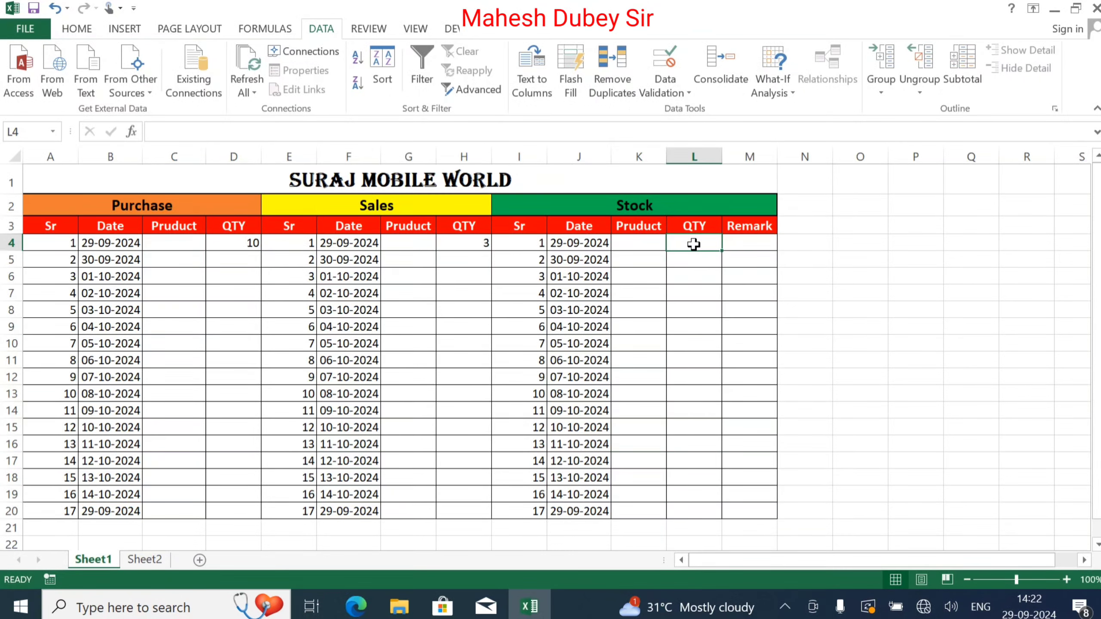
text(=)
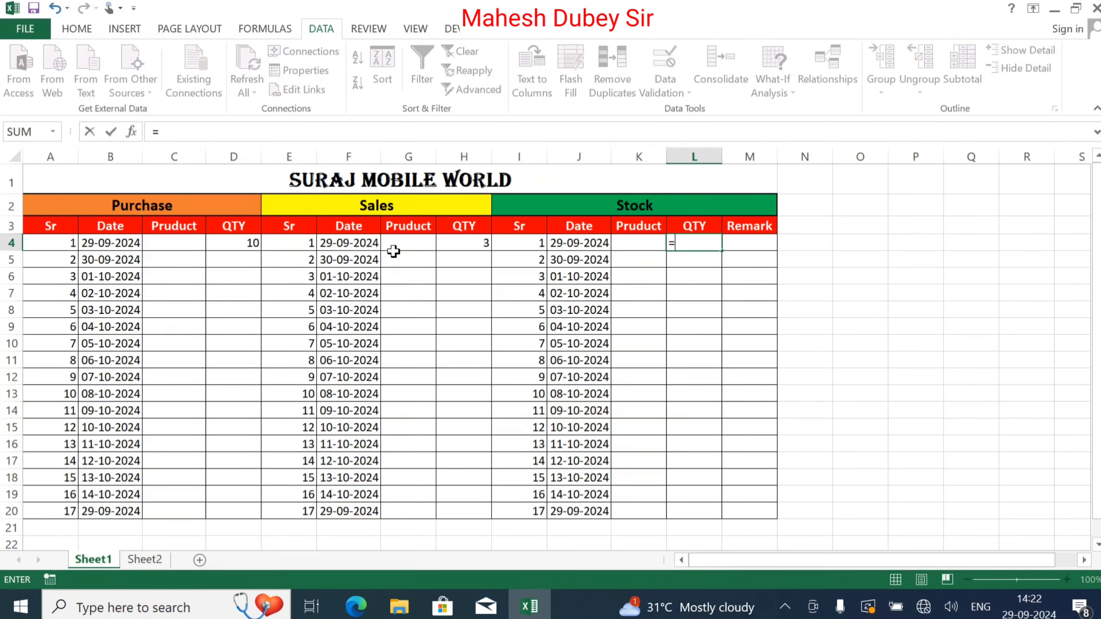
click(247, 248)
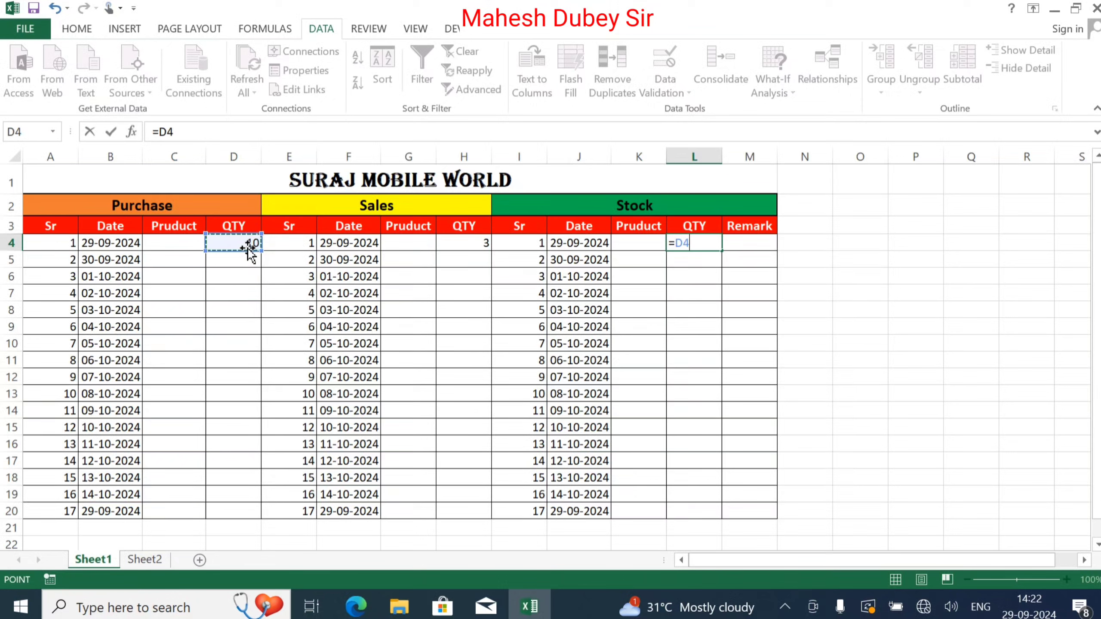
text(-)
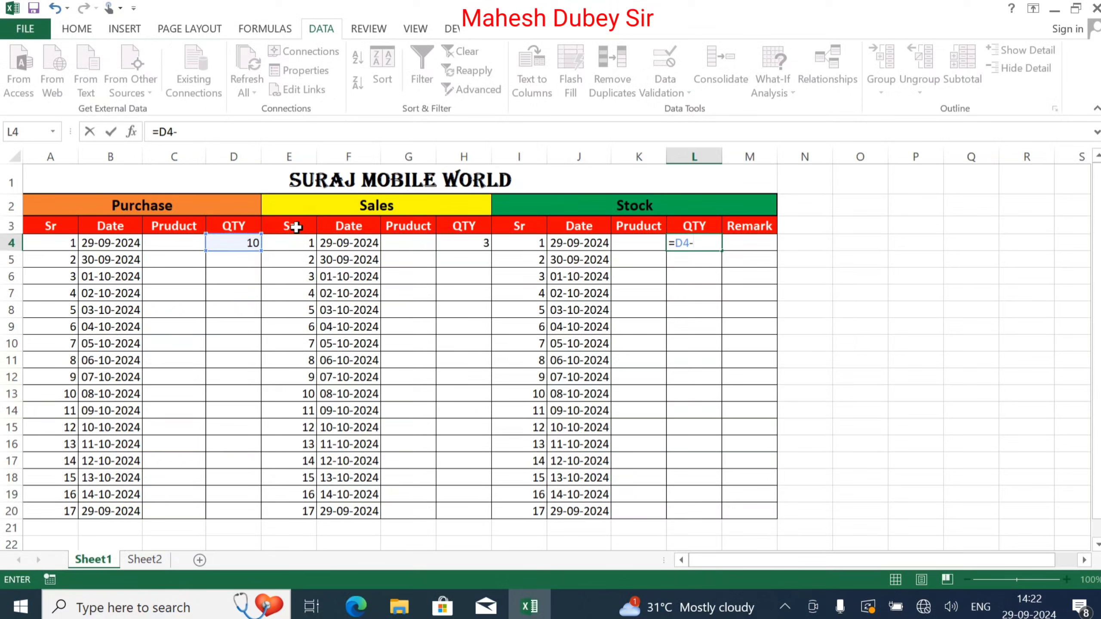
click(451, 243)
key(Return)
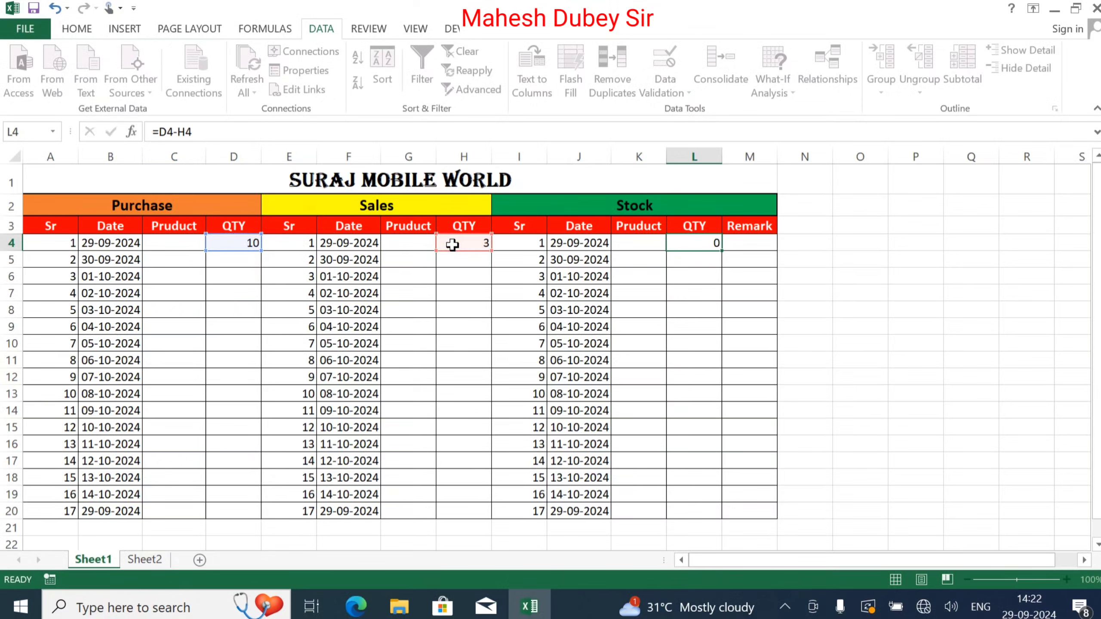
Step: Widen the Remark column M slightly and enter =IF(L4>=5,"Stock In","Out of Stock") in M4
click(742, 243)
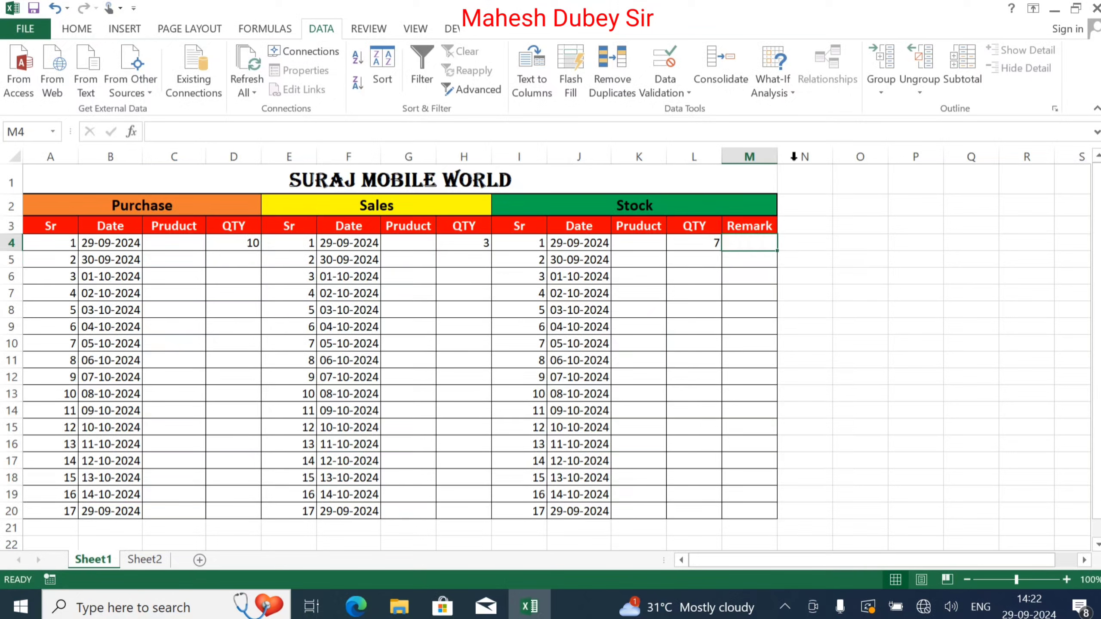
drag(782, 151, 797, 152)
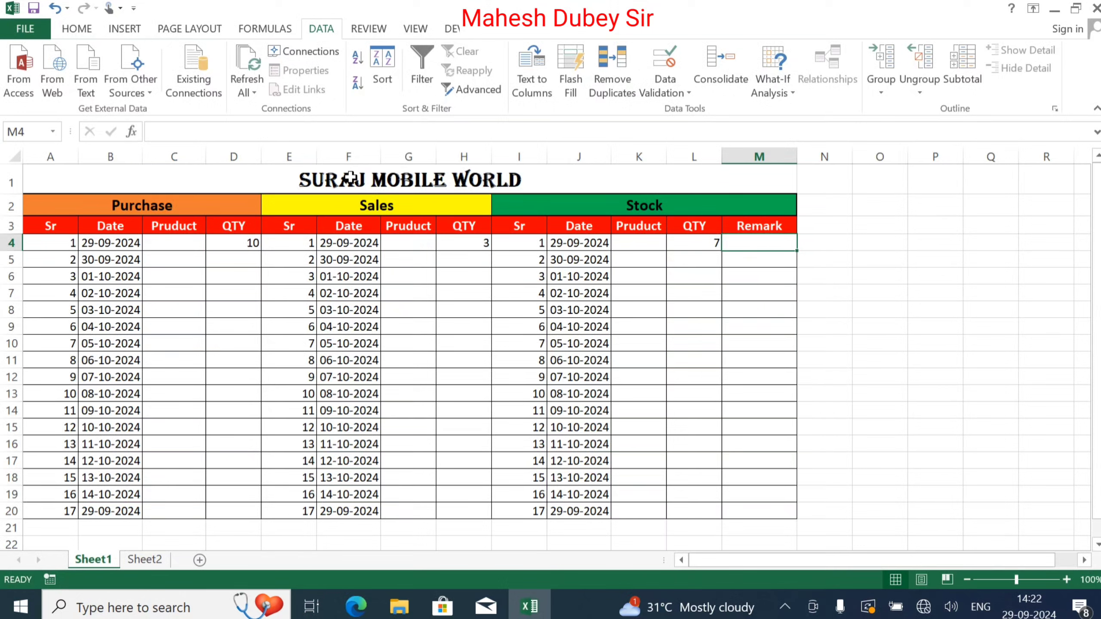
text(=)
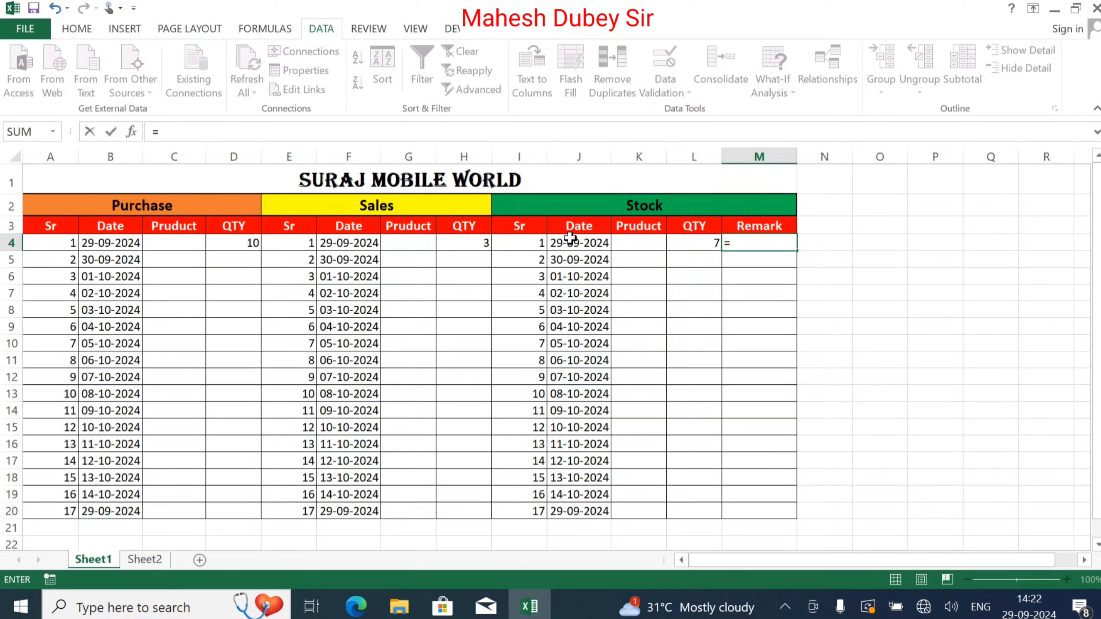
text(if)
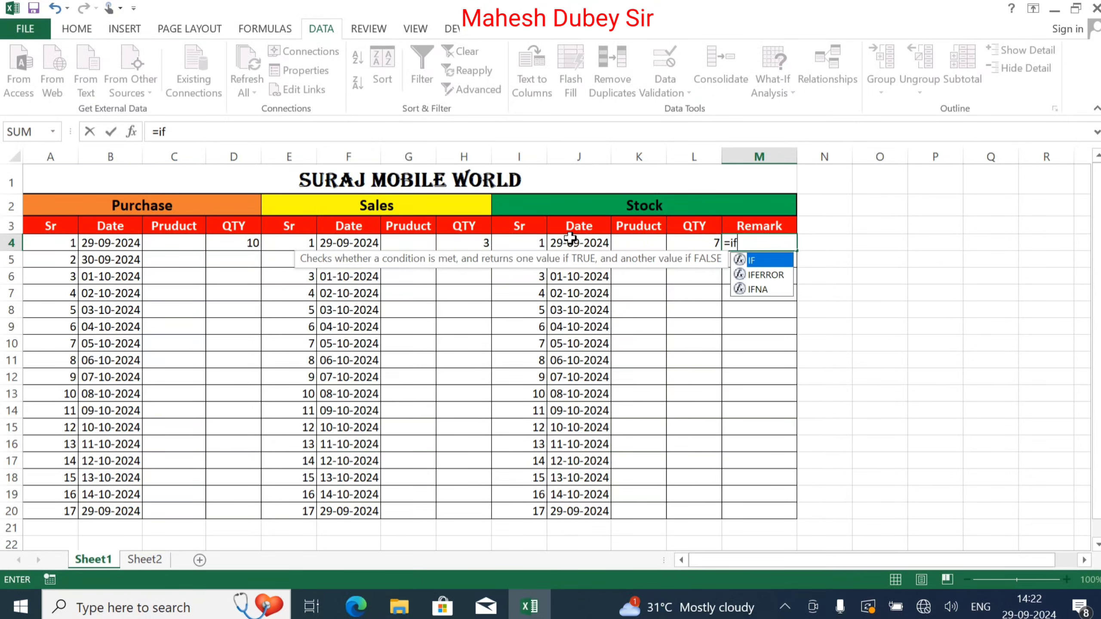
text(()
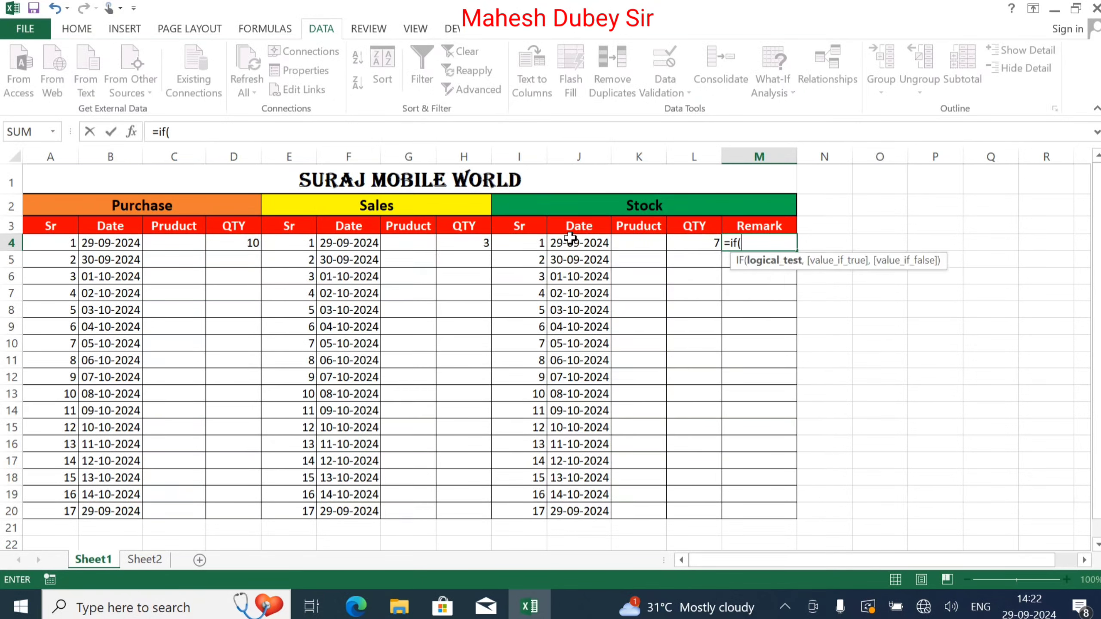
click(711, 242)
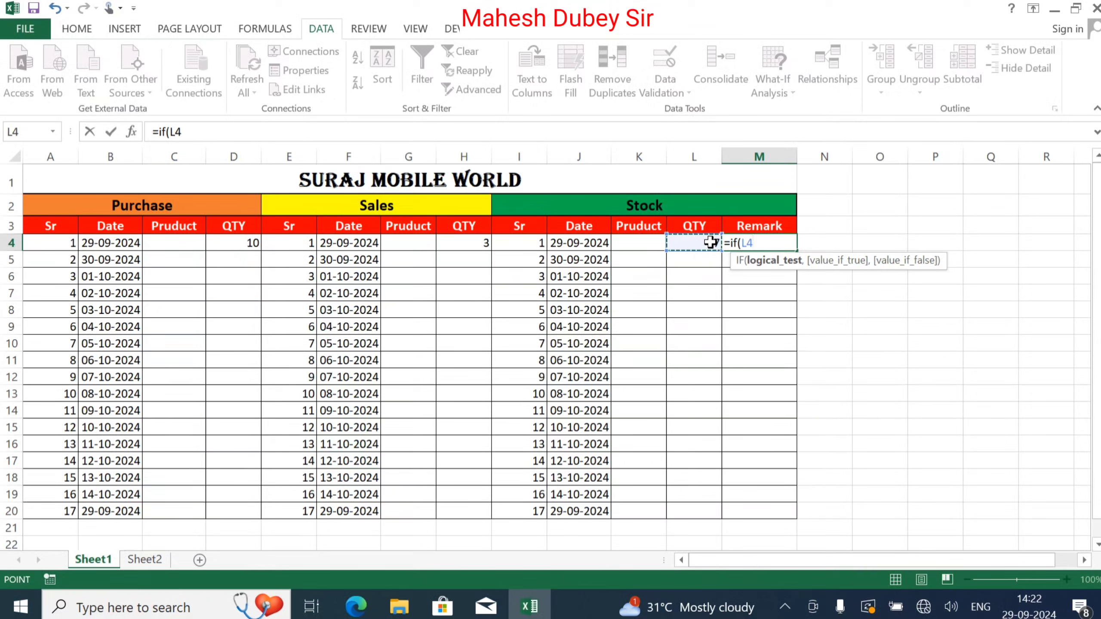
text(=>)
text(5)
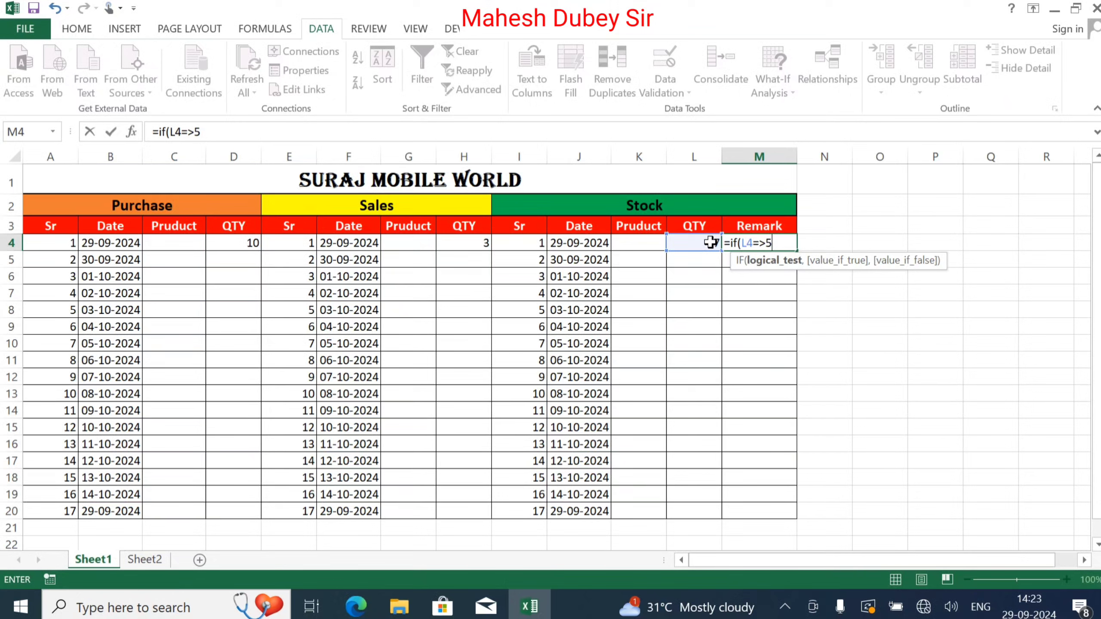
text(,)
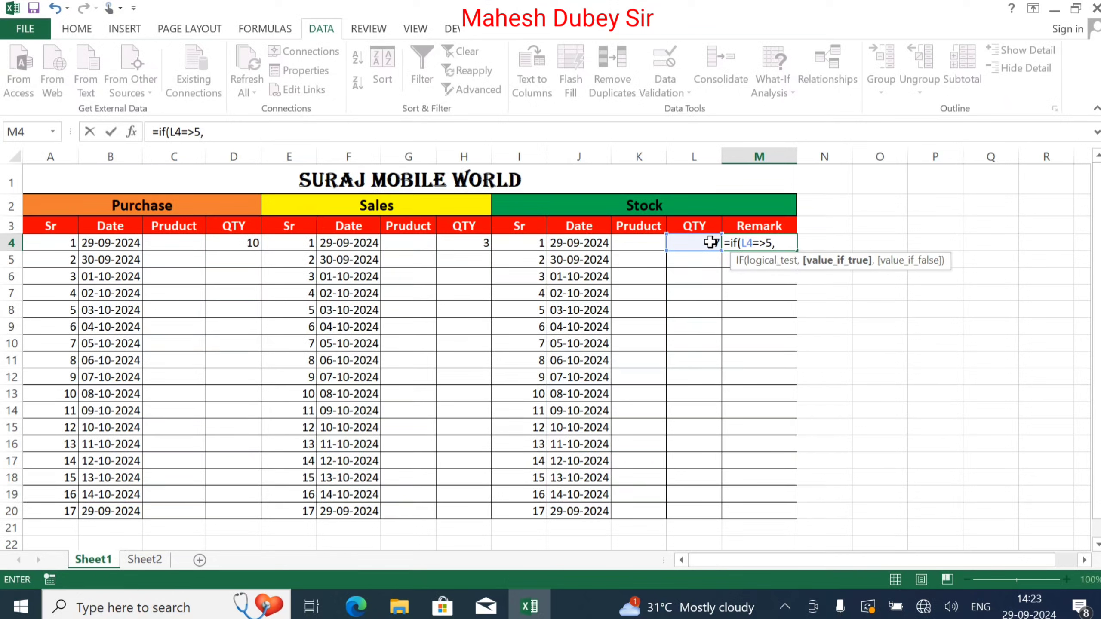
text("Stock In")
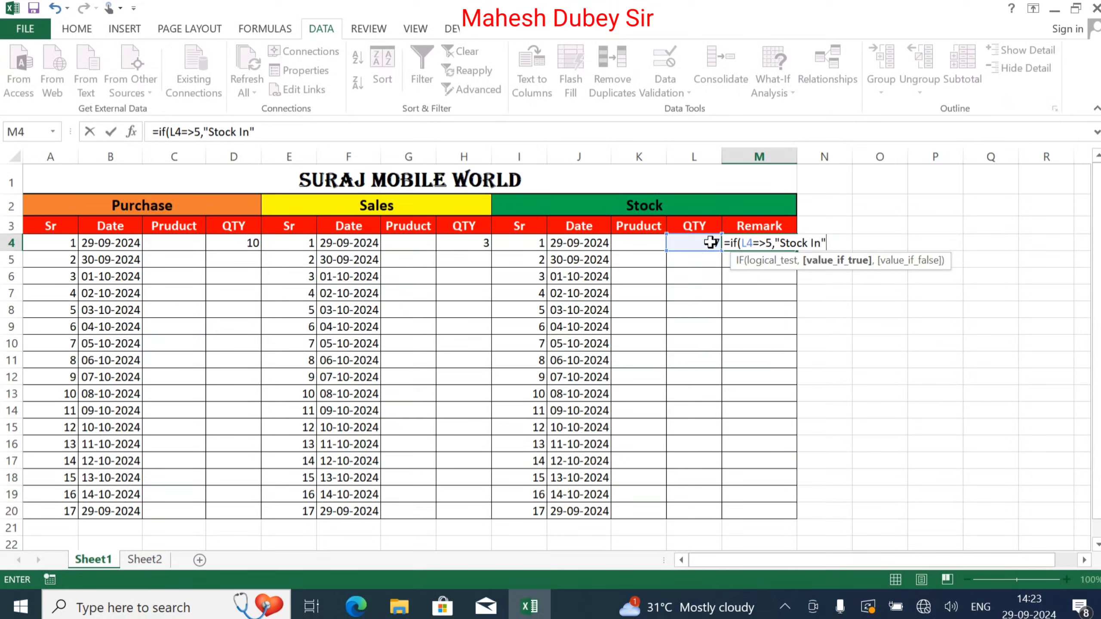
text(,")
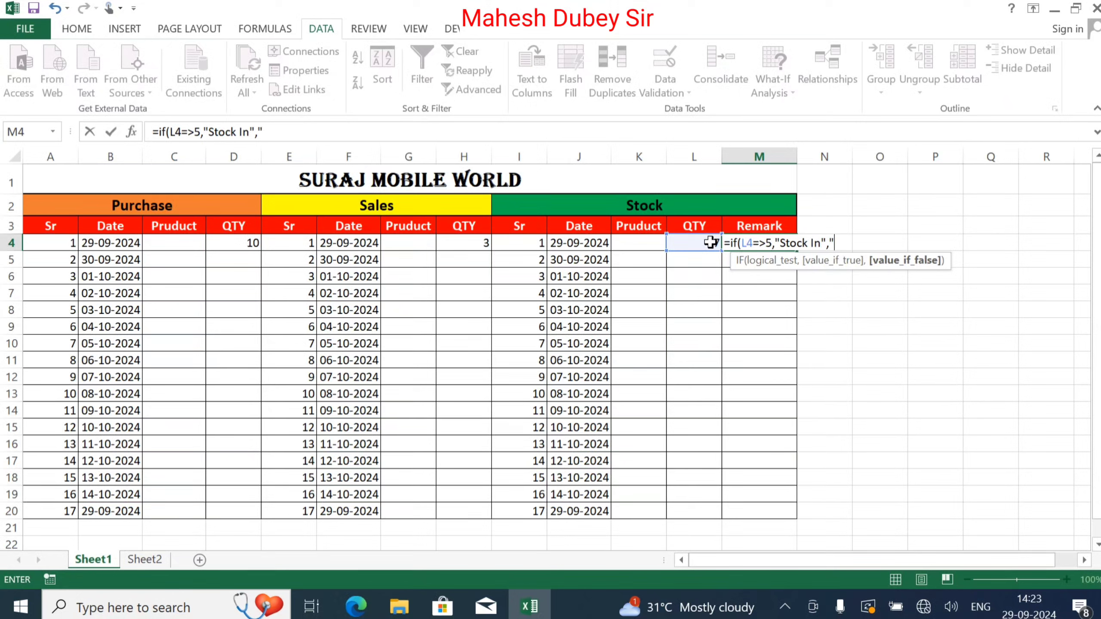
text(Out of Stock)
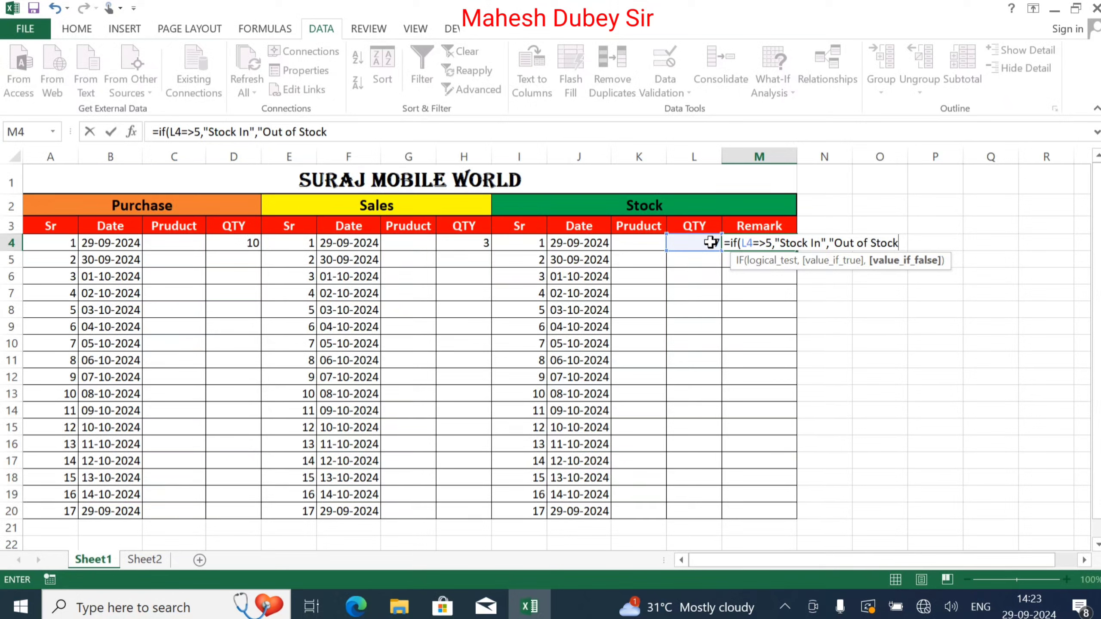
text("))
key(Return)
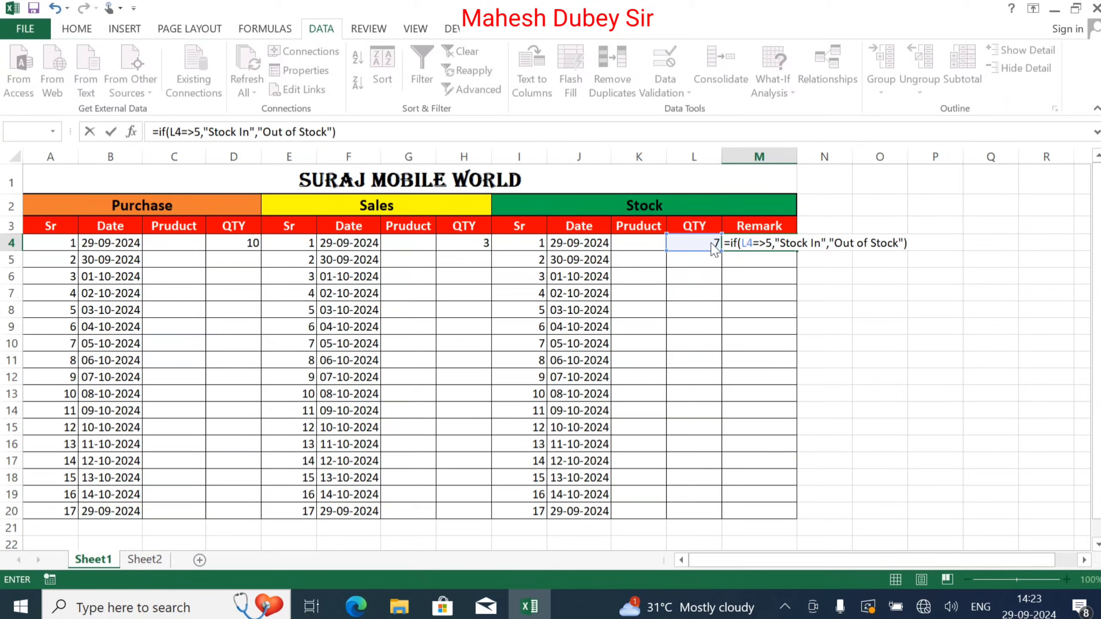
click(524, 364)
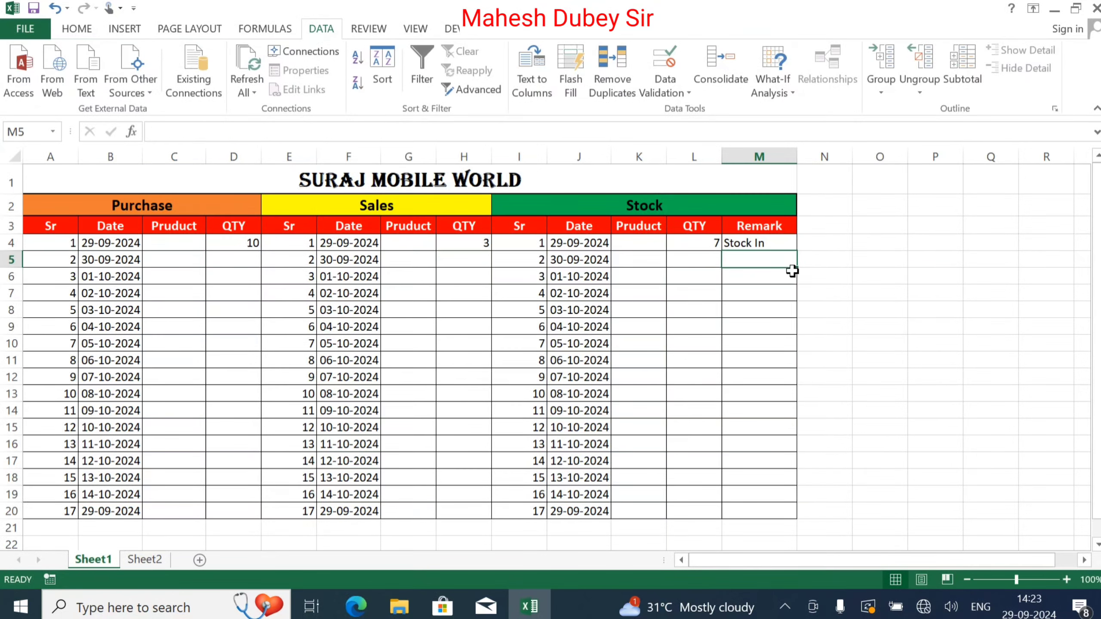
Step: Fill the remark formula from M4 down through M20
click(776, 243)
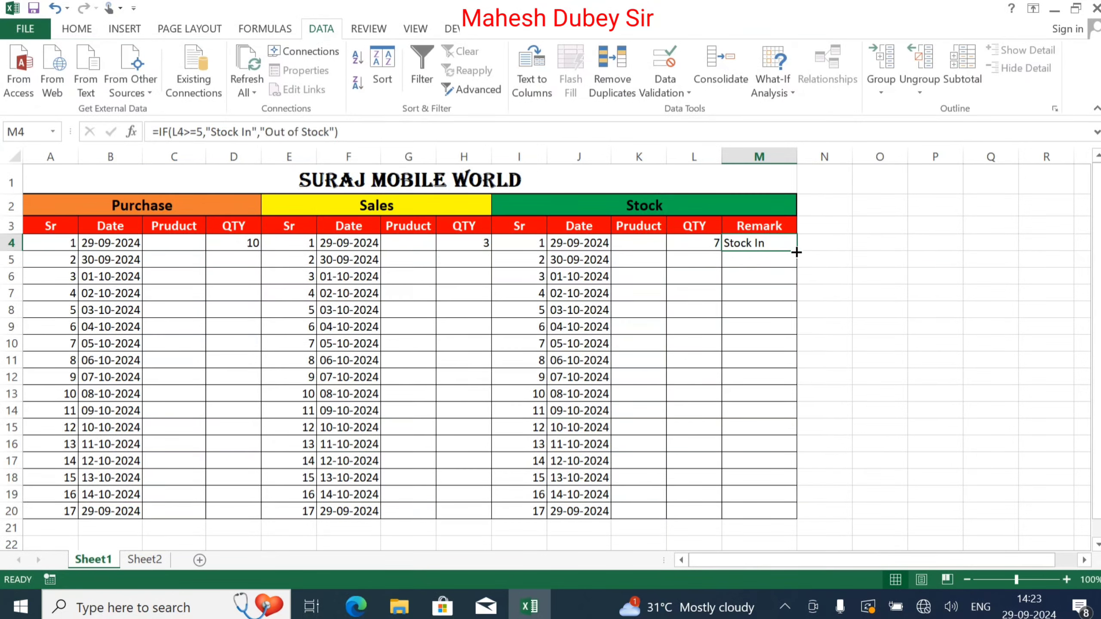
drag(796, 252, 779, 520)
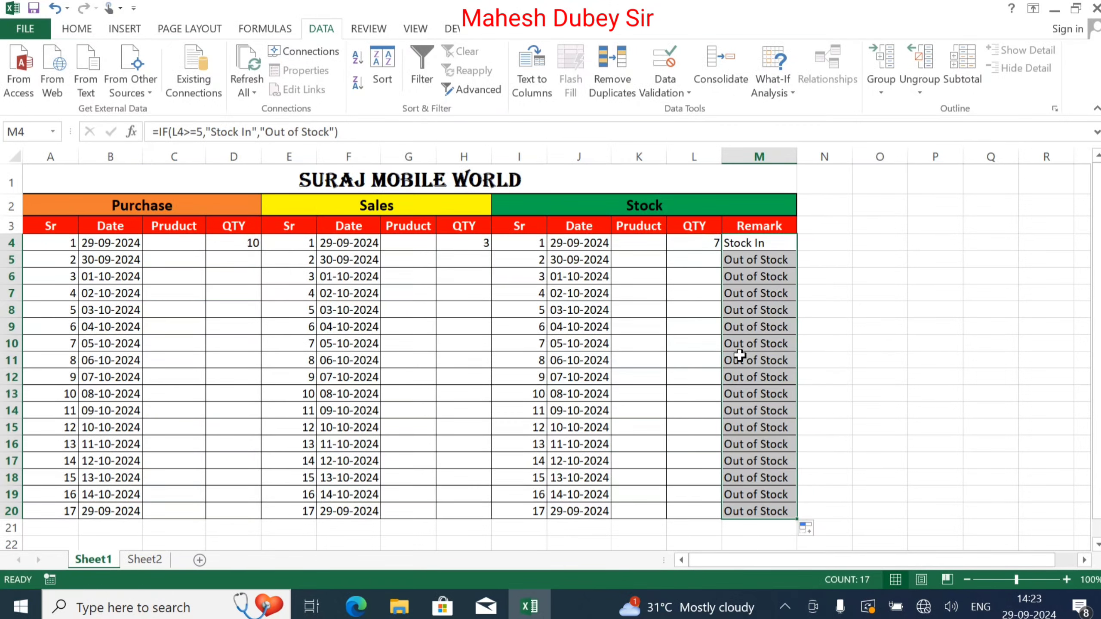
click(235, 259)
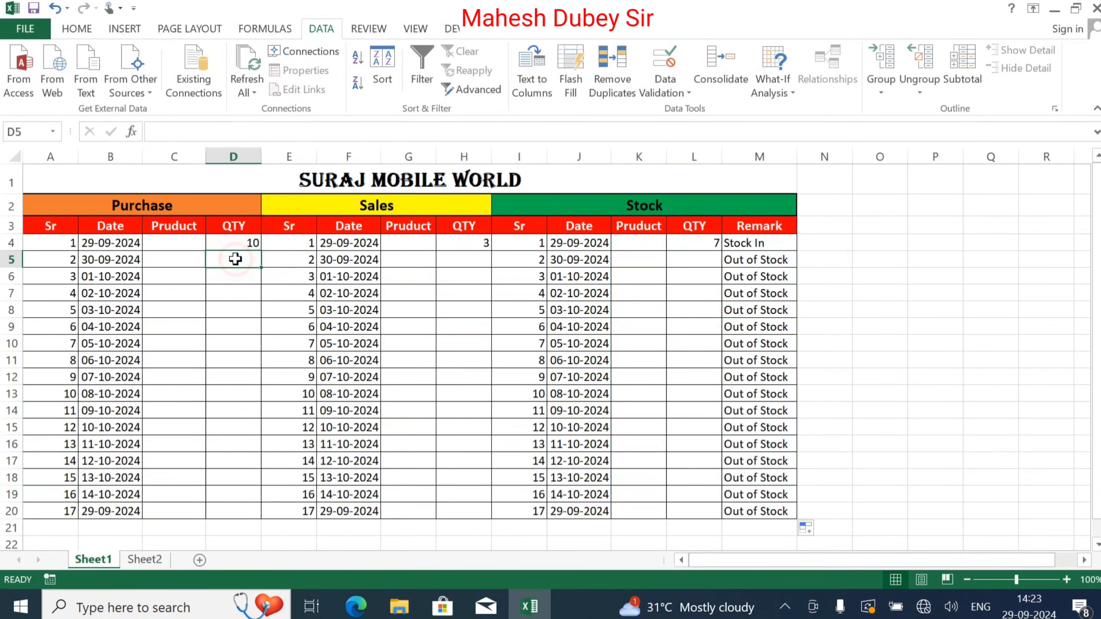
Step: Choose Oppo as the product in the first row of the Purchase, Sales and Stock sections (C4, G4 and K4)
click(184, 245)
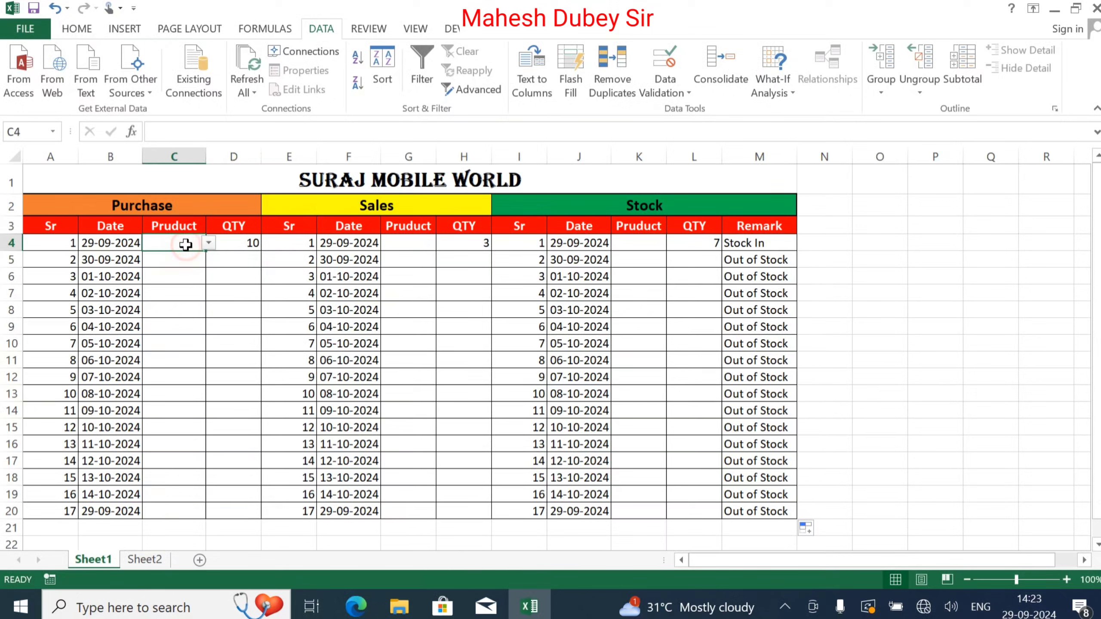
click(209, 244)
click(190, 258)
click(410, 241)
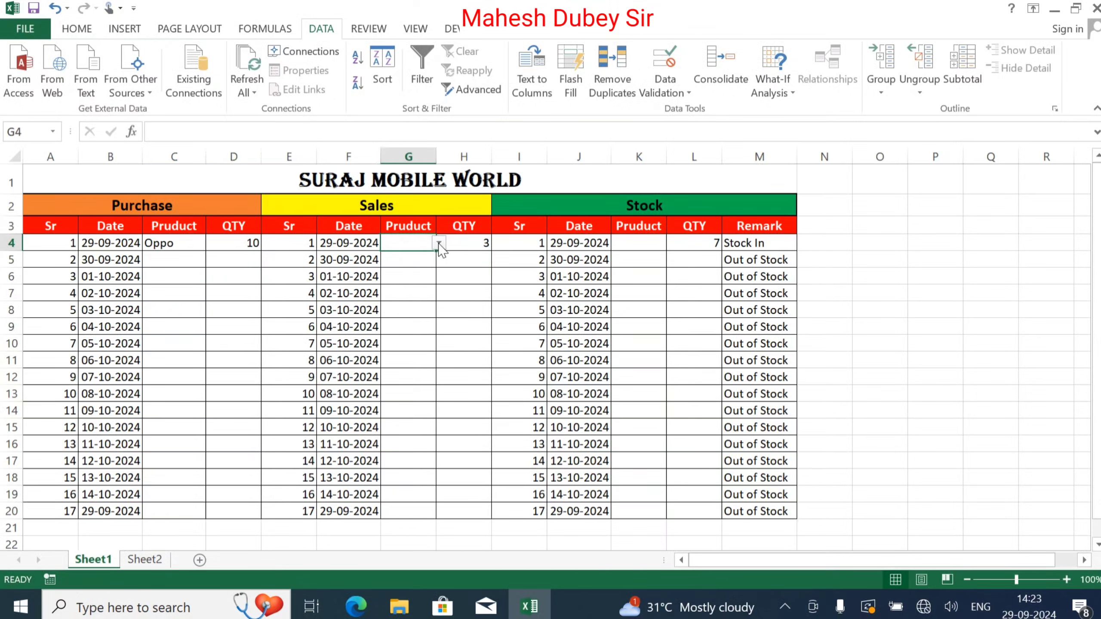
click(439, 244)
click(397, 258)
click(652, 243)
click(670, 245)
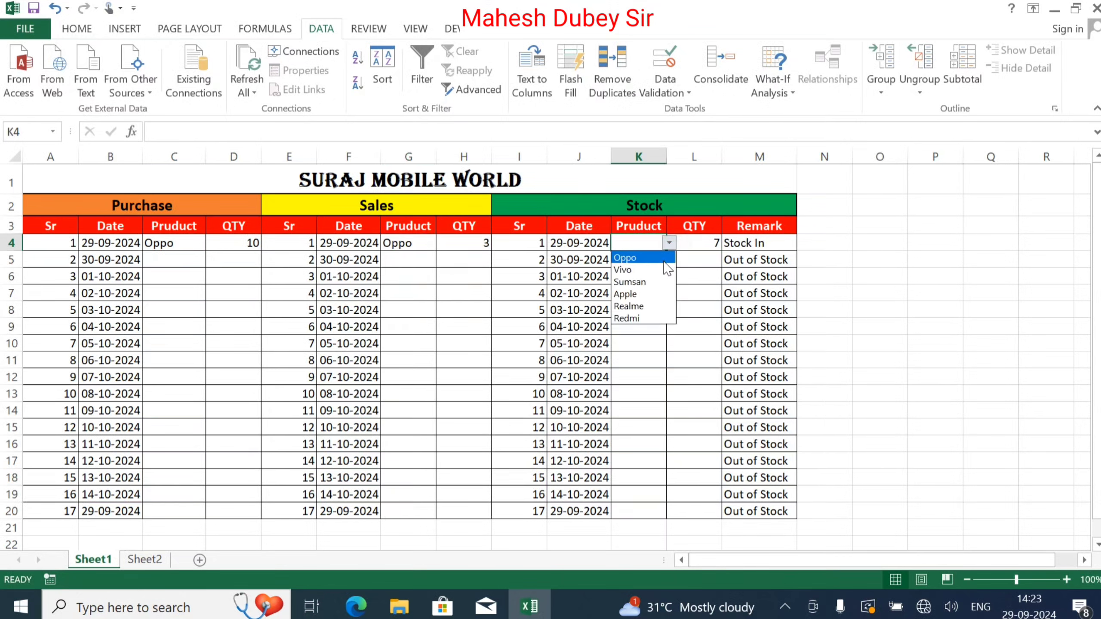
click(664, 261)
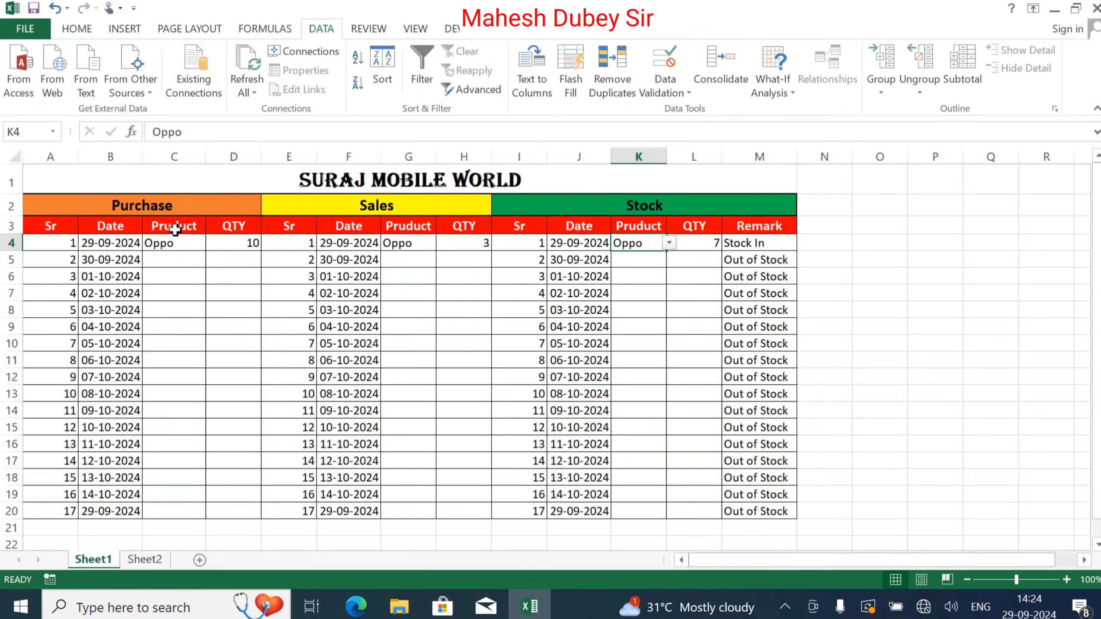
Step: Choose Vivo as the product in the second Purchase row (C5) and enter a quantity of 7 in D5
click(178, 256)
click(209, 260)
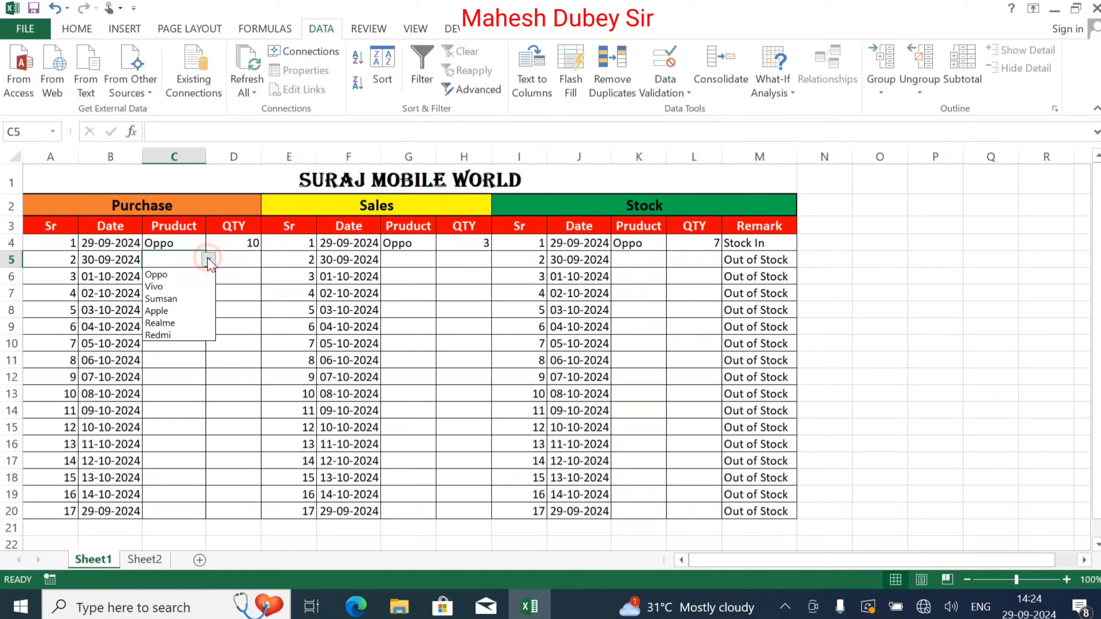
click(186, 287)
click(242, 258)
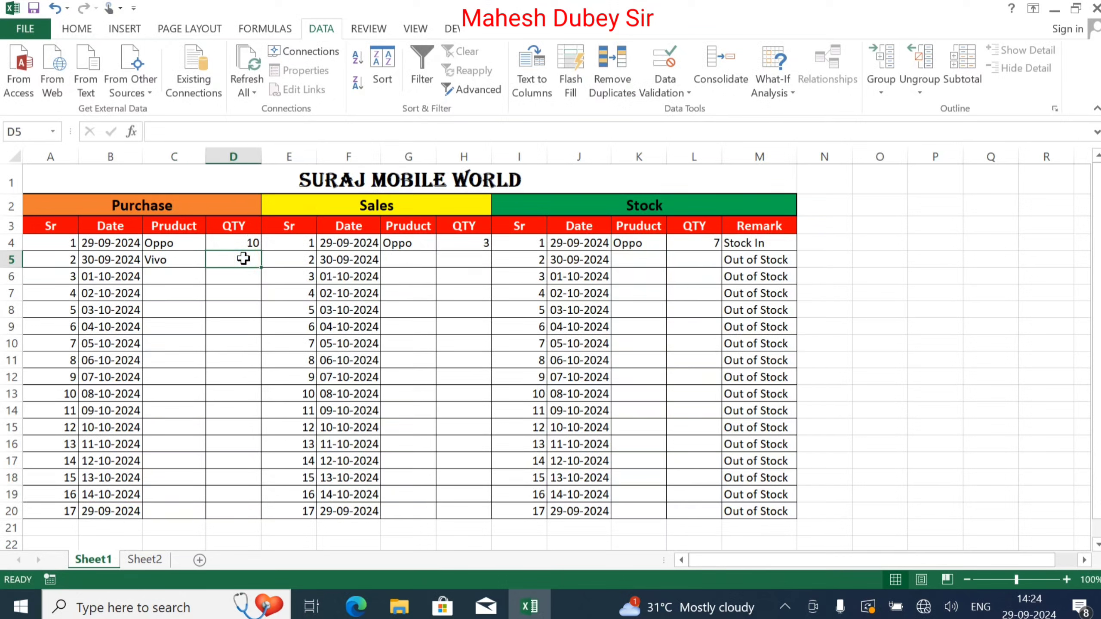
text(7)
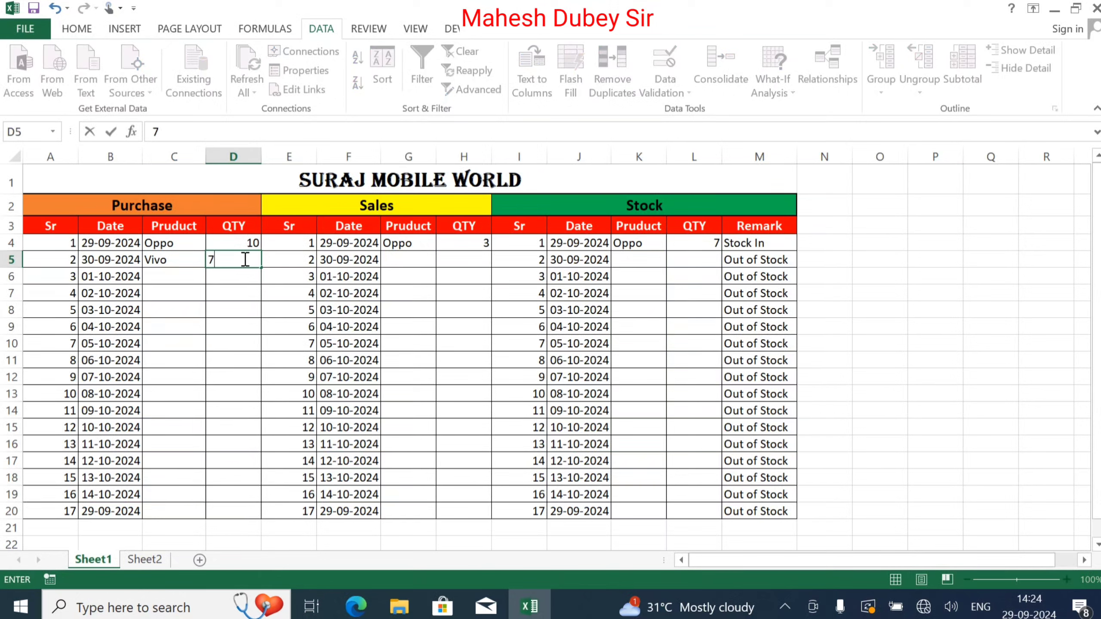
key(Tab)
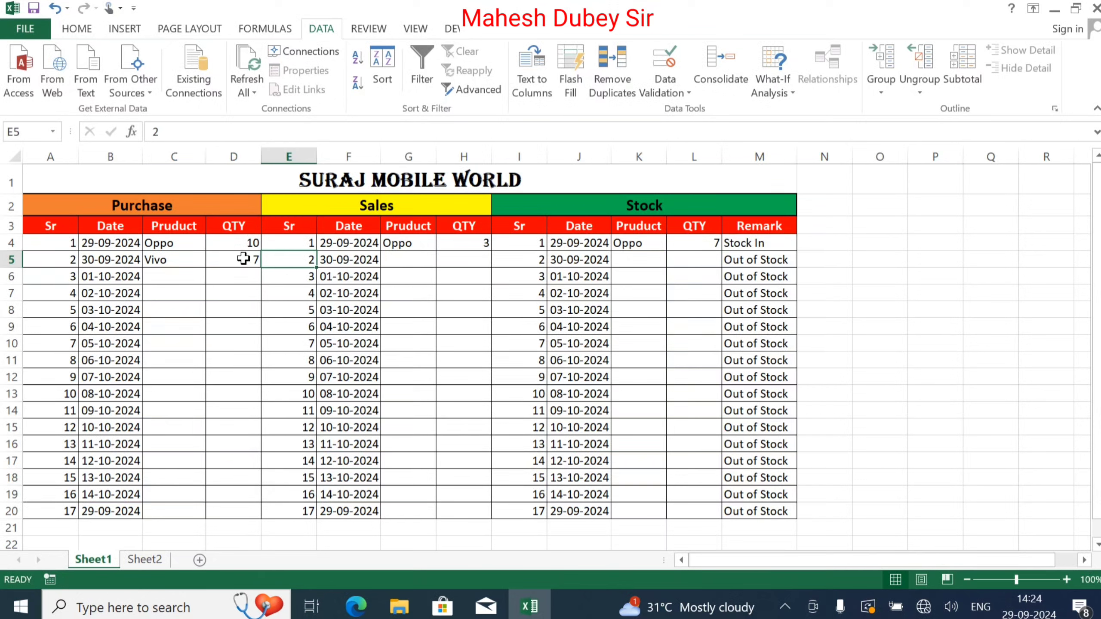
key(Tab)
key(Tab)
text(v)
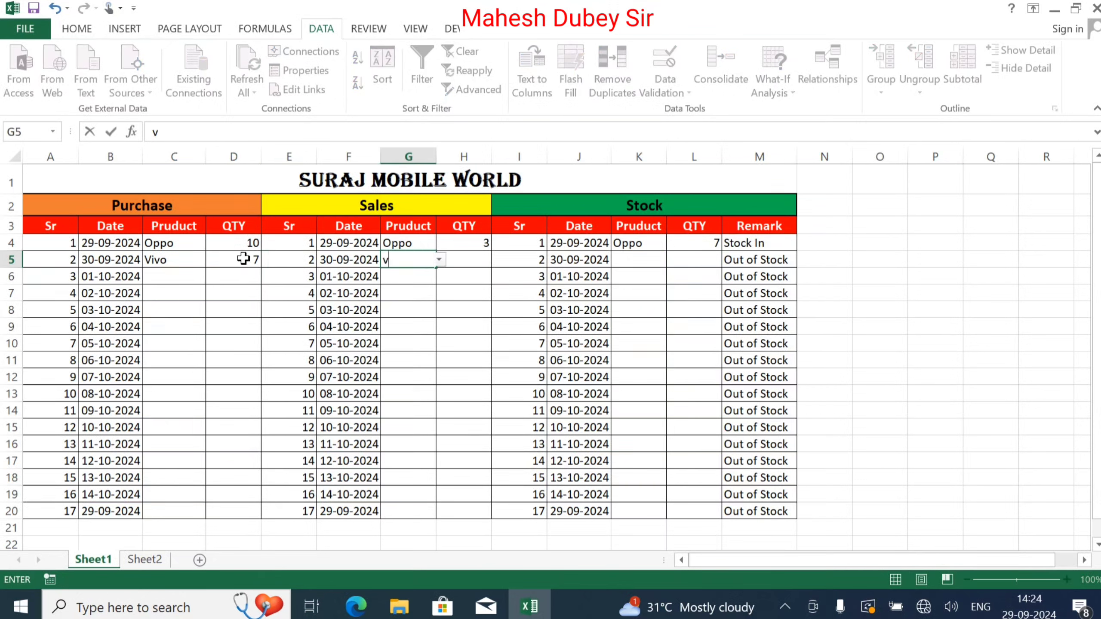
key(Return)
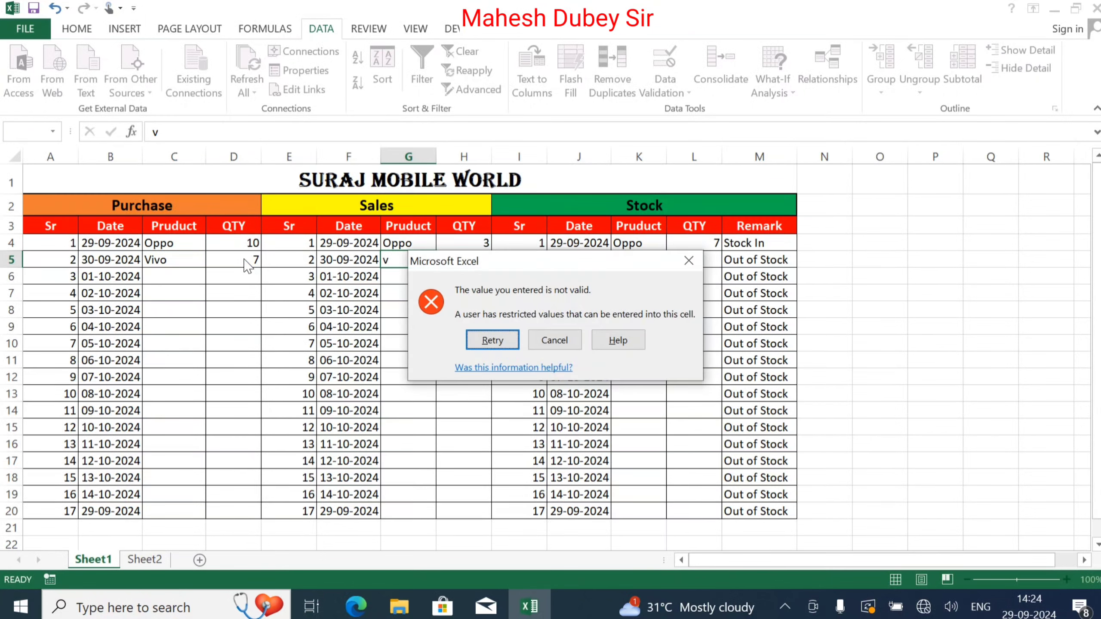
key(Escape)
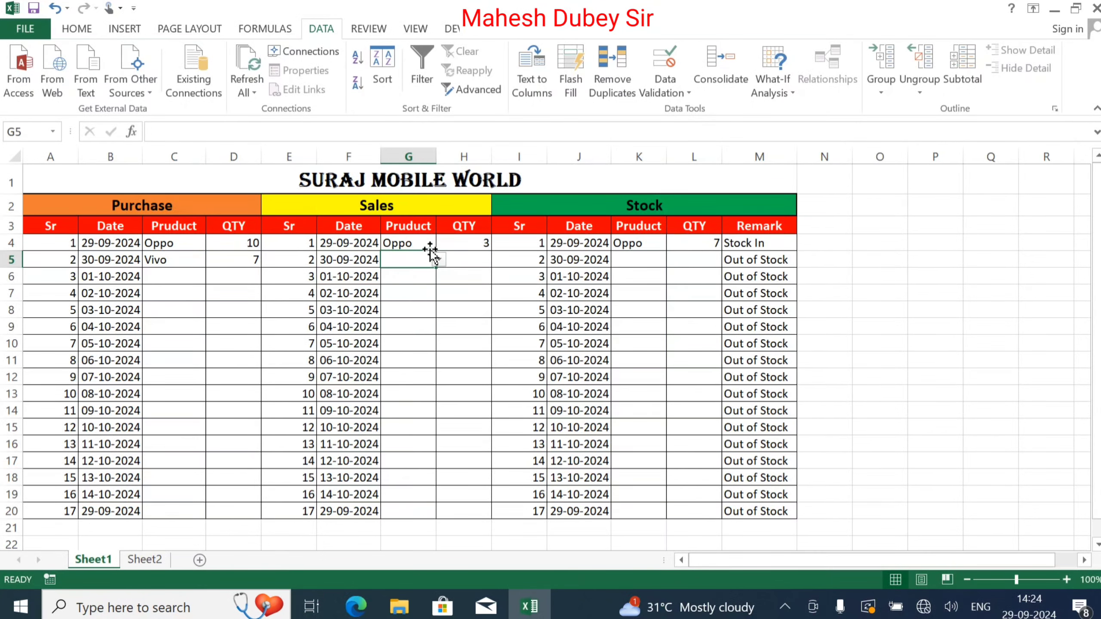
Step: Choose Vivo as the product in the second Sales row (G5) and enter a quantity of 5 in H5
click(438, 259)
click(423, 286)
click(474, 262)
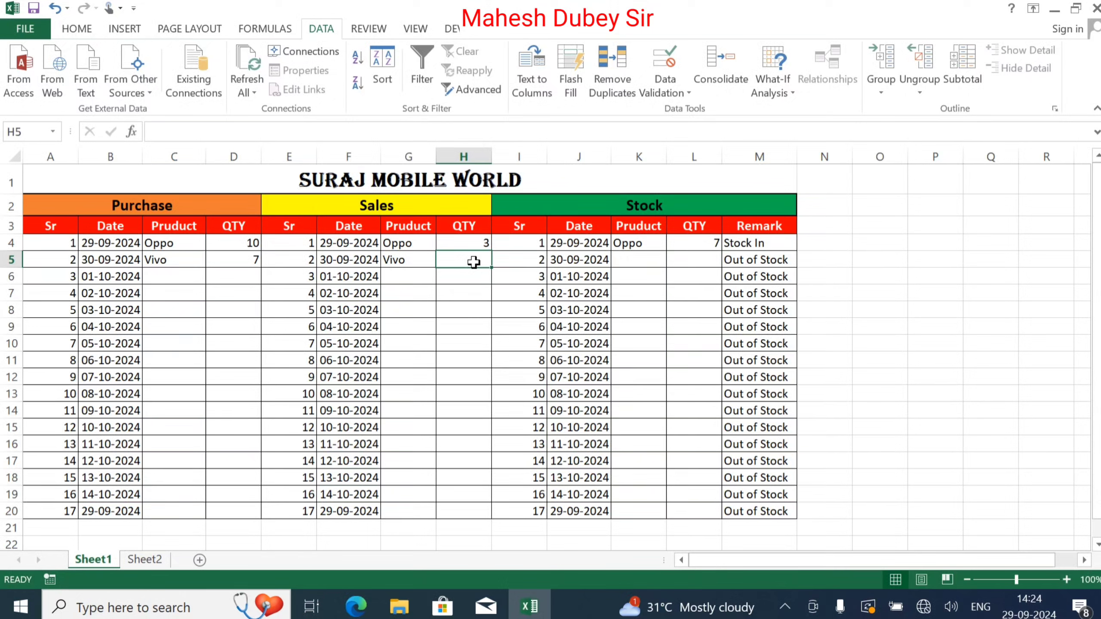
text(5)
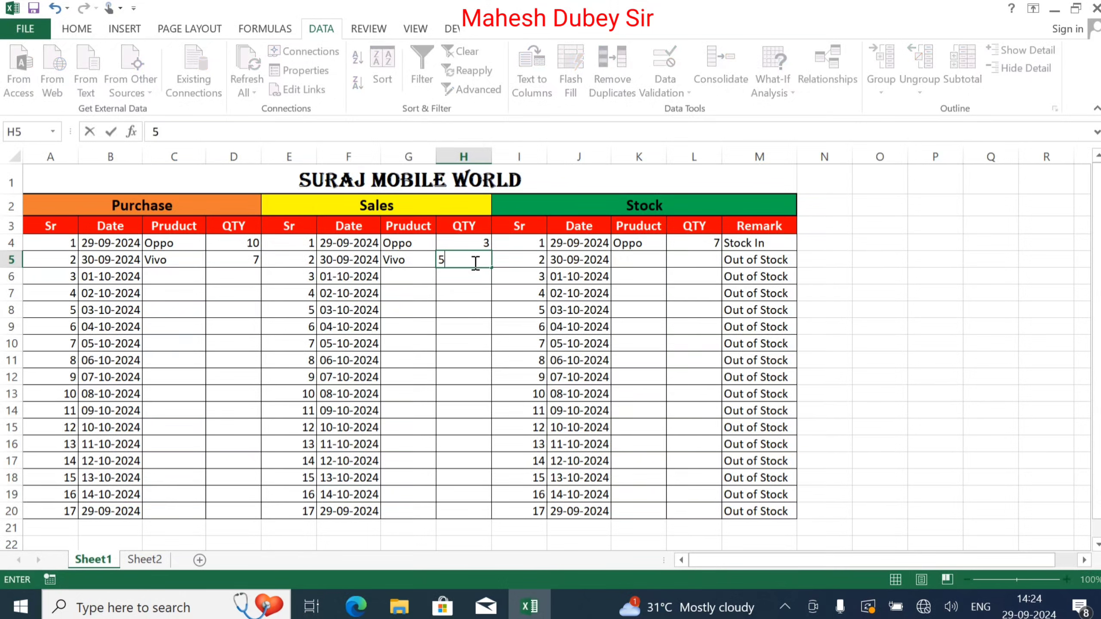
key(Tab)
Step: Choose Vivo as the product in the second row of the Stock section (K5)
key(Tab)
key(Tab)
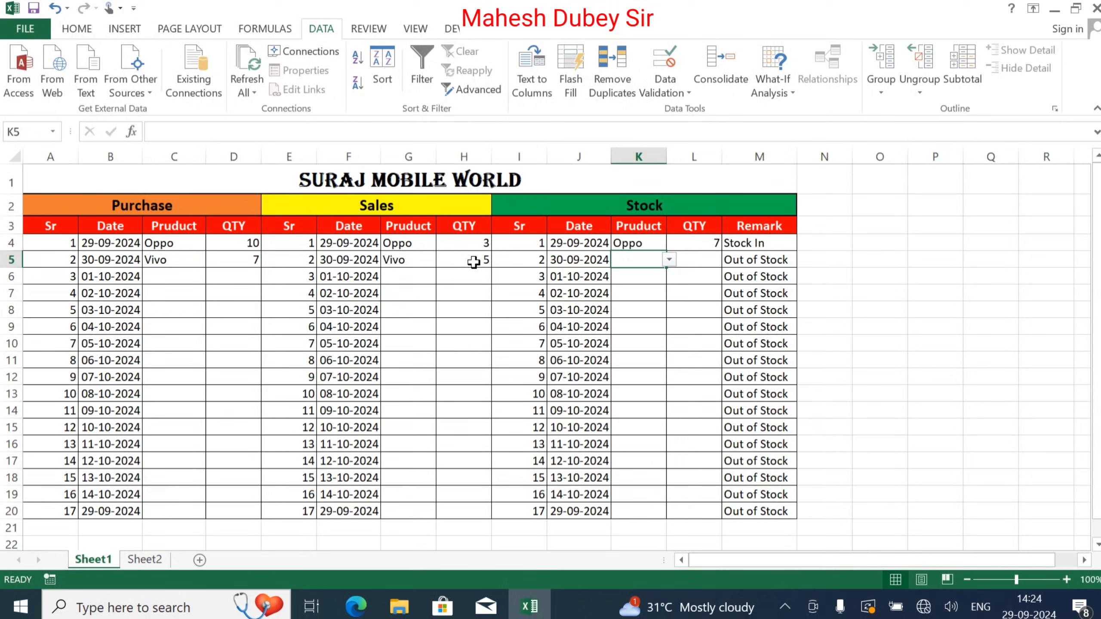
click(669, 259)
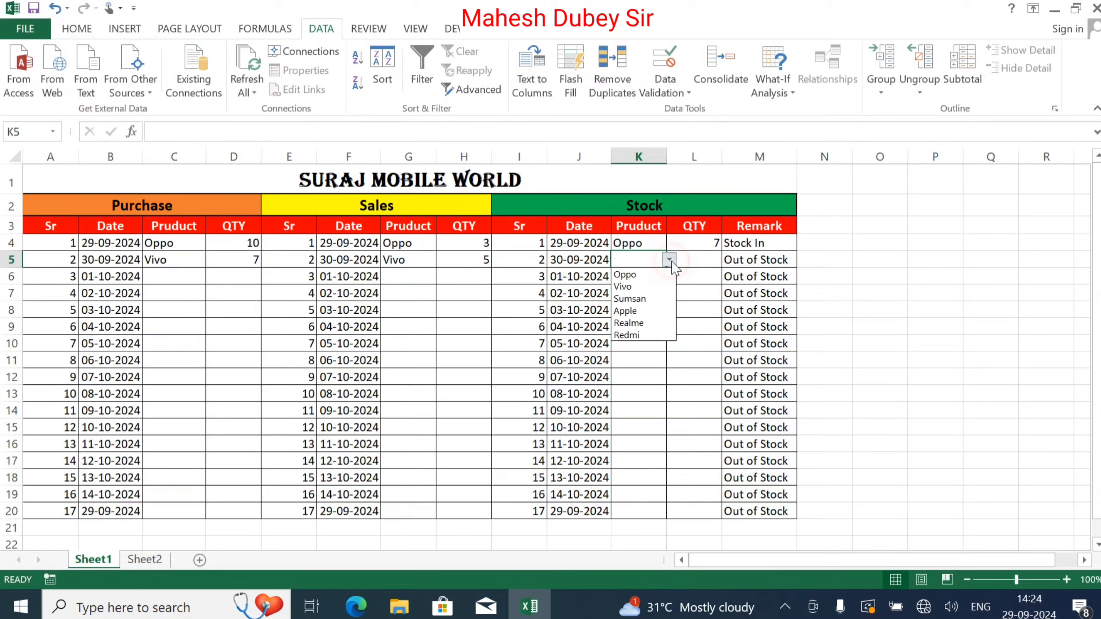
click(665, 286)
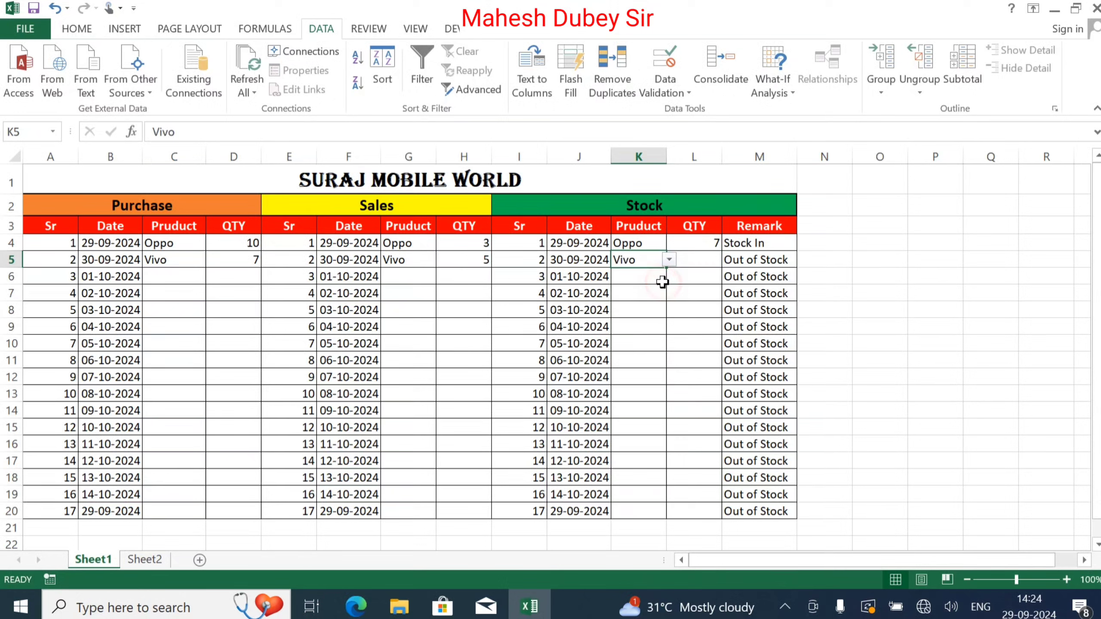
Step: Fill the stock quantity formula from L4 down through L20
click(710, 260)
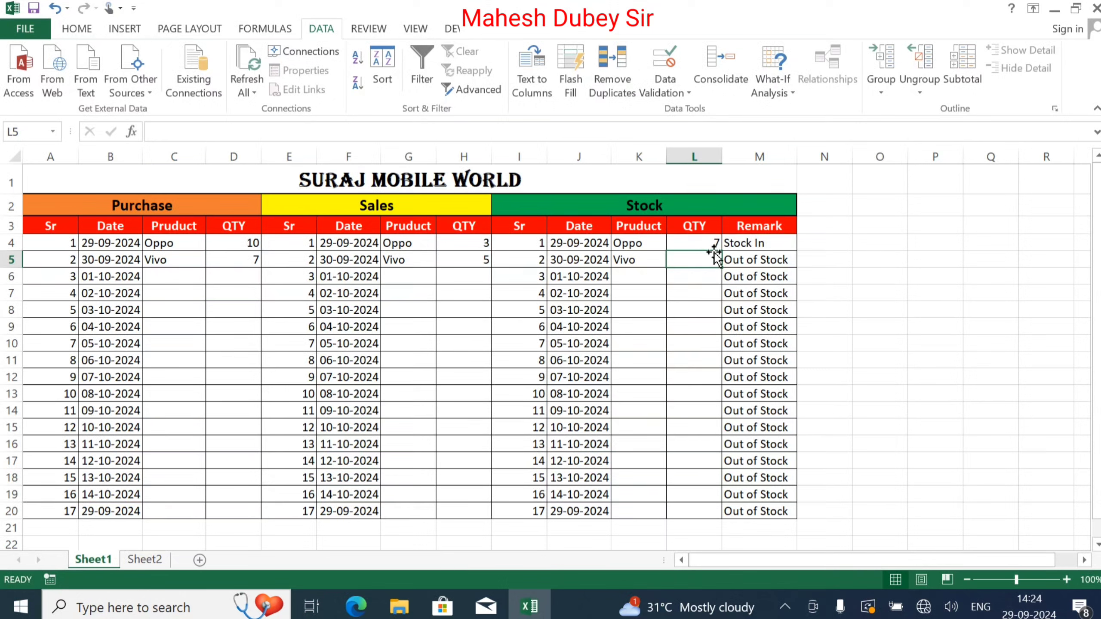
click(711, 242)
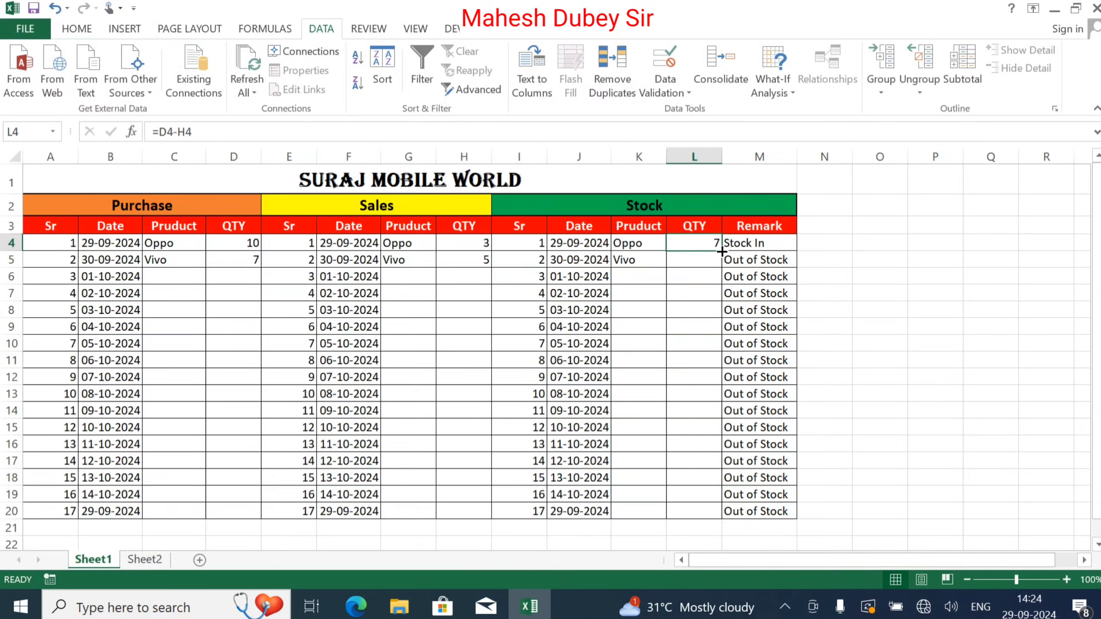
drag(721, 252, 711, 521)
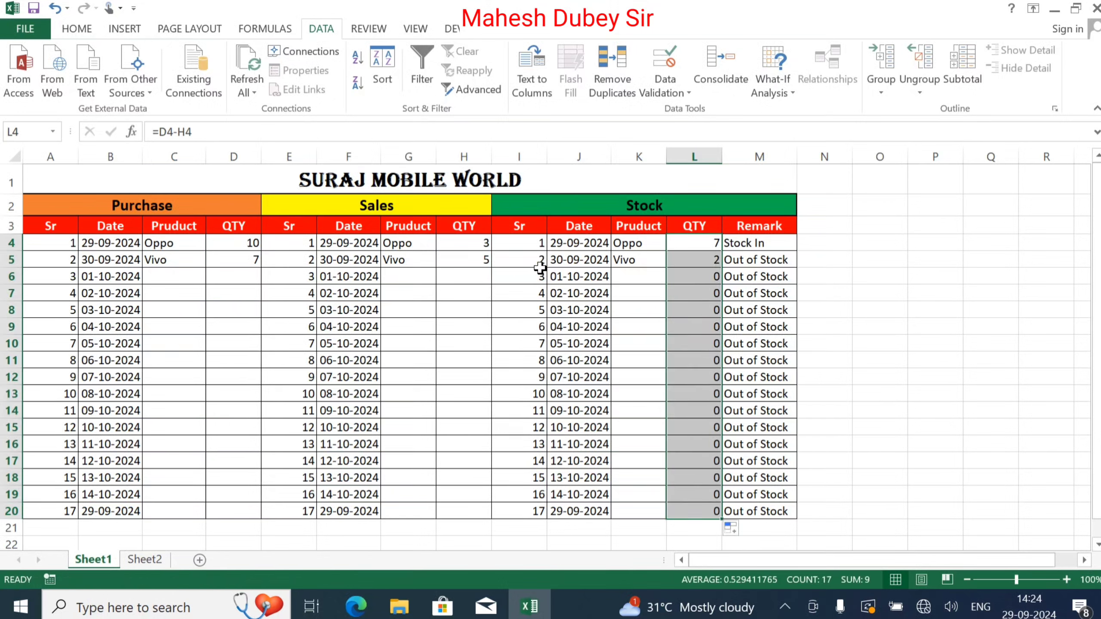
Step: Change the Vivo sales quantity in H5 to 1
click(483, 262)
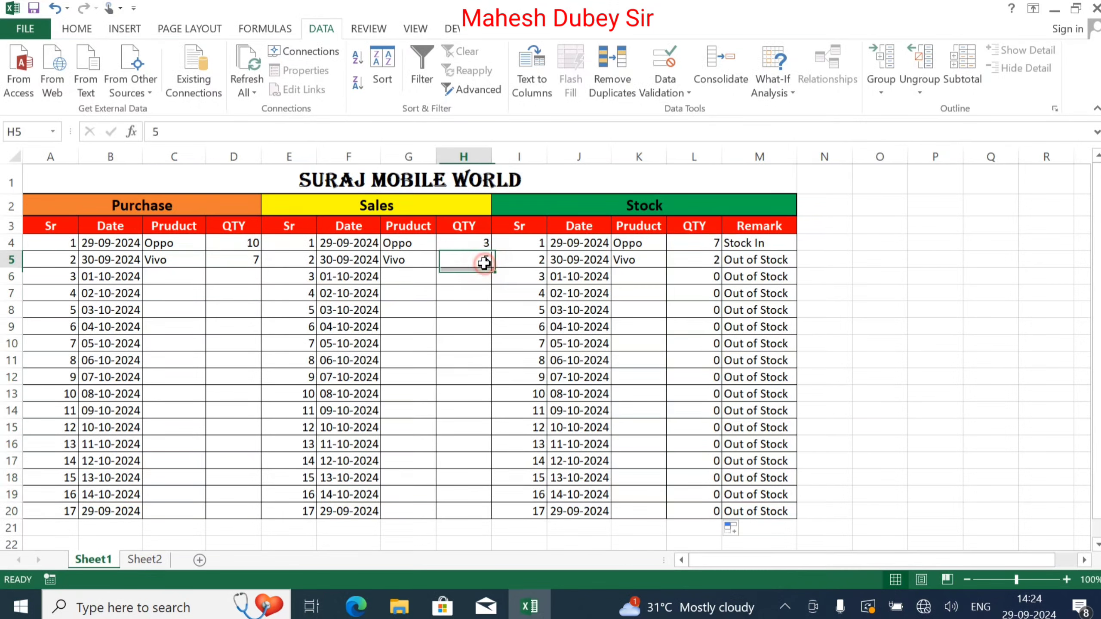
text(1)
key(Tab)
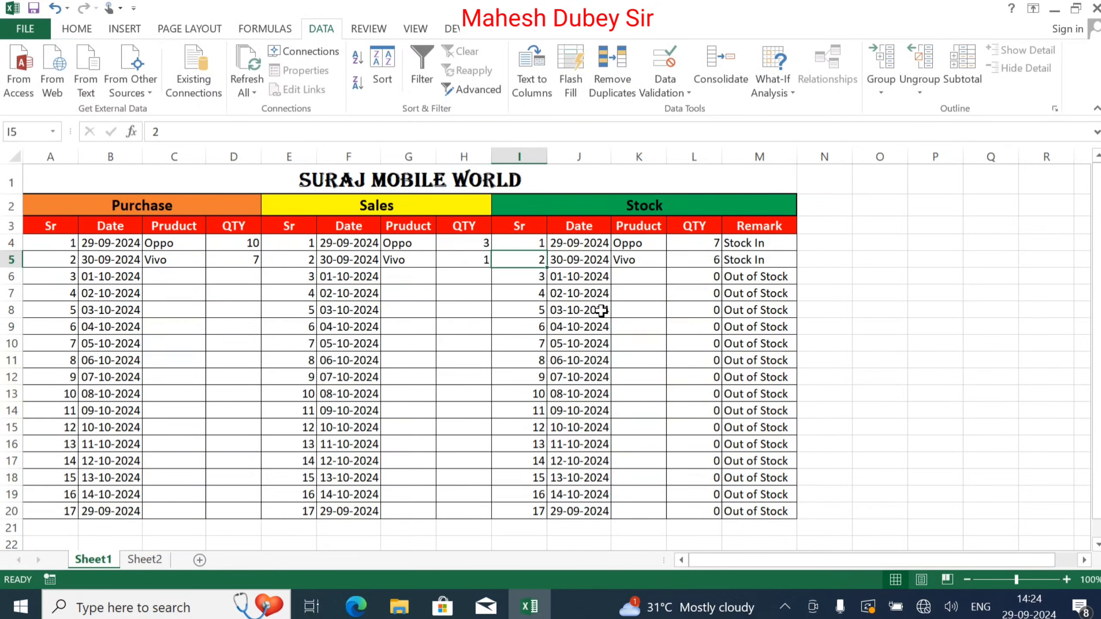
Step: Wrap the remark formula in M4 in IFERROR so it reads =IFERROR(IF(L4>=5,"Stock In","Out of Stock"),"")
click(763, 243)
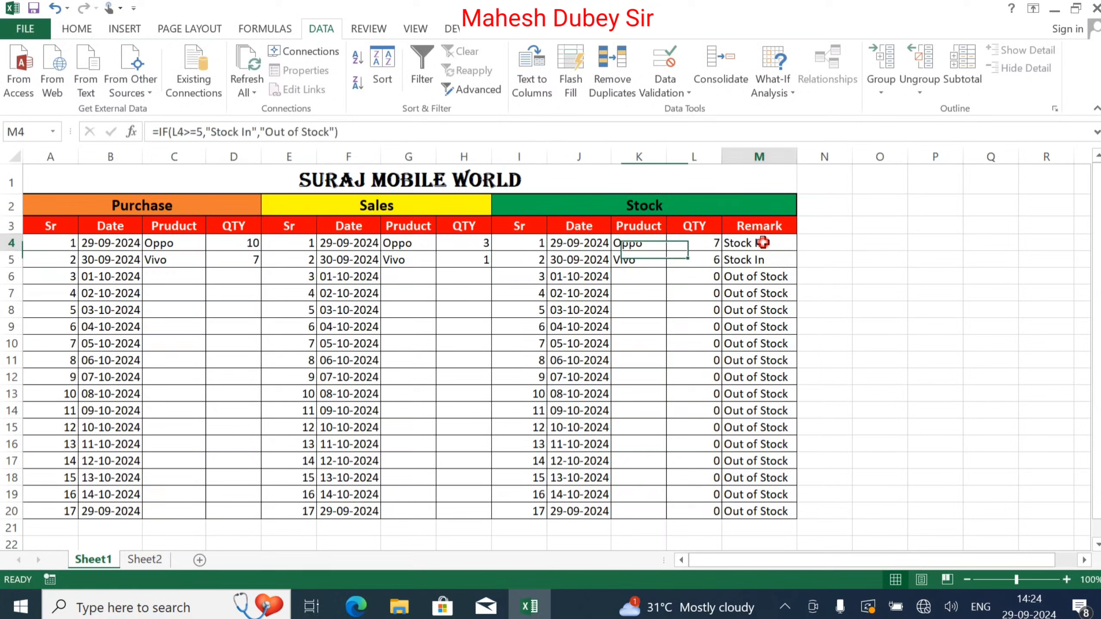
drag(764, 243, 767, 507)
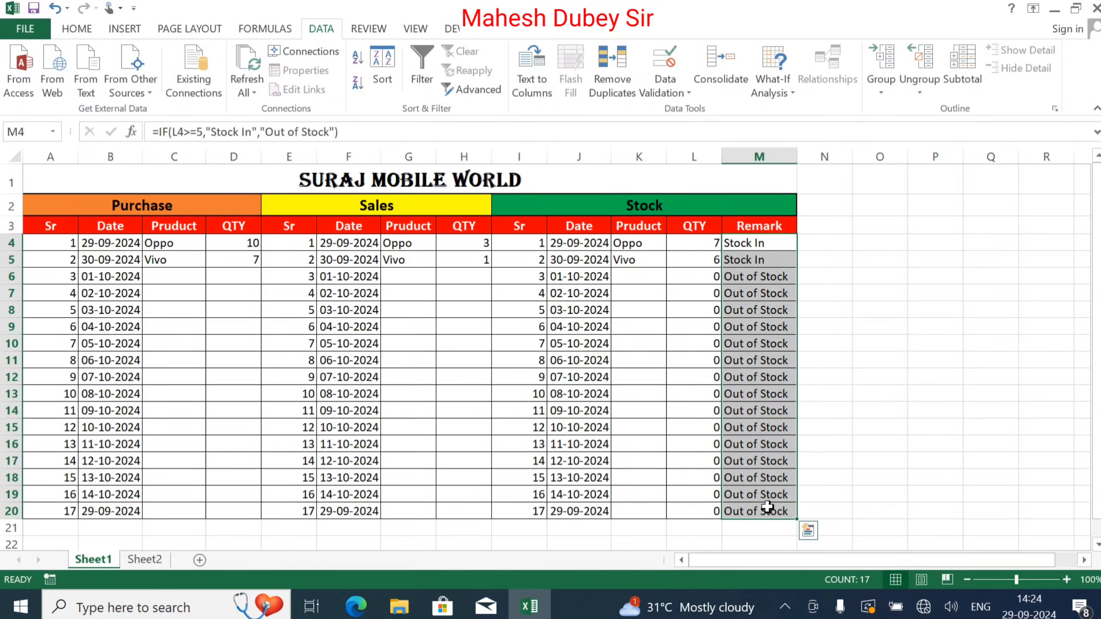
click(159, 133)
click(159, 132)
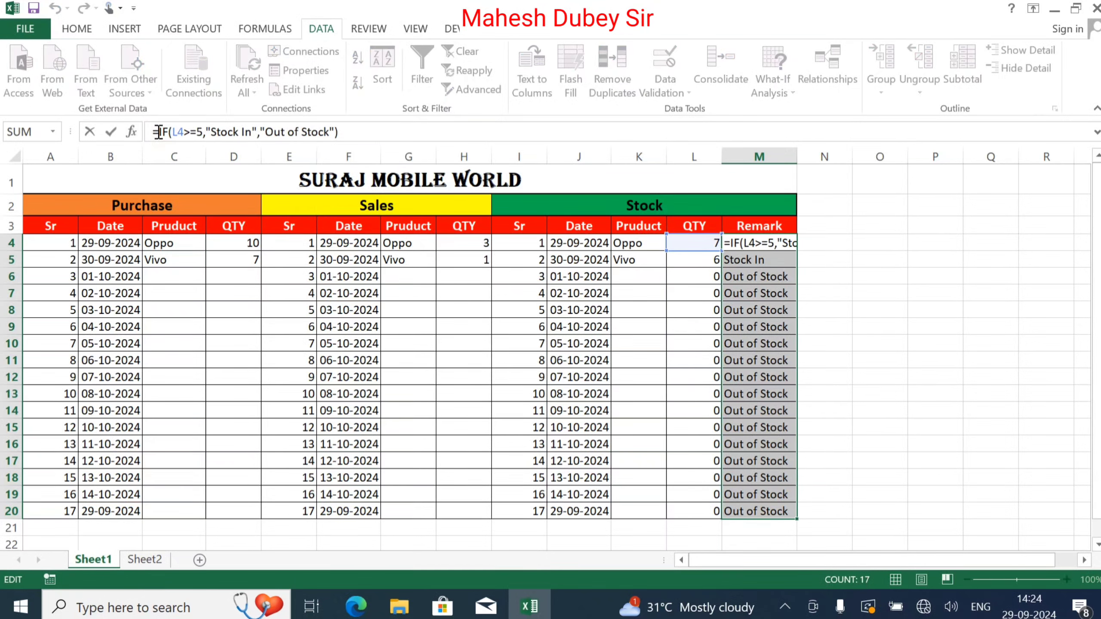
text(iferr)
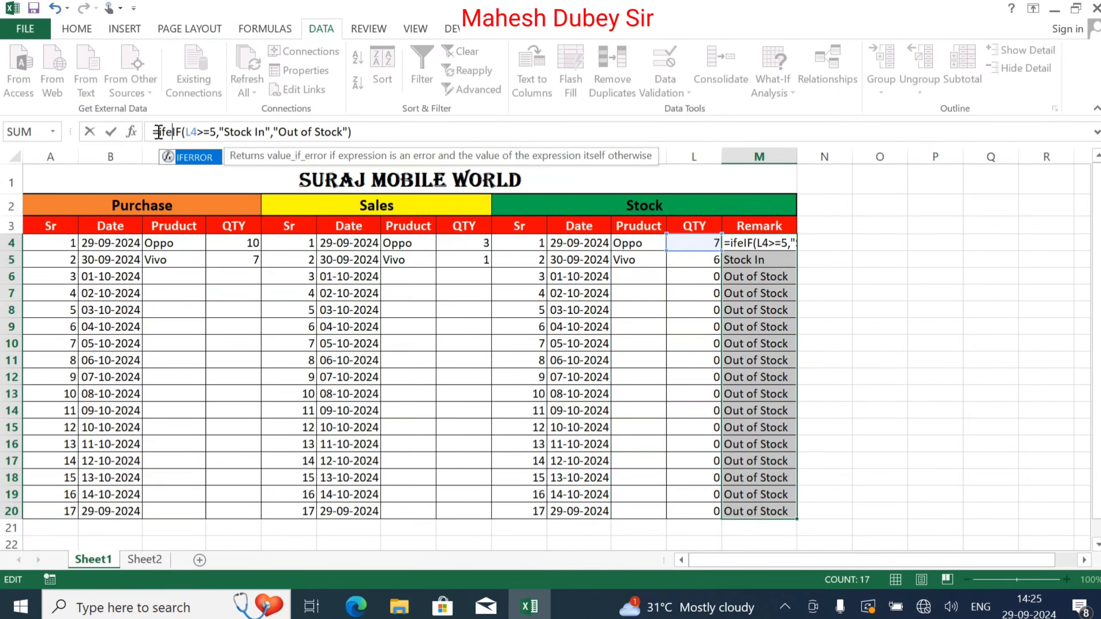
double_click(193, 157)
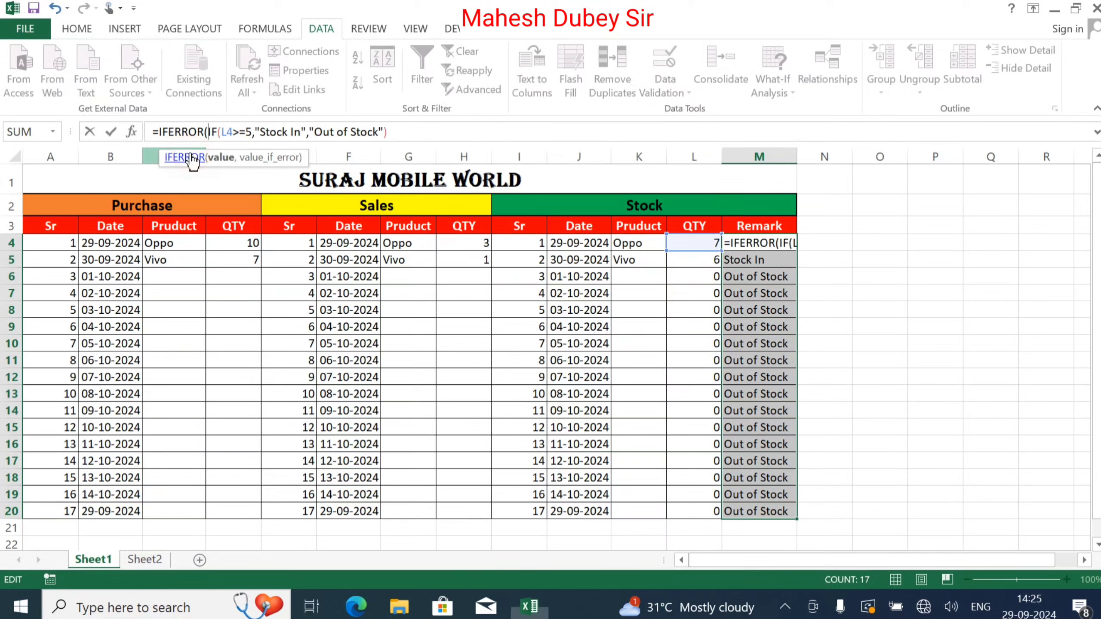
click(390, 132)
text(,)
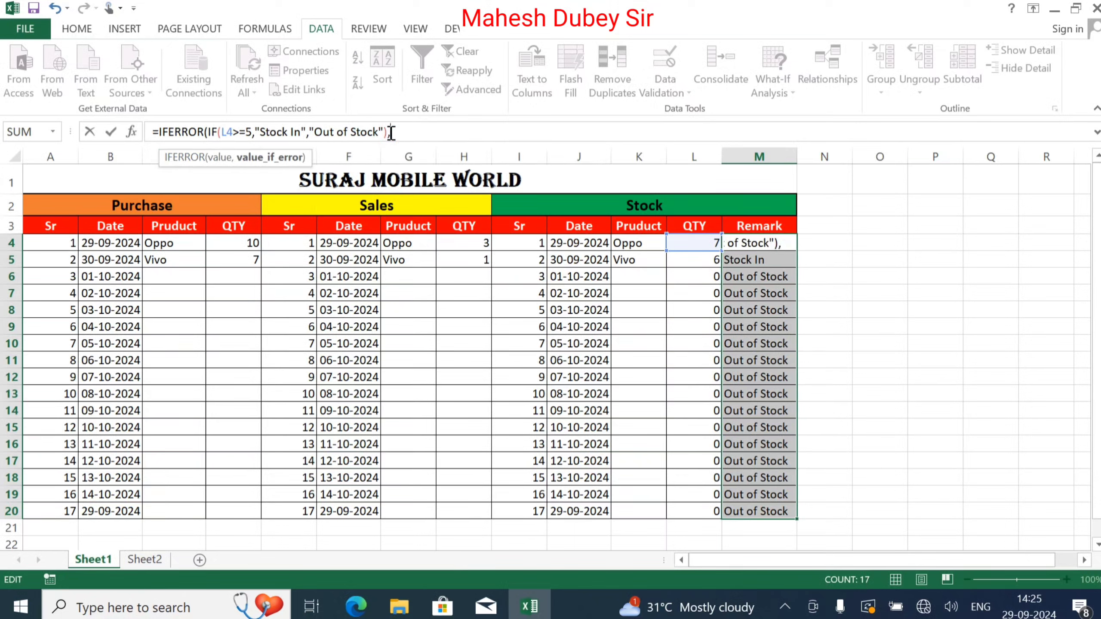
text(""))
key(Return)
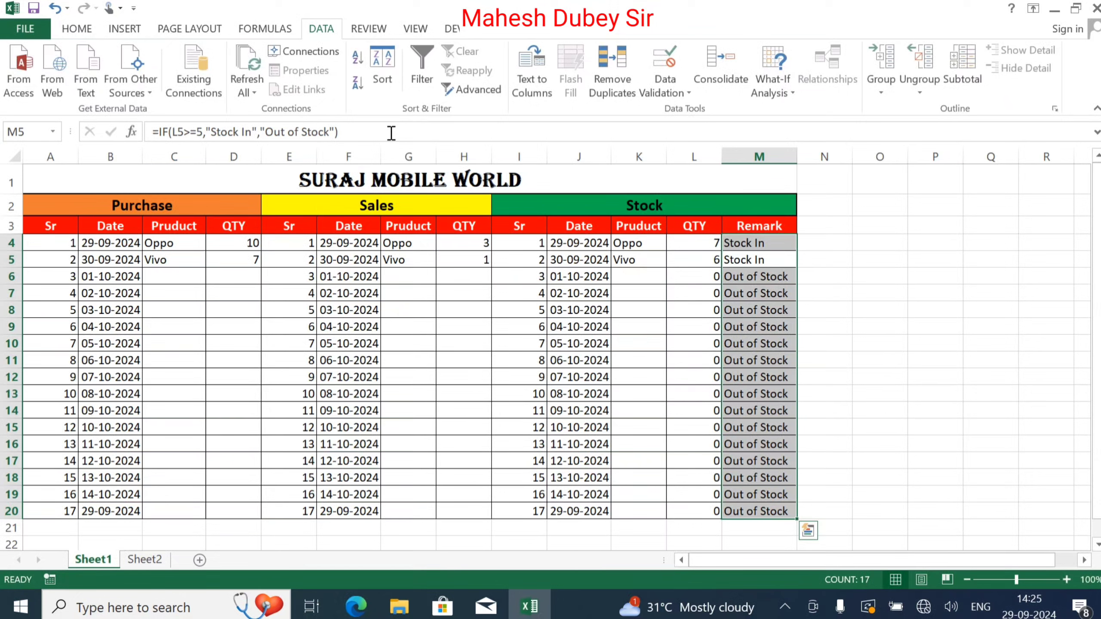
click(759, 266)
click(758, 265)
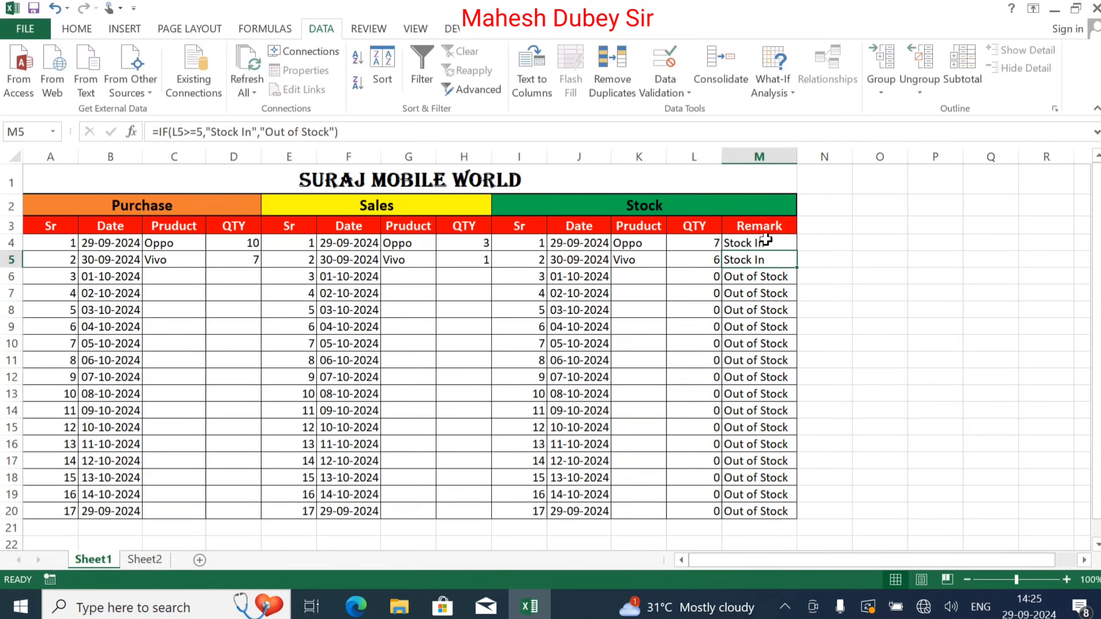
drag(757, 243, 746, 507)
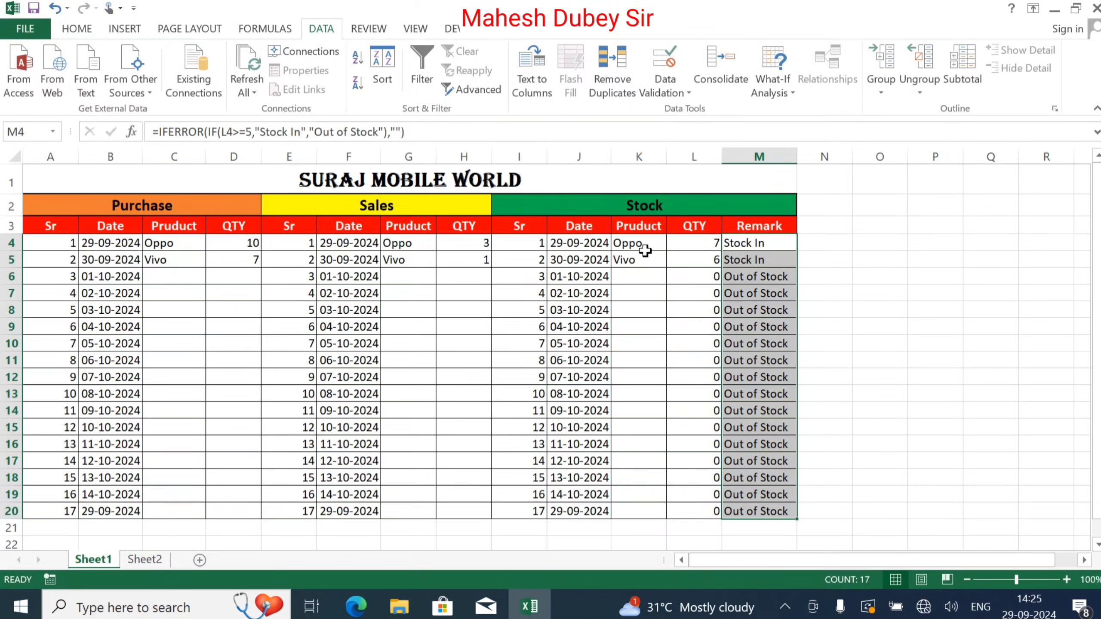
drag(682, 243, 682, 507)
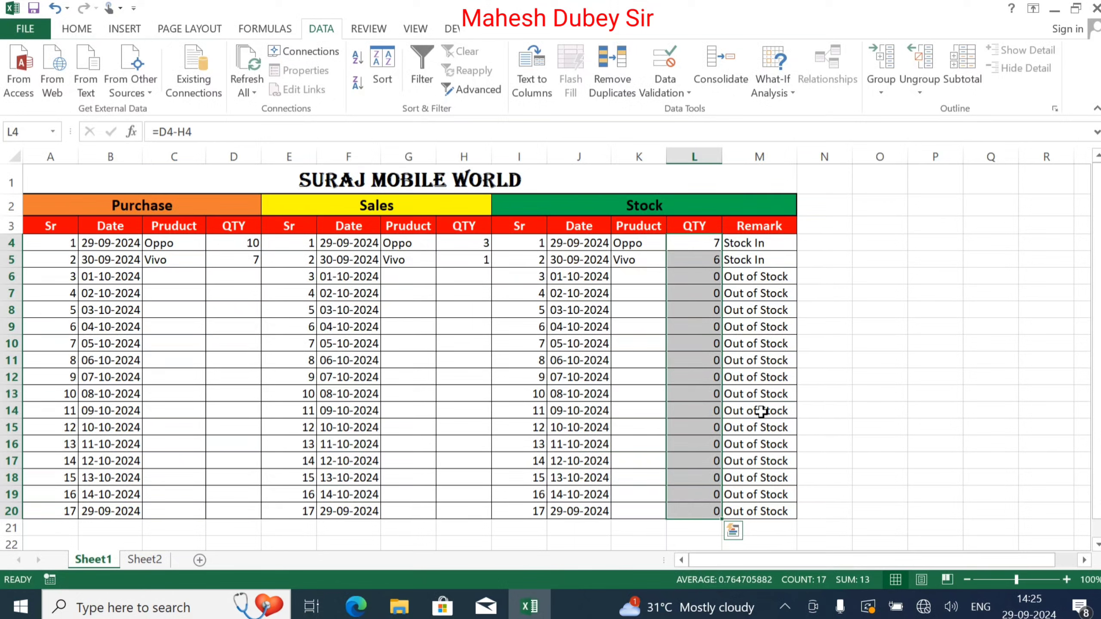
click(889, 371)
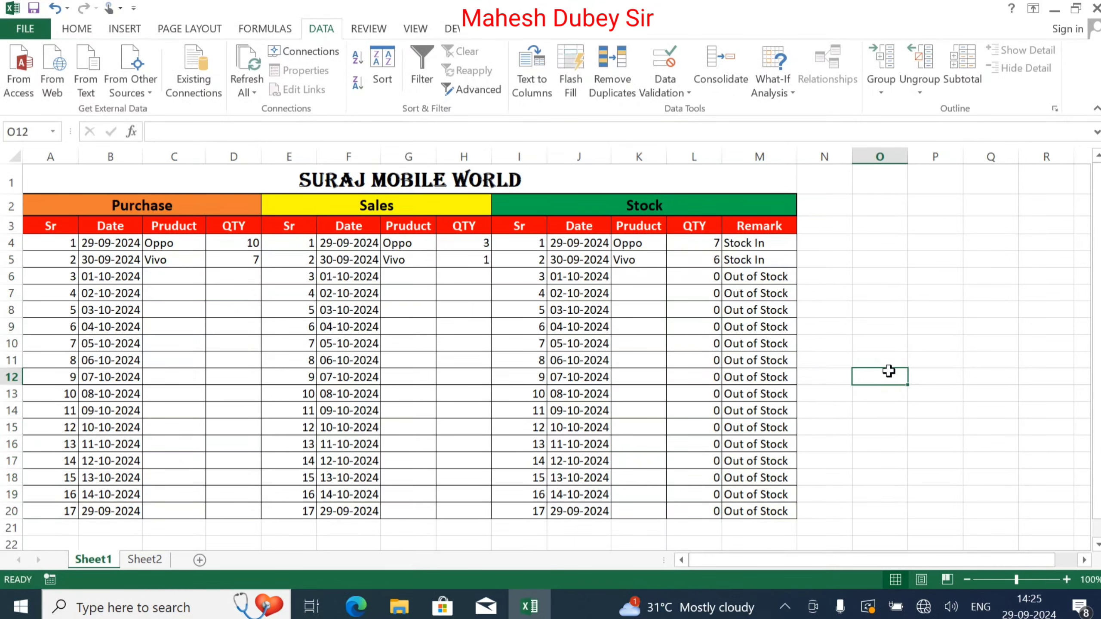